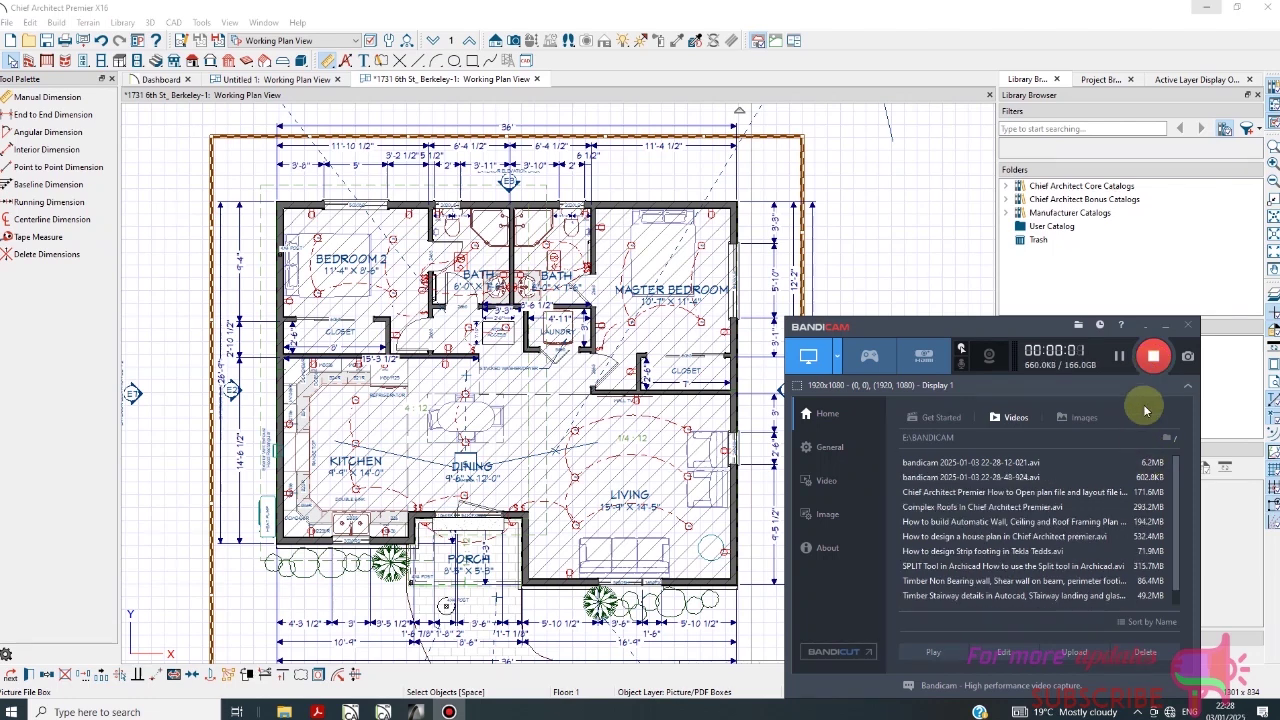
# Switch the house plan to the Framing, Floor Plan View and examine the dimensions around its walls
pyautogui.click(1145, 328)
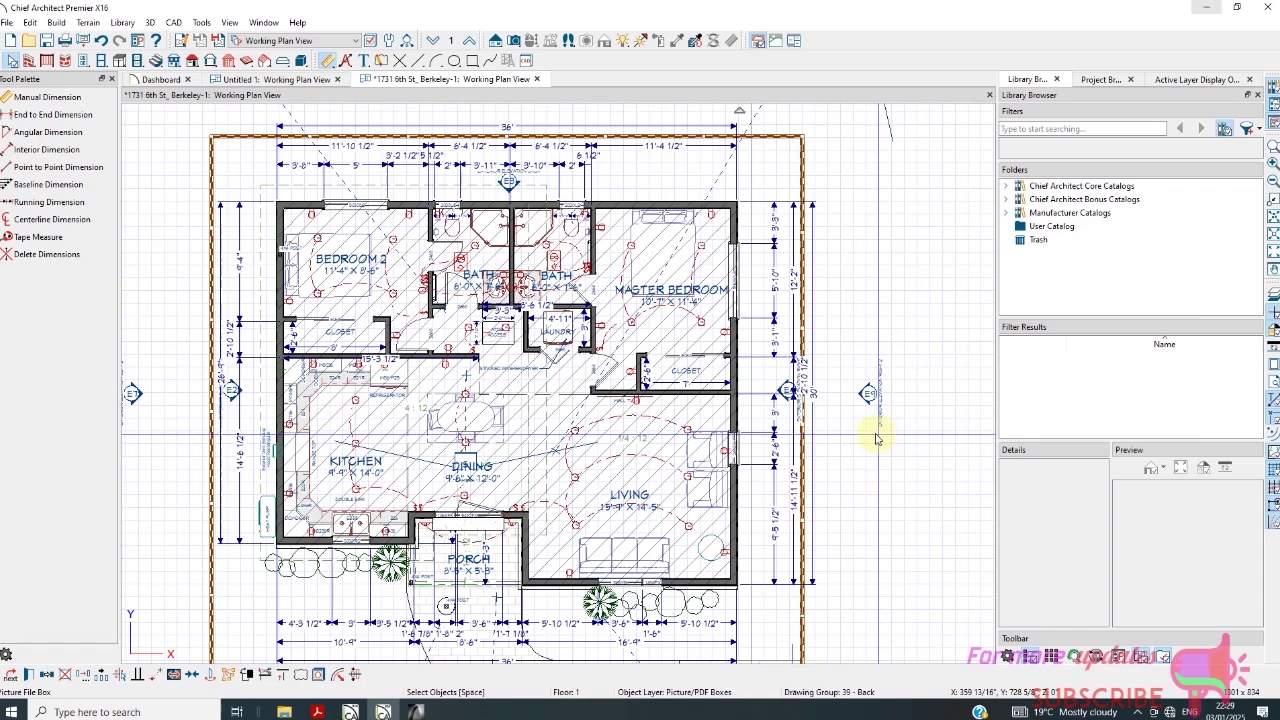
pyautogui.click(288, 40)
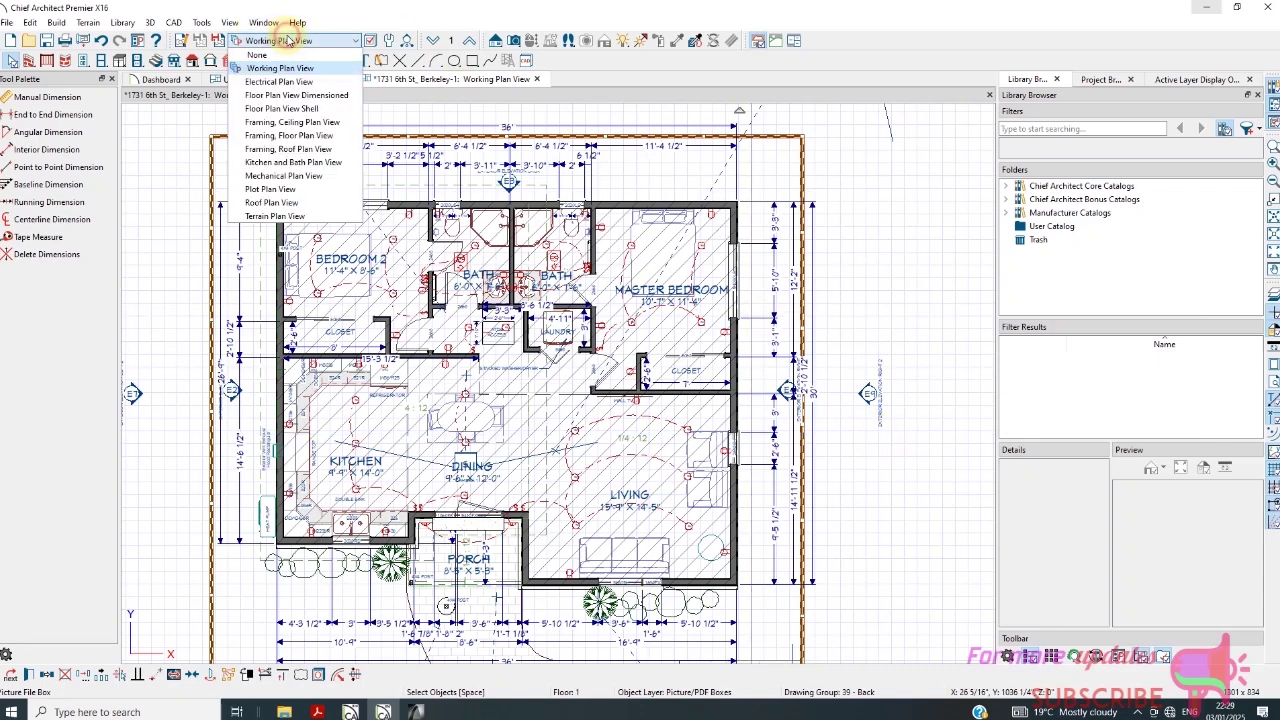
pyautogui.click(320, 135)
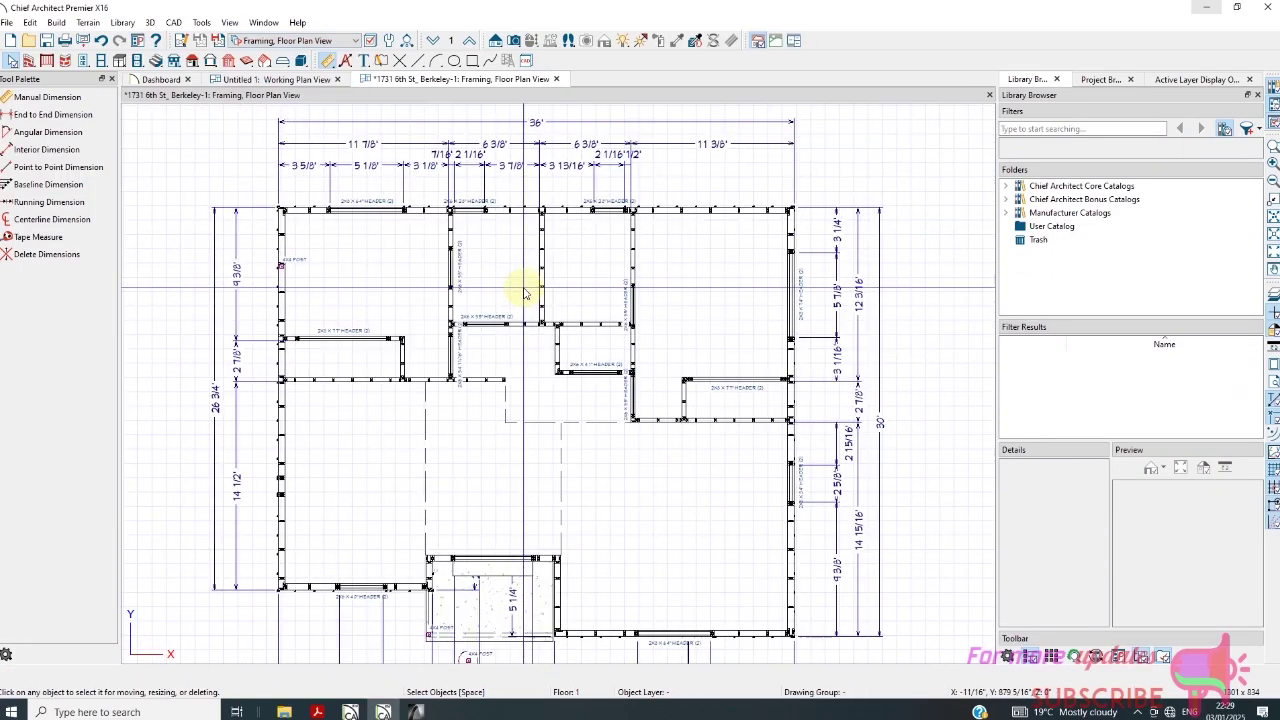
pyautogui.scroll(3, 443, 157)
pyautogui.scroll(-3, 492, 178)
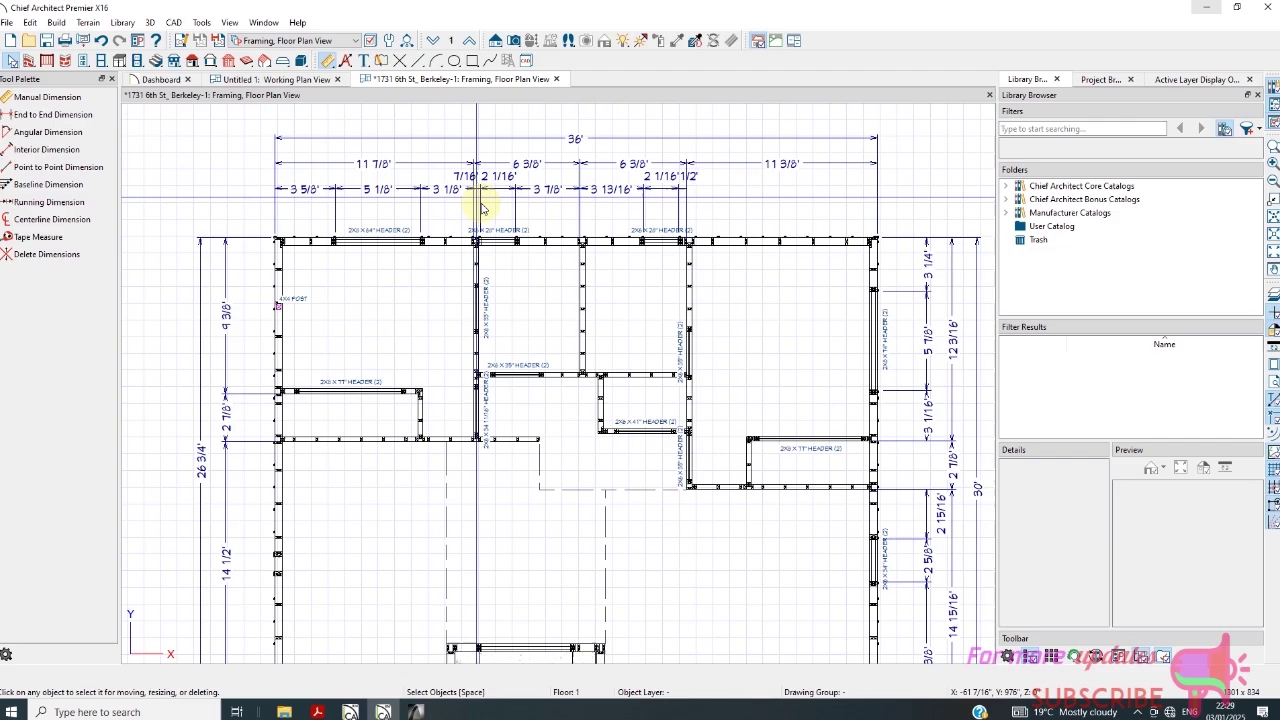
pyautogui.scroll(3, 535, 205)
pyautogui.scroll(-3, 535, 207)
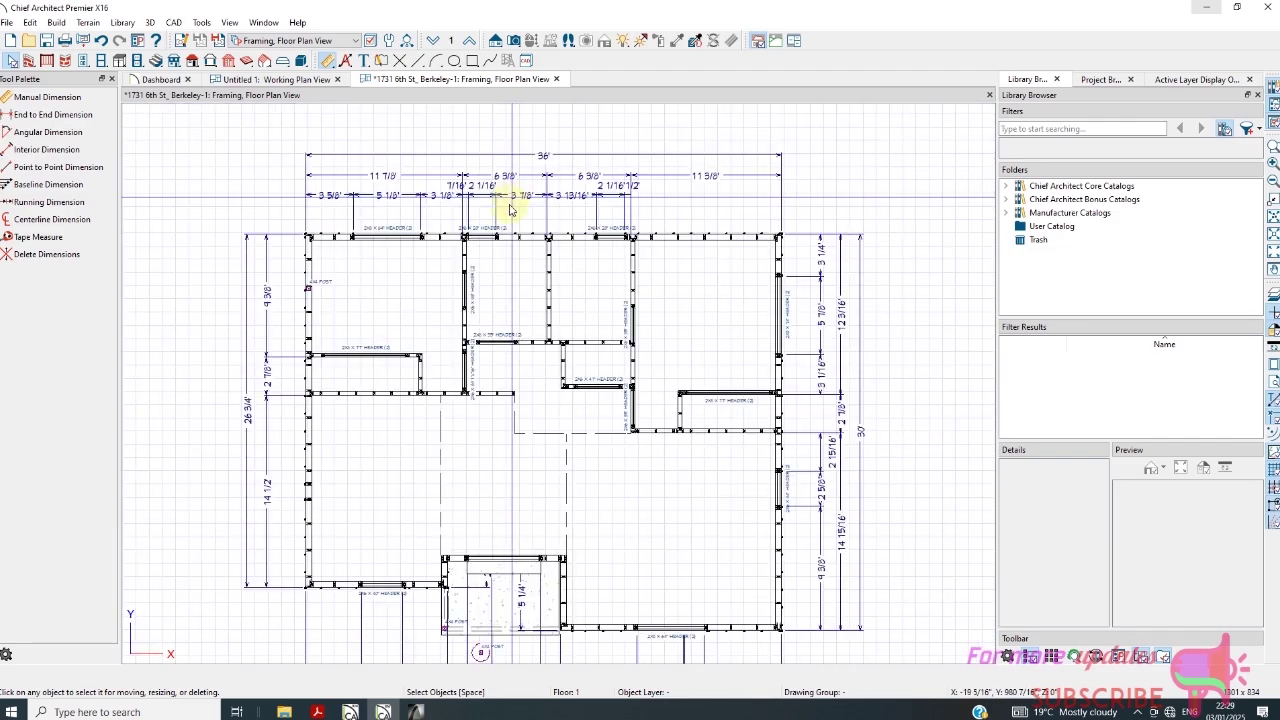
pyautogui.scroll(3, 529, 612)
pyautogui.scroll(-3, 525, 590)
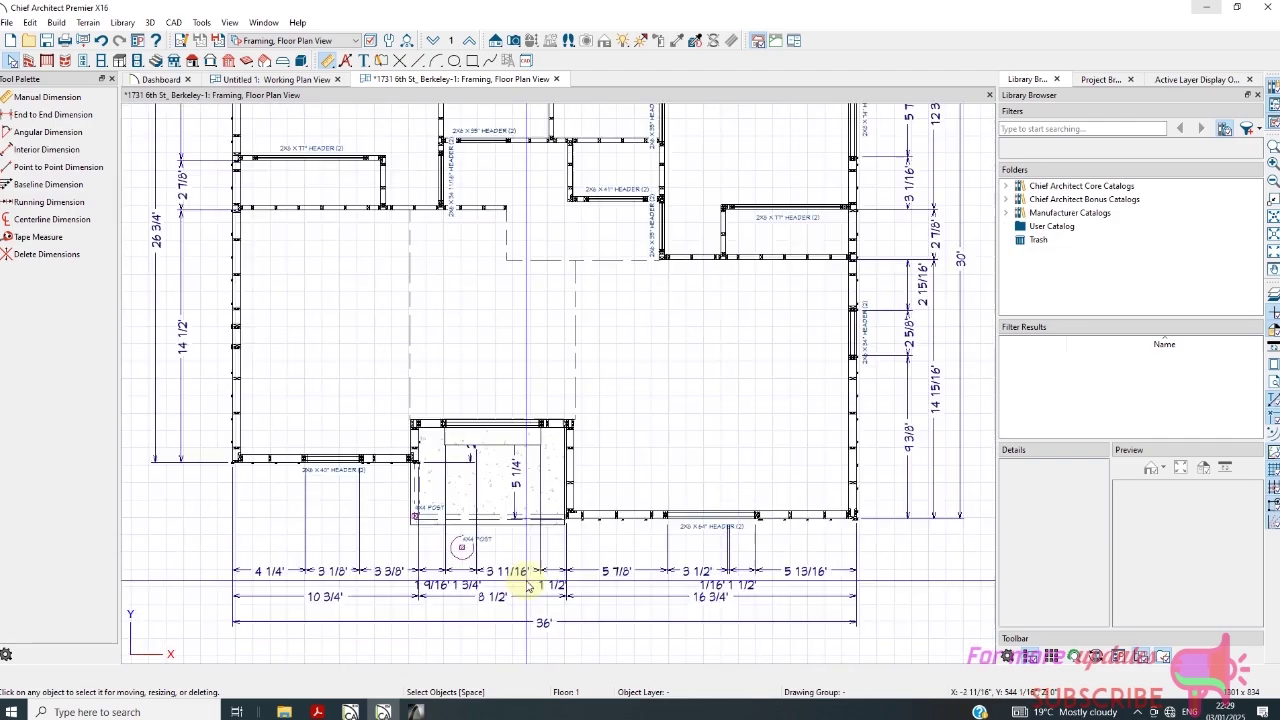
# Return the plan to the Working Plan View and examine the exterior dimensions above Bedroom 2 and the baths
pyautogui.click(341, 44)
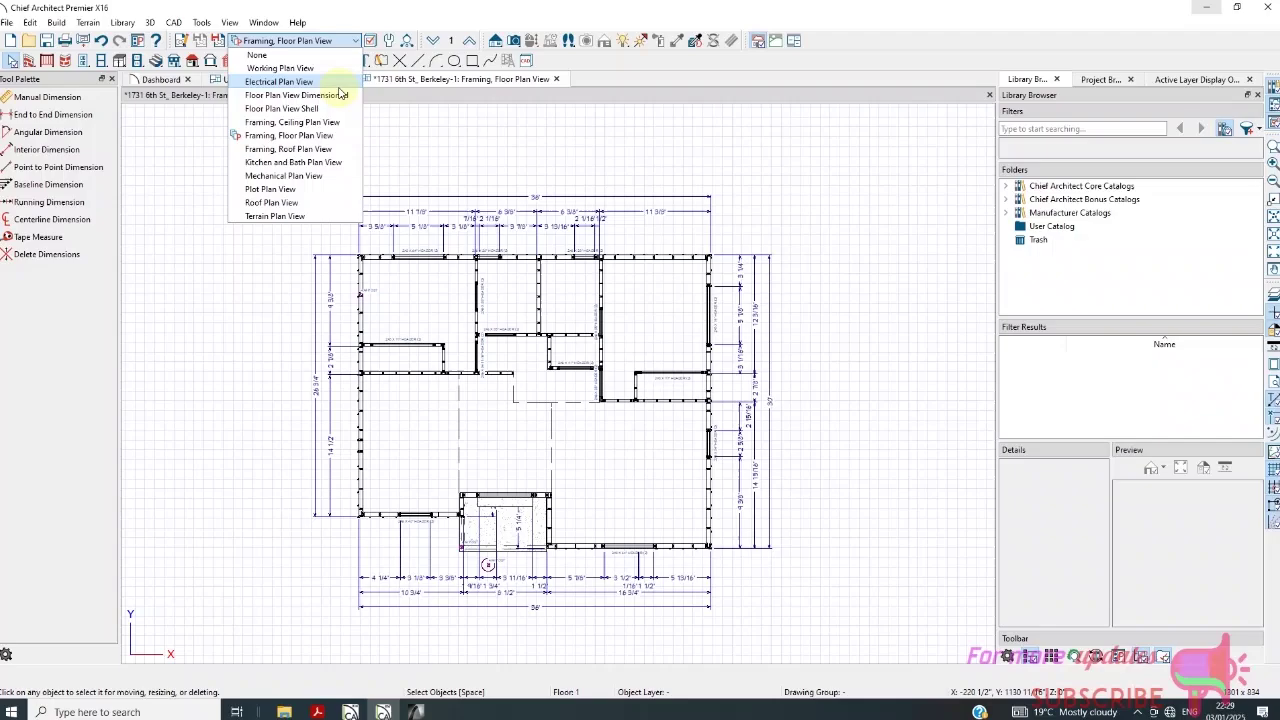
pyautogui.click(338, 68)
pyautogui.scroll(5, 480, 216)
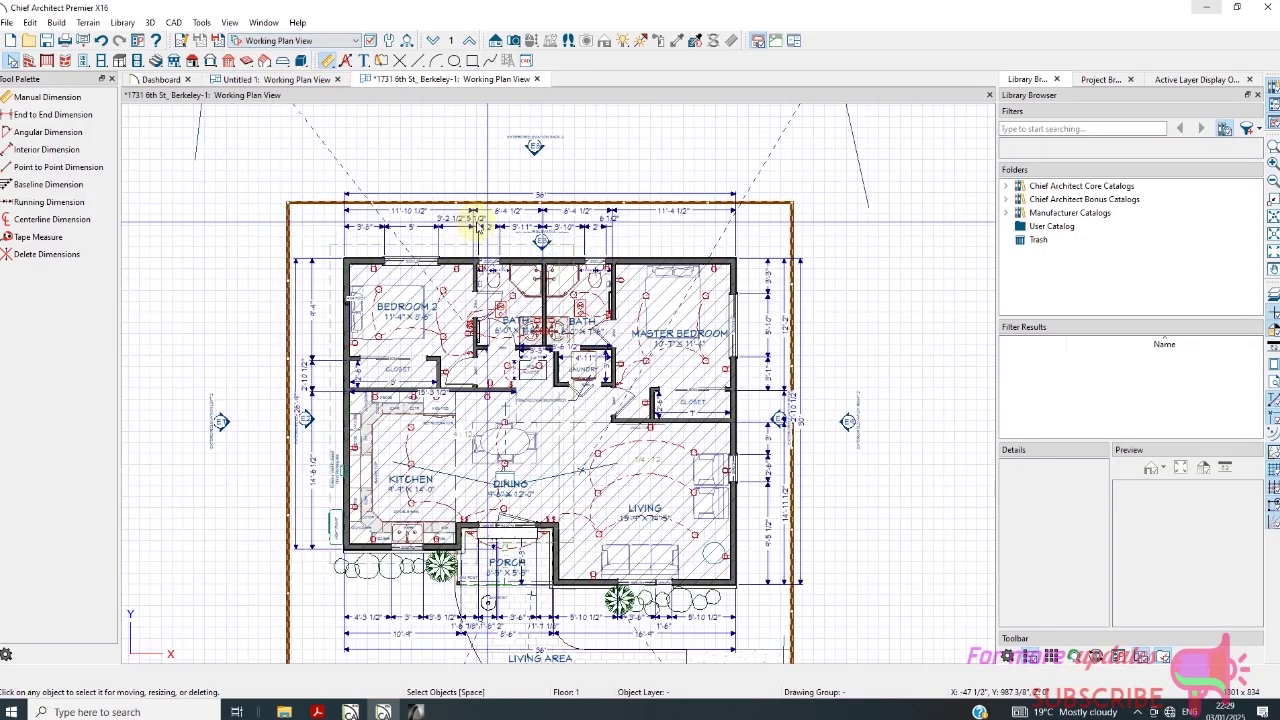
pyautogui.scroll(-4, 463, 170)
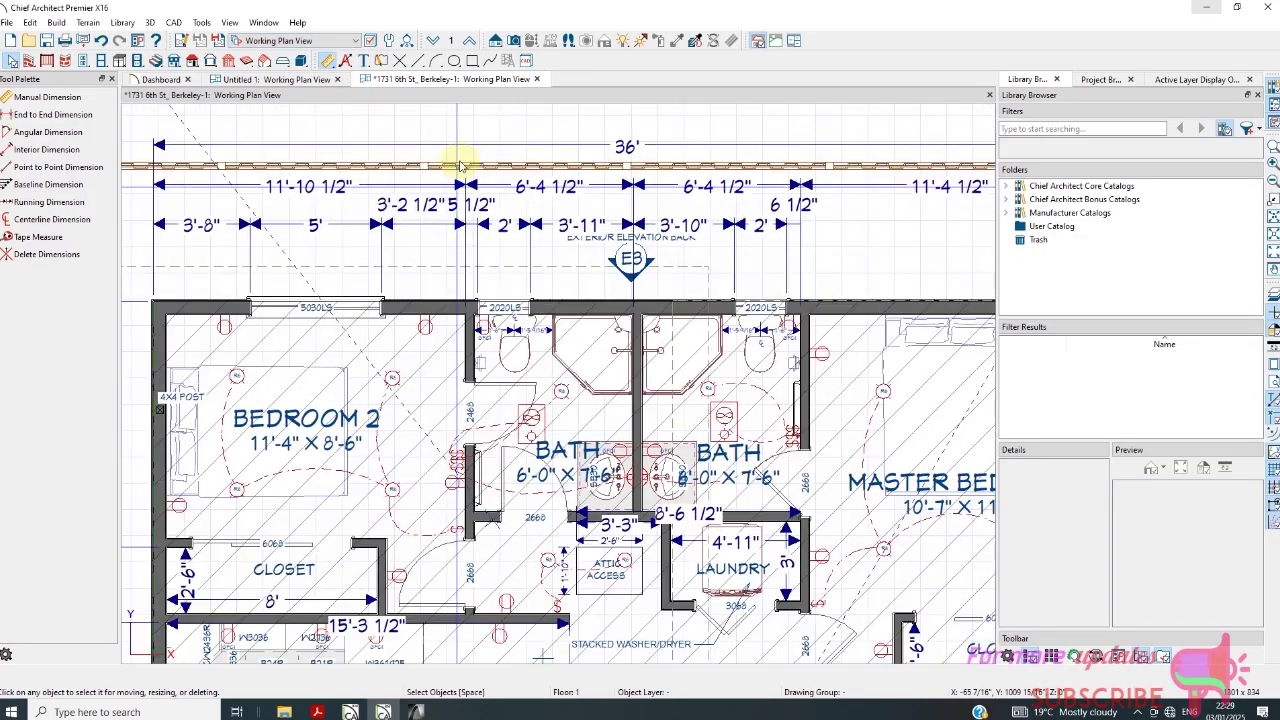
pyautogui.scroll(4, 297, 207)
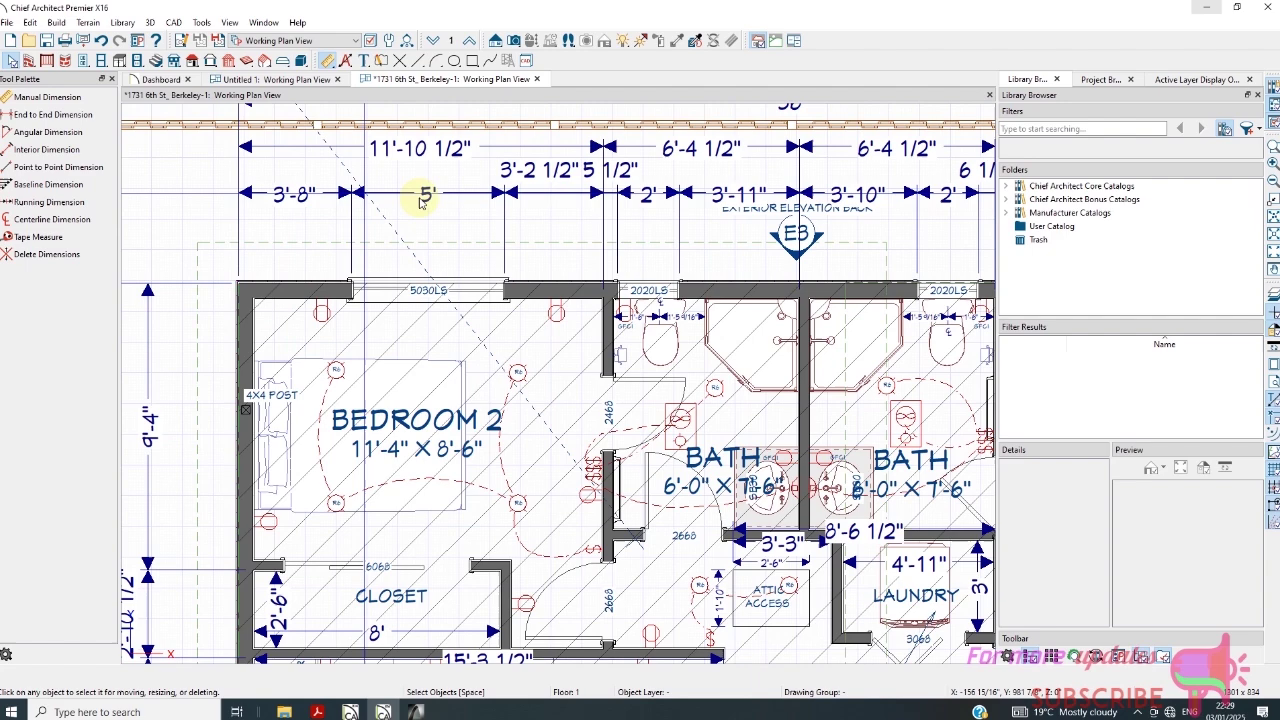
pyautogui.scroll(-5, 403, 229)
pyautogui.scroll(-2, 403, 229)
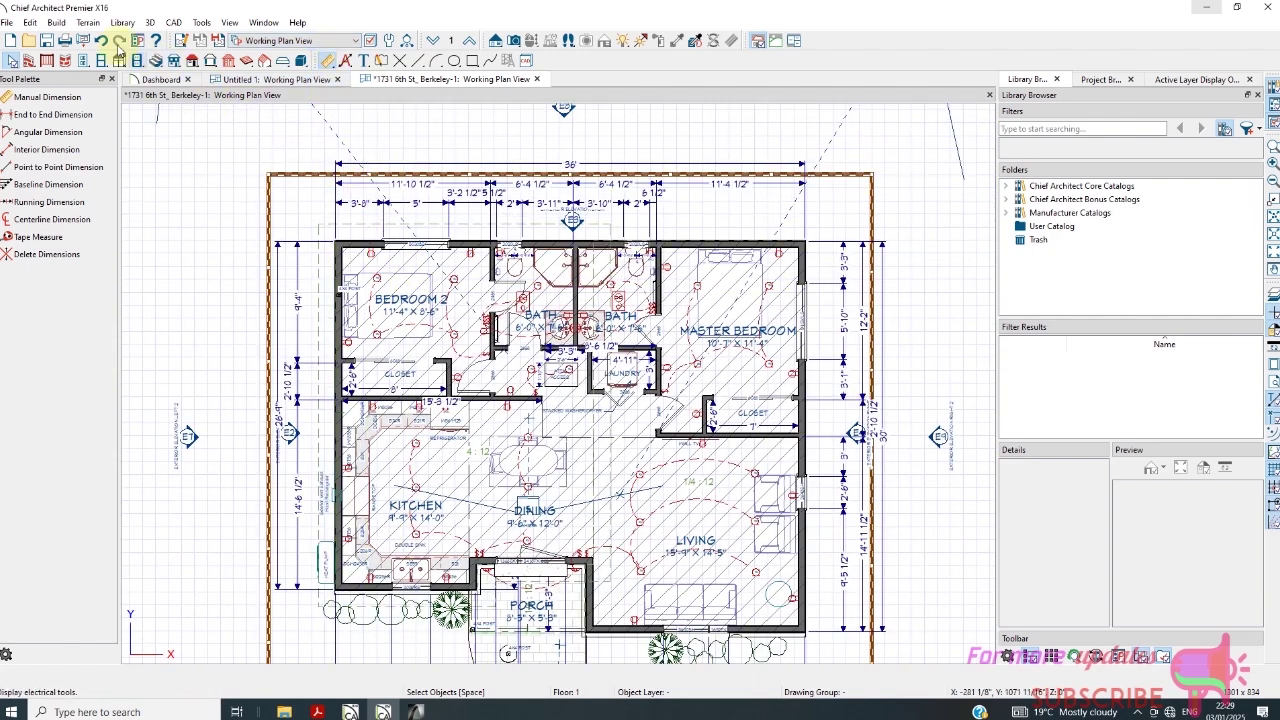
# Open the saved dimension defaults from the plan's default settings
pyautogui.click(30, 23)
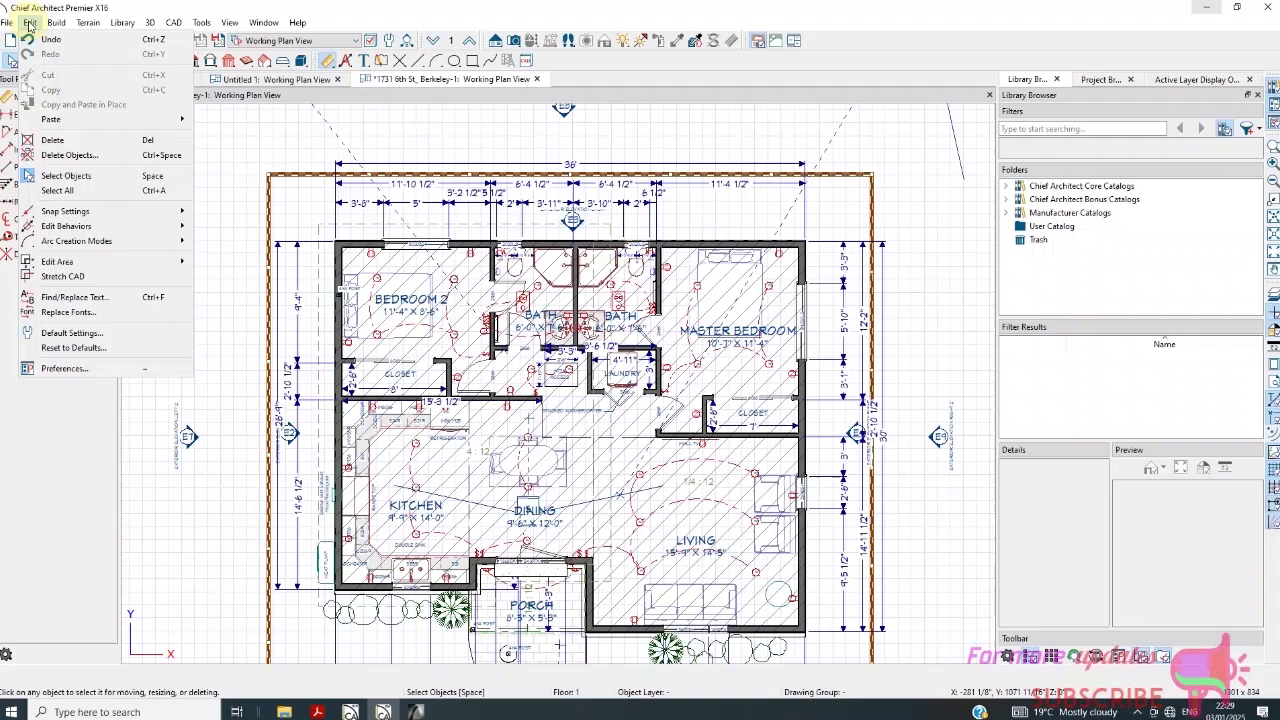
pyautogui.click(85, 338)
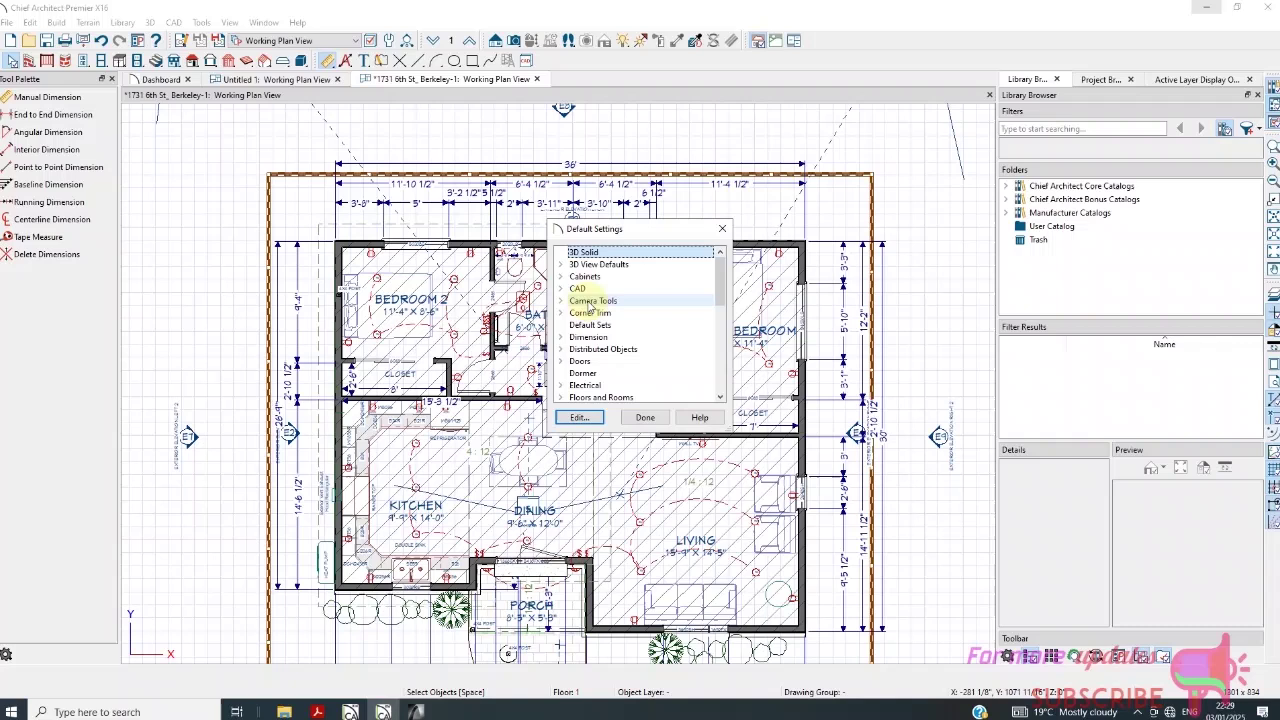
pyautogui.scroll(-1, 593, 330)
pyautogui.click(594, 301)
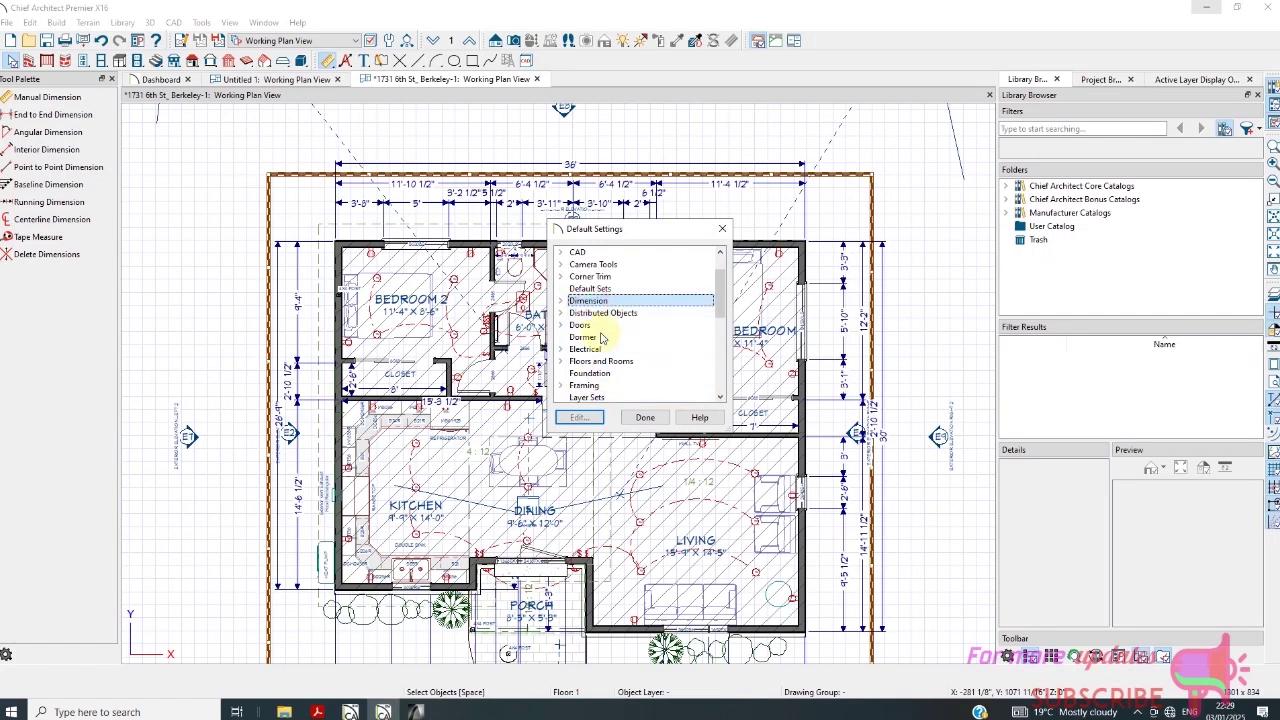
pyautogui.doubleClick(598, 302)
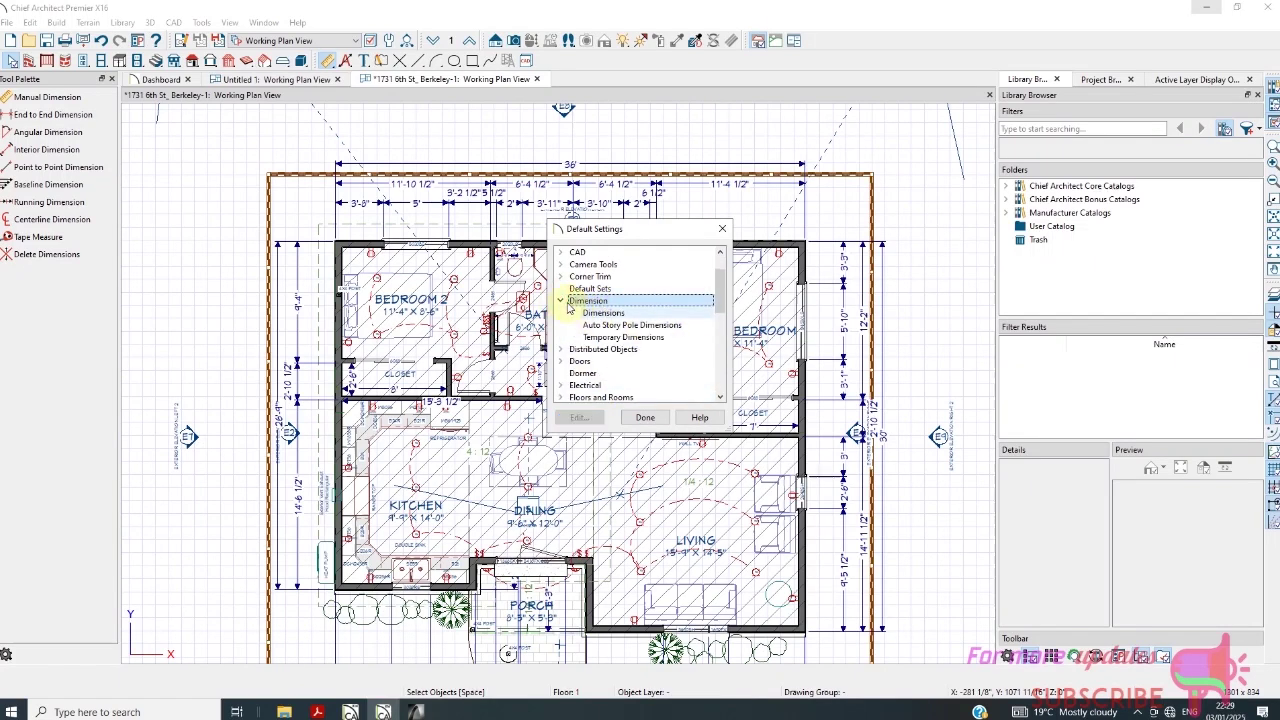
pyautogui.click(600, 313)
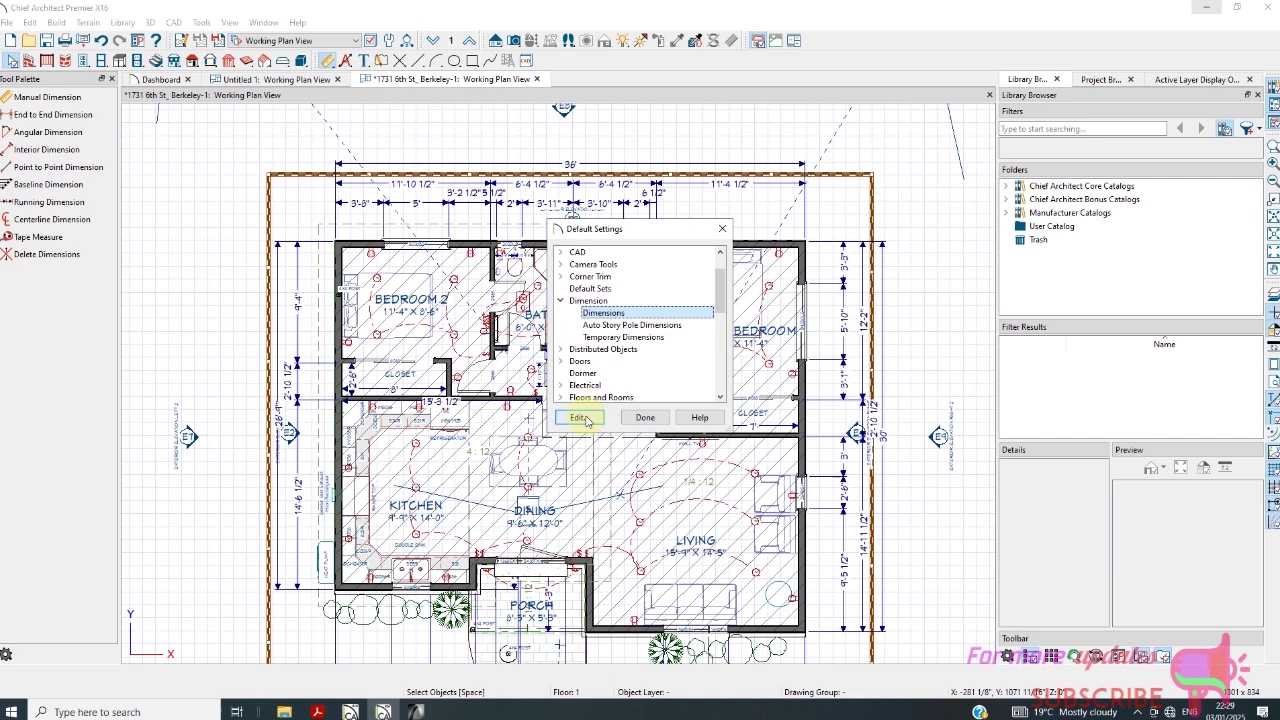
pyautogui.click(580, 418)
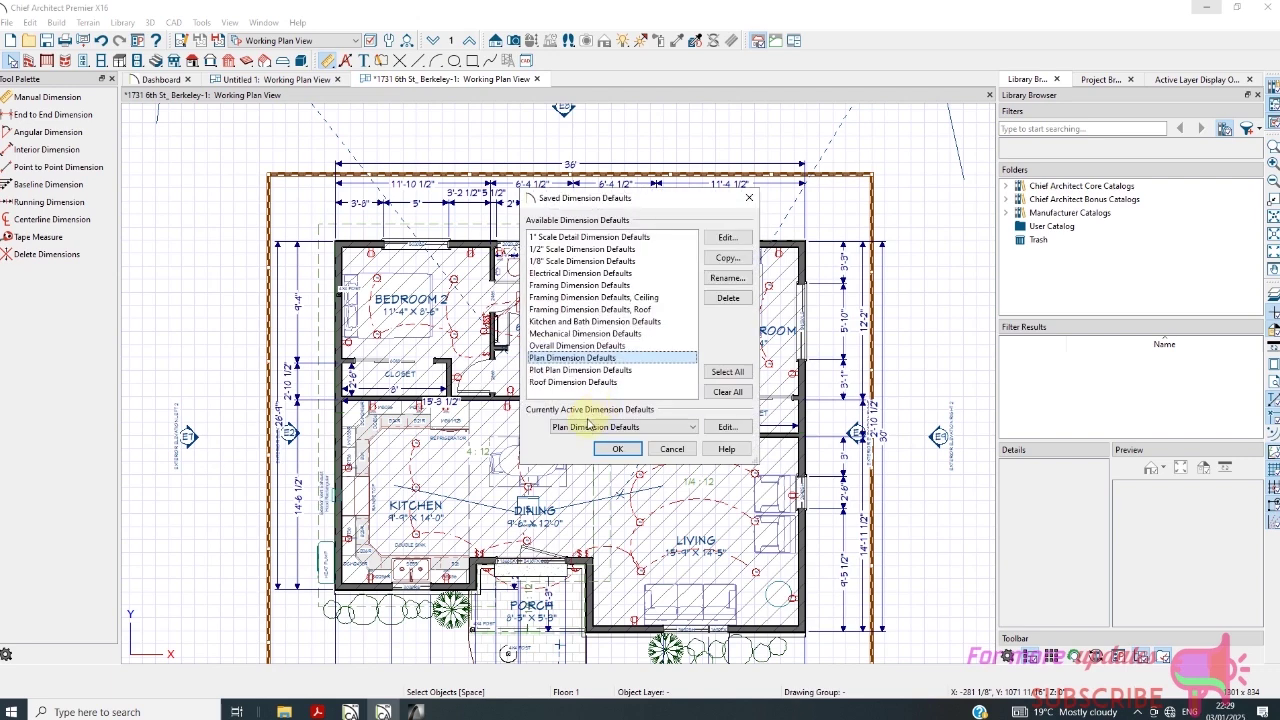
# Open the currently active Plan Dimension Defaults for editing and show their primary format settings
pyautogui.click(589, 426)
pyautogui.moveTo(575, 352)
pyautogui.mouseDown()
pyautogui.moveTo(572, 316)
pyautogui.moveTo(576, 358)
pyautogui.mouseUp()
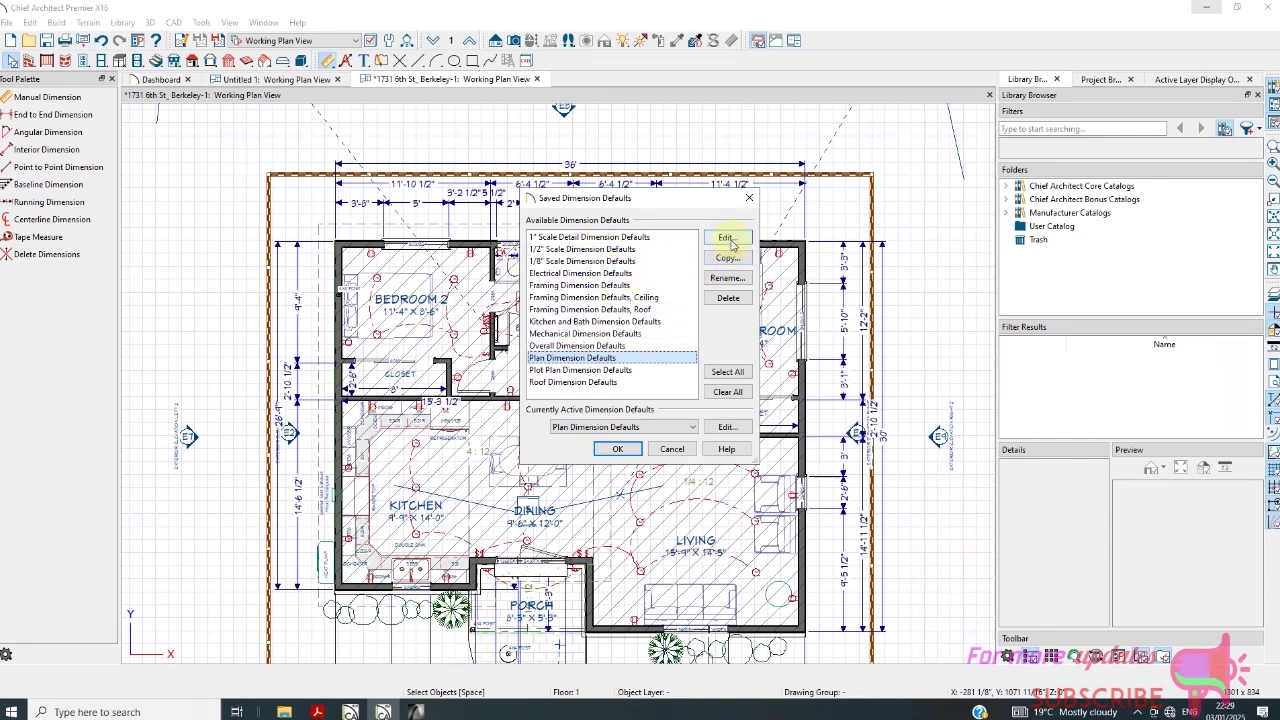
pyautogui.click(740, 427)
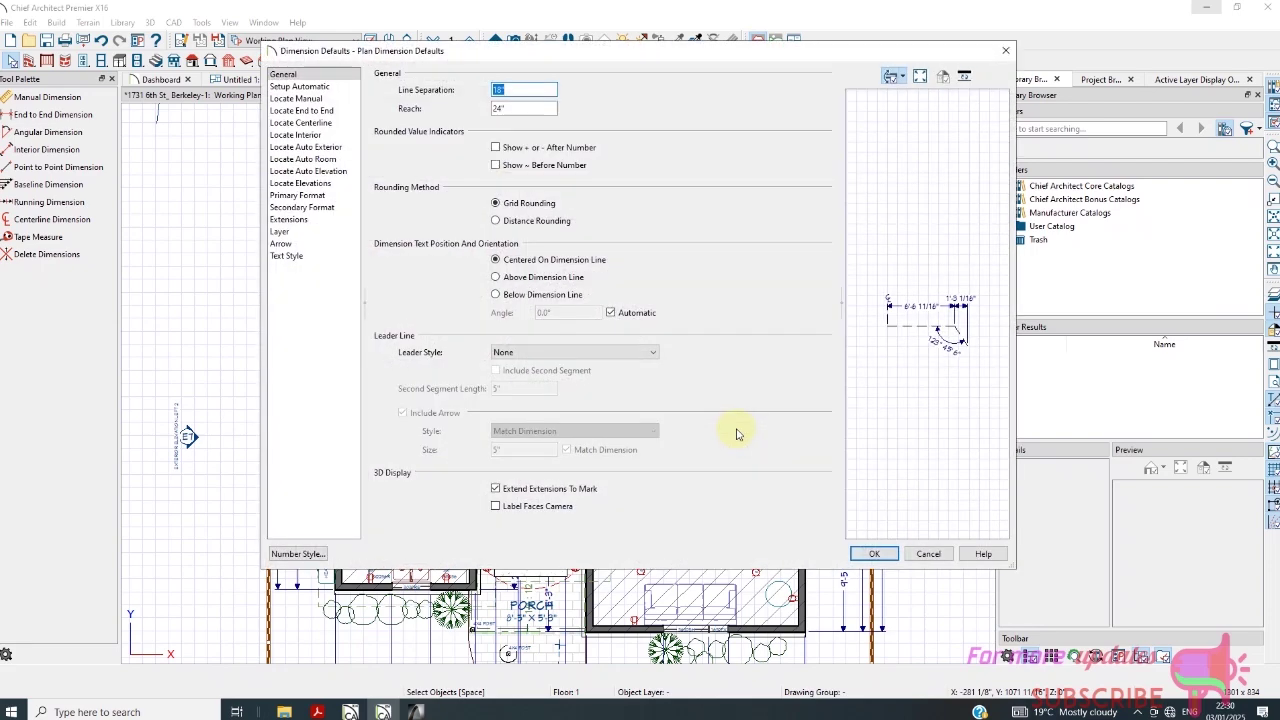
pyautogui.click(300, 196)
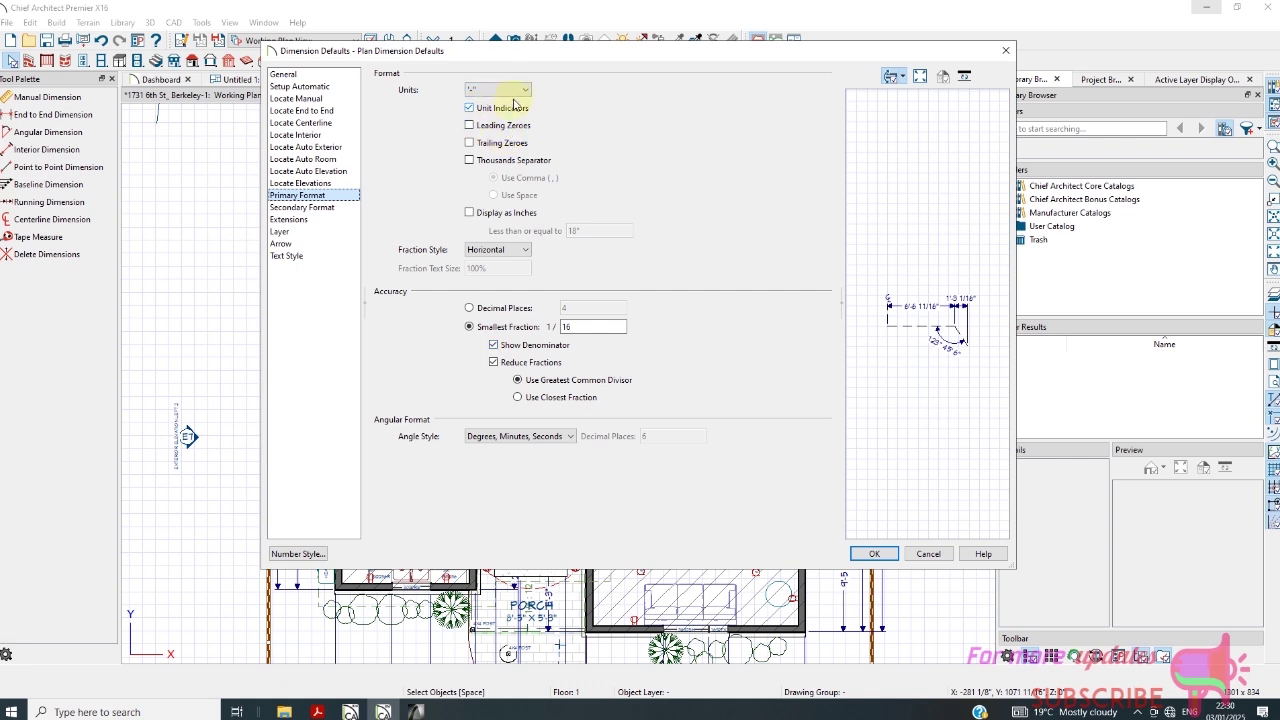
# Try the inch and other imperial units in the primary format, toggling the unit indicators off and on
pyautogui.click(470, 110)
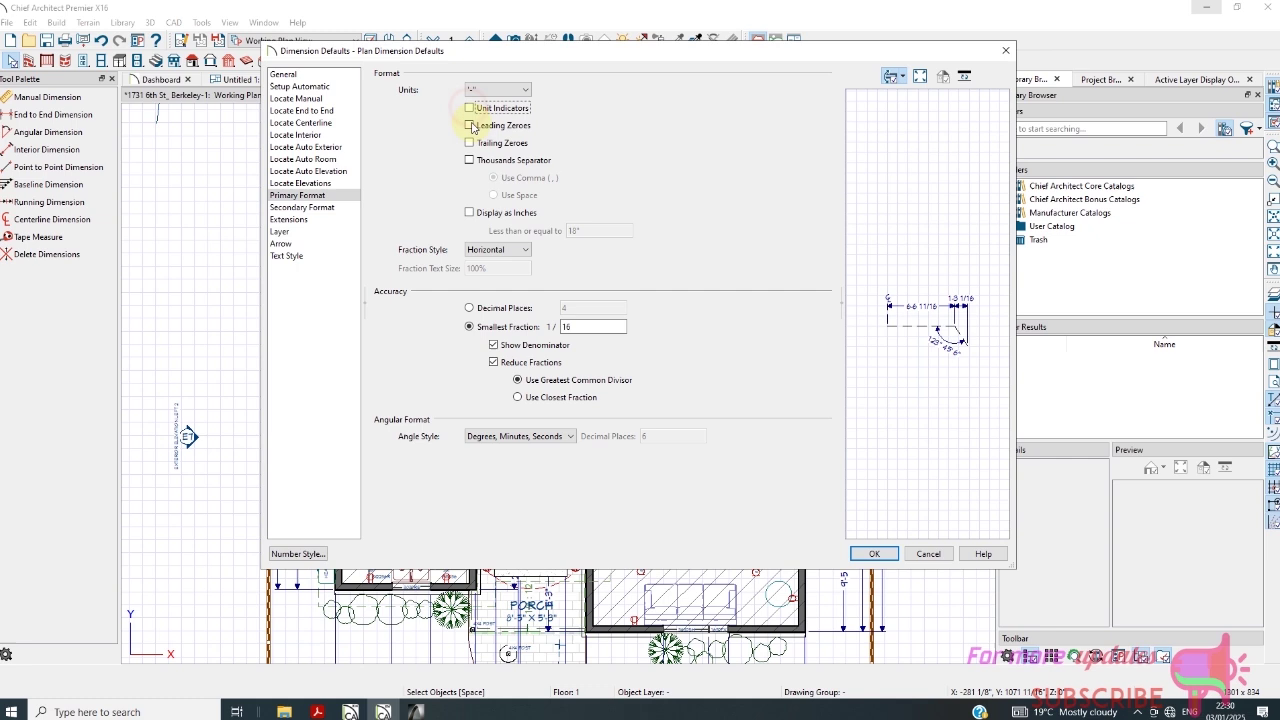
pyautogui.click(490, 89)
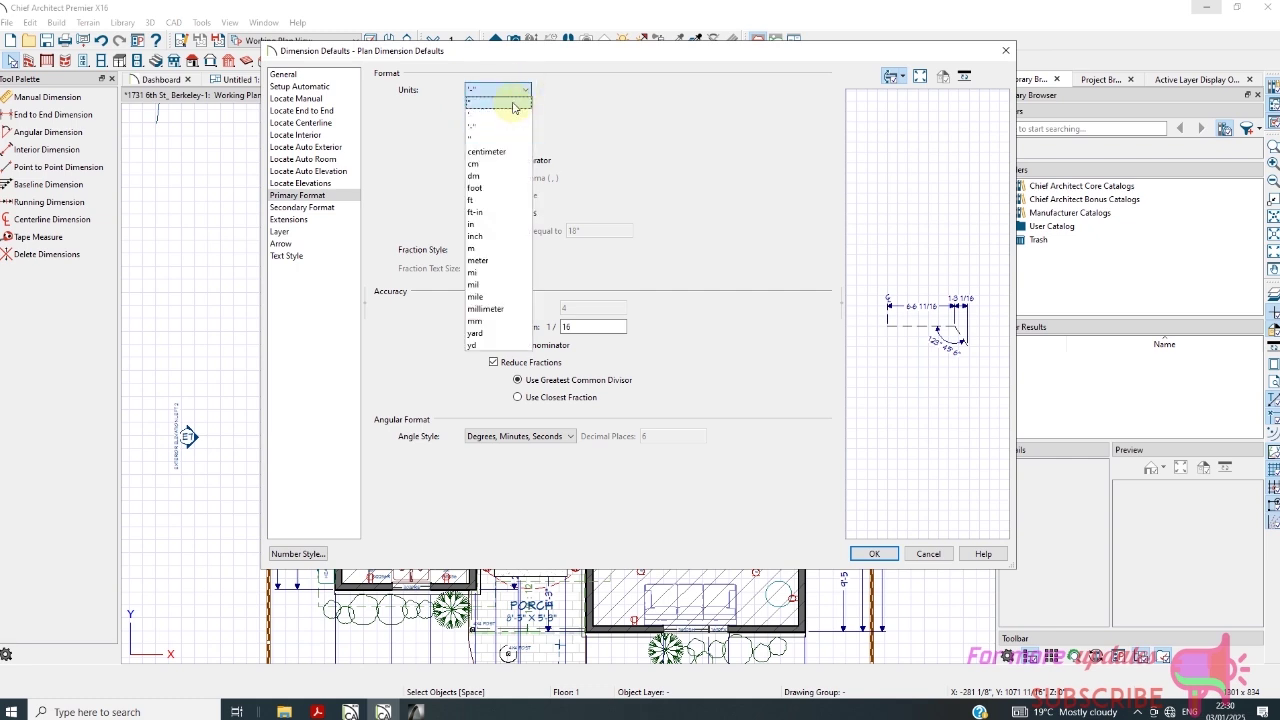
pyautogui.click(512, 113)
pyautogui.click(470, 108)
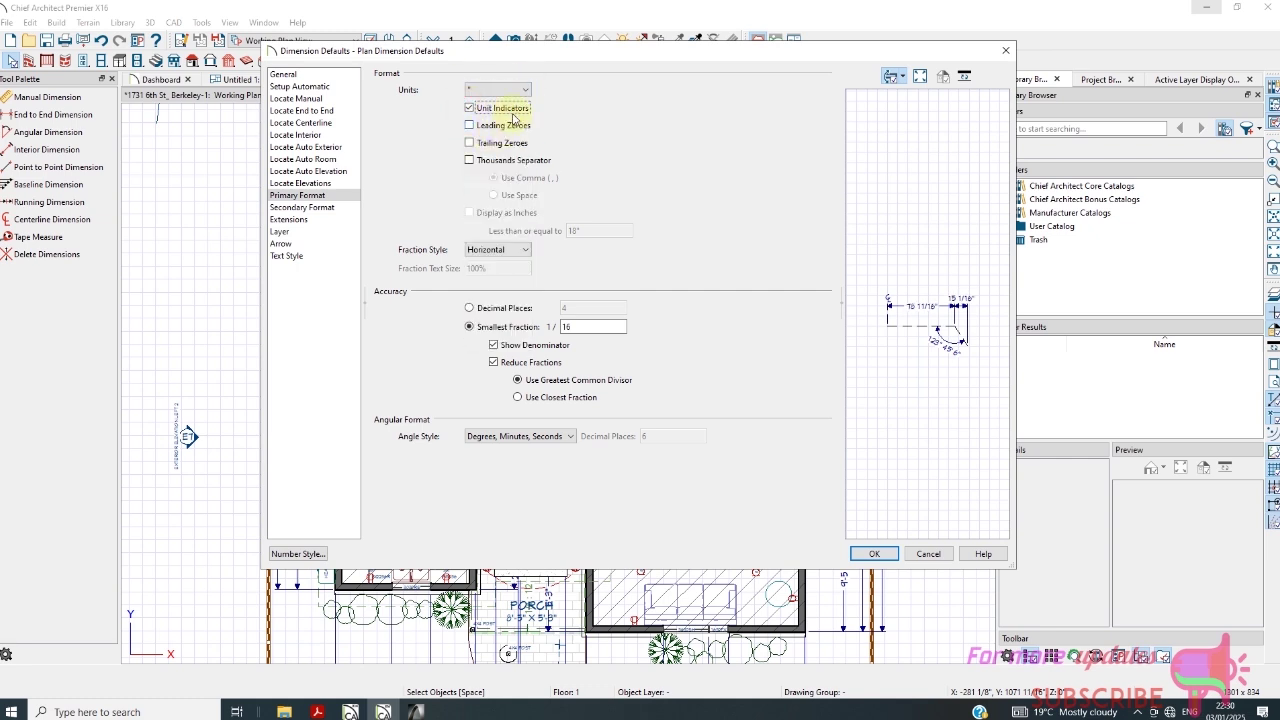
pyautogui.click(498, 90)
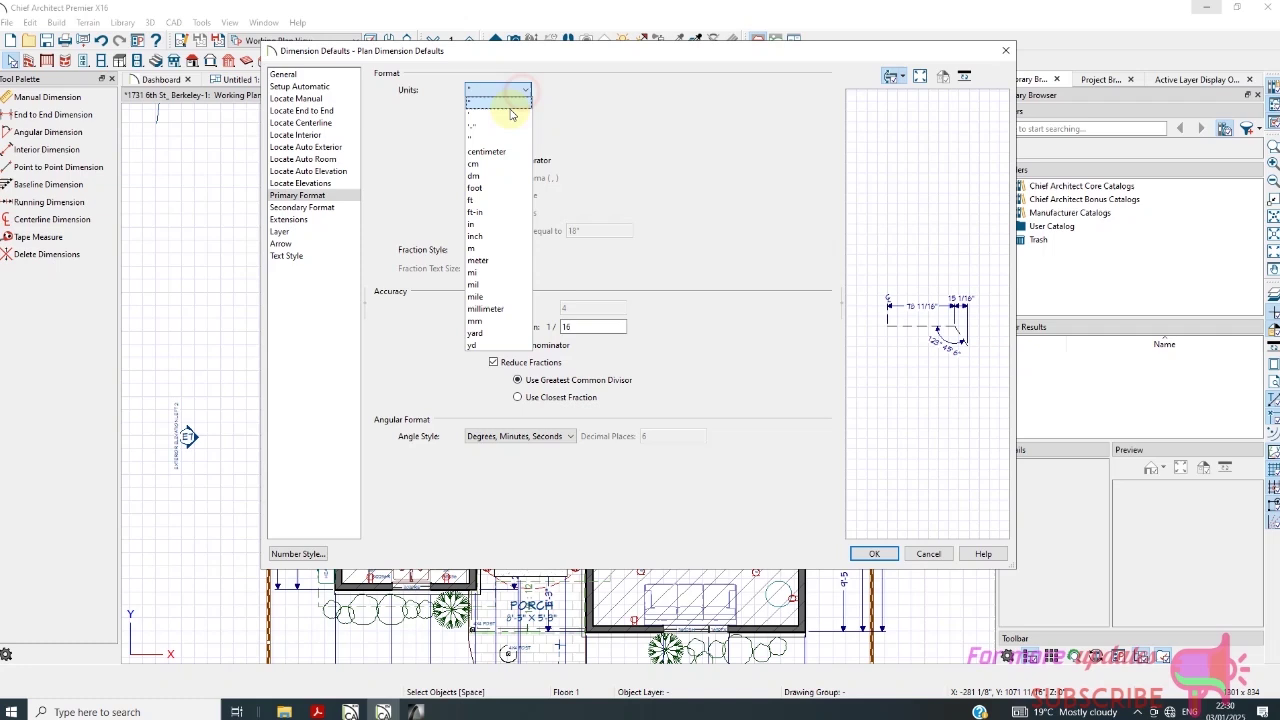
pyautogui.click(512, 118)
pyautogui.click(524, 90)
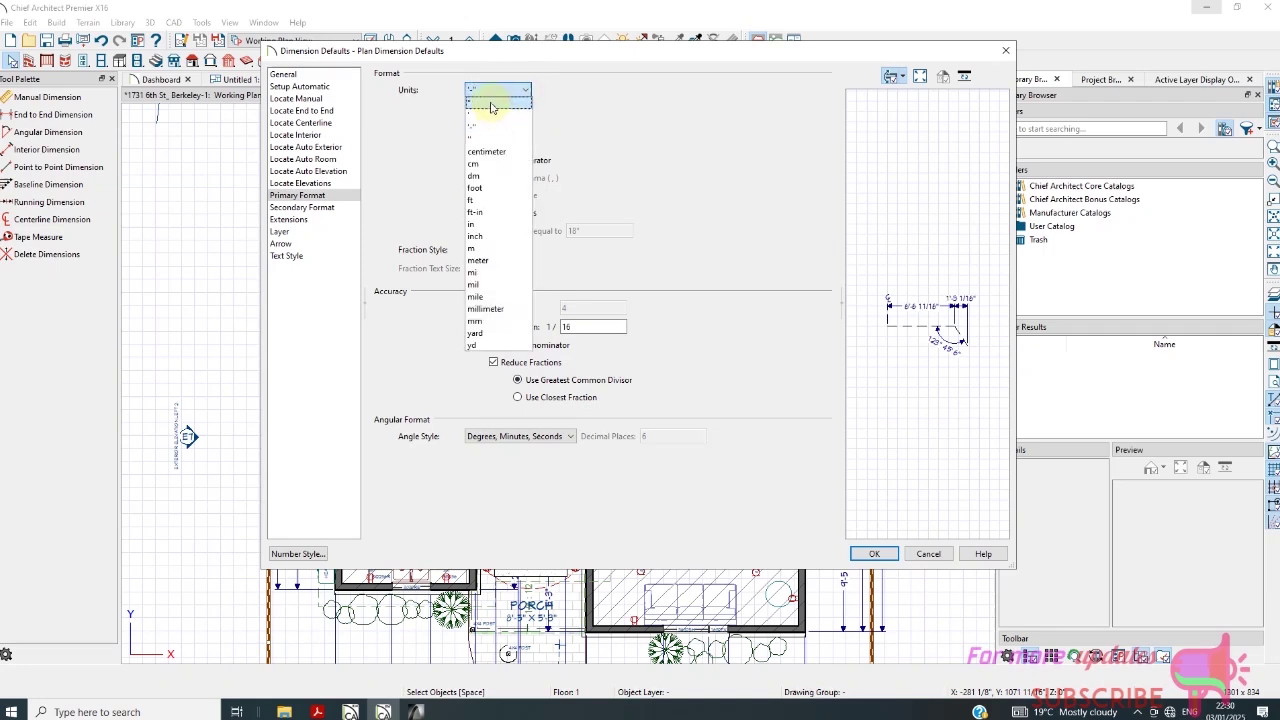
pyautogui.click(490, 101)
# Set the primary dimension units to millimeter with 0 decimal places and apply the changed defaults to the plan
pyautogui.click(524, 90)
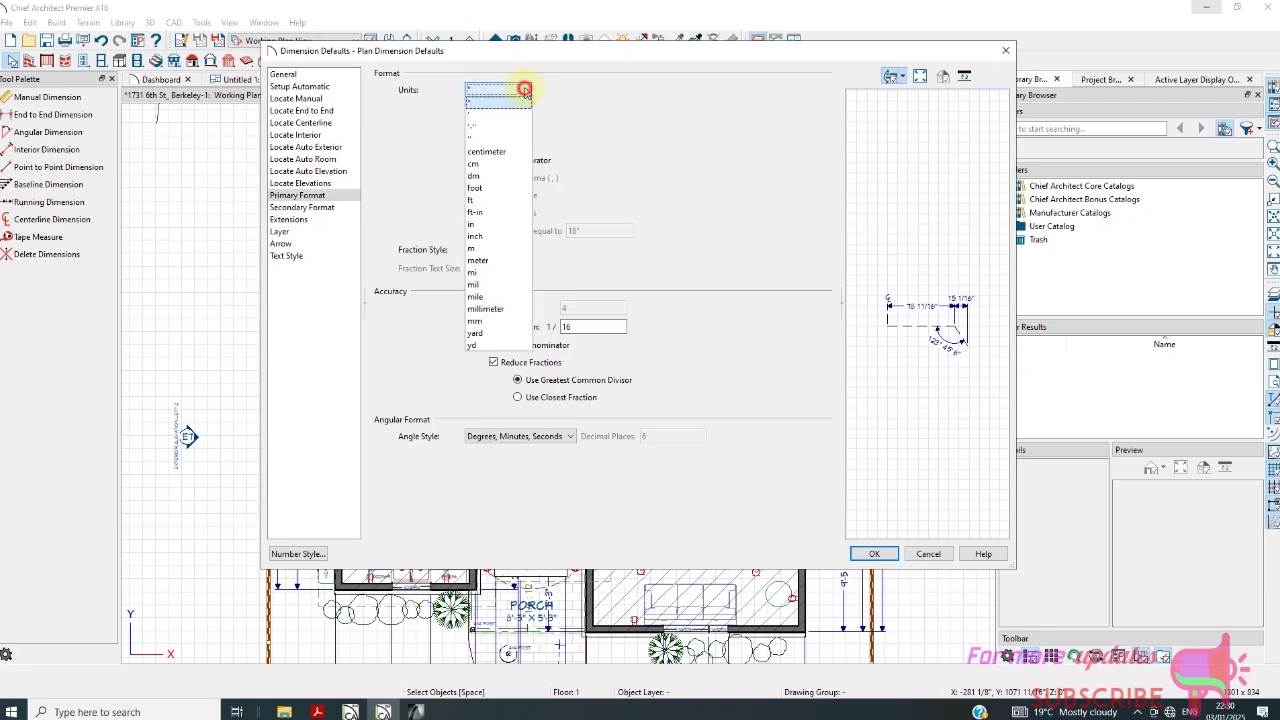
pyautogui.click(510, 308)
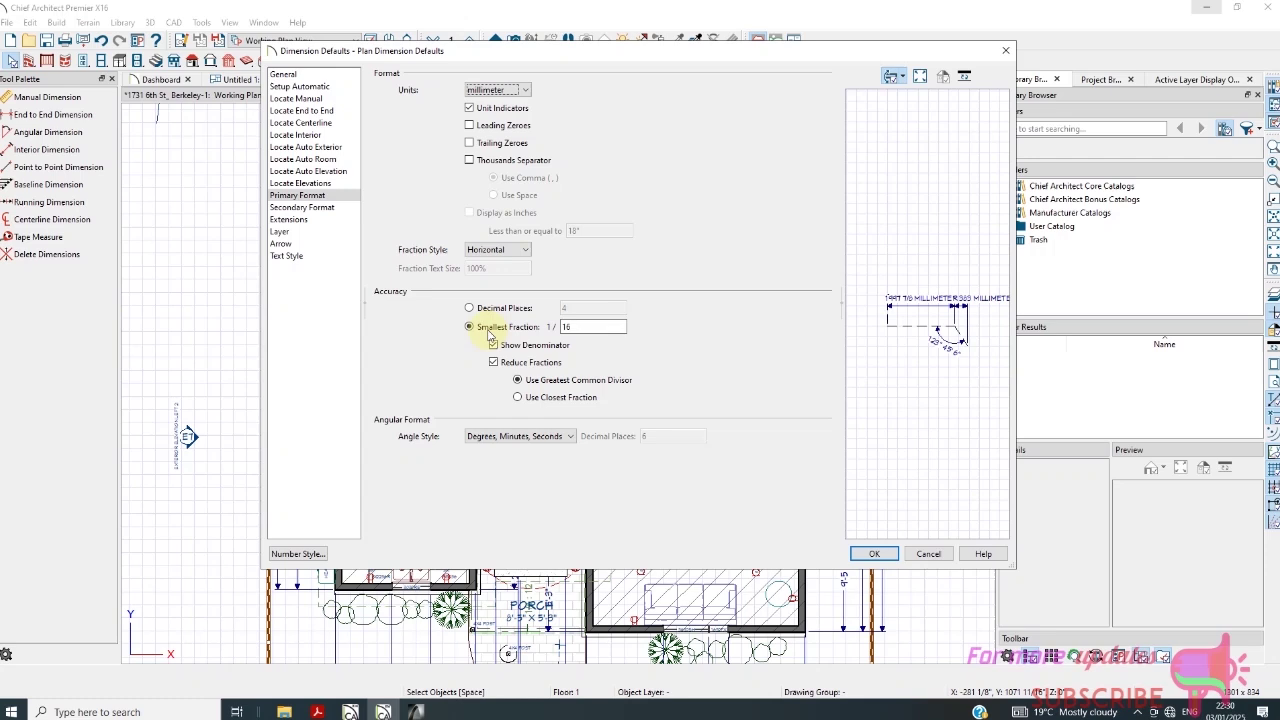
pyautogui.click(470, 308)
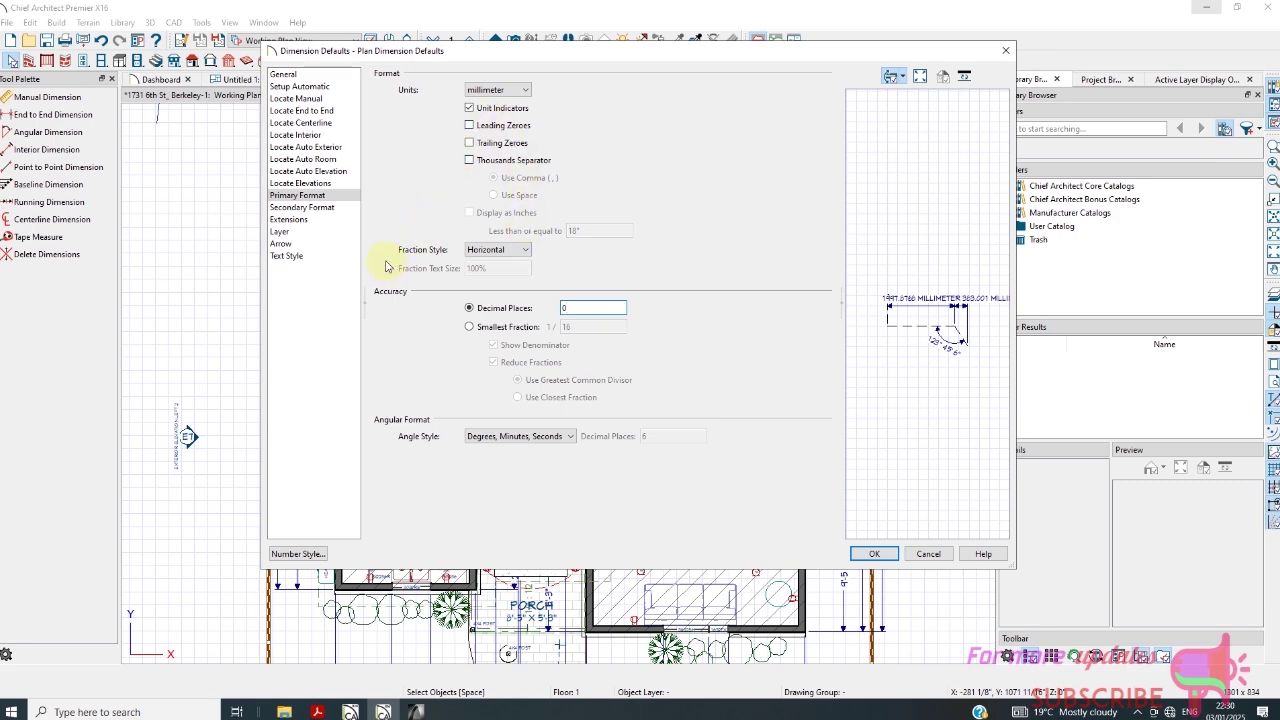
pyautogui.click(873, 554)
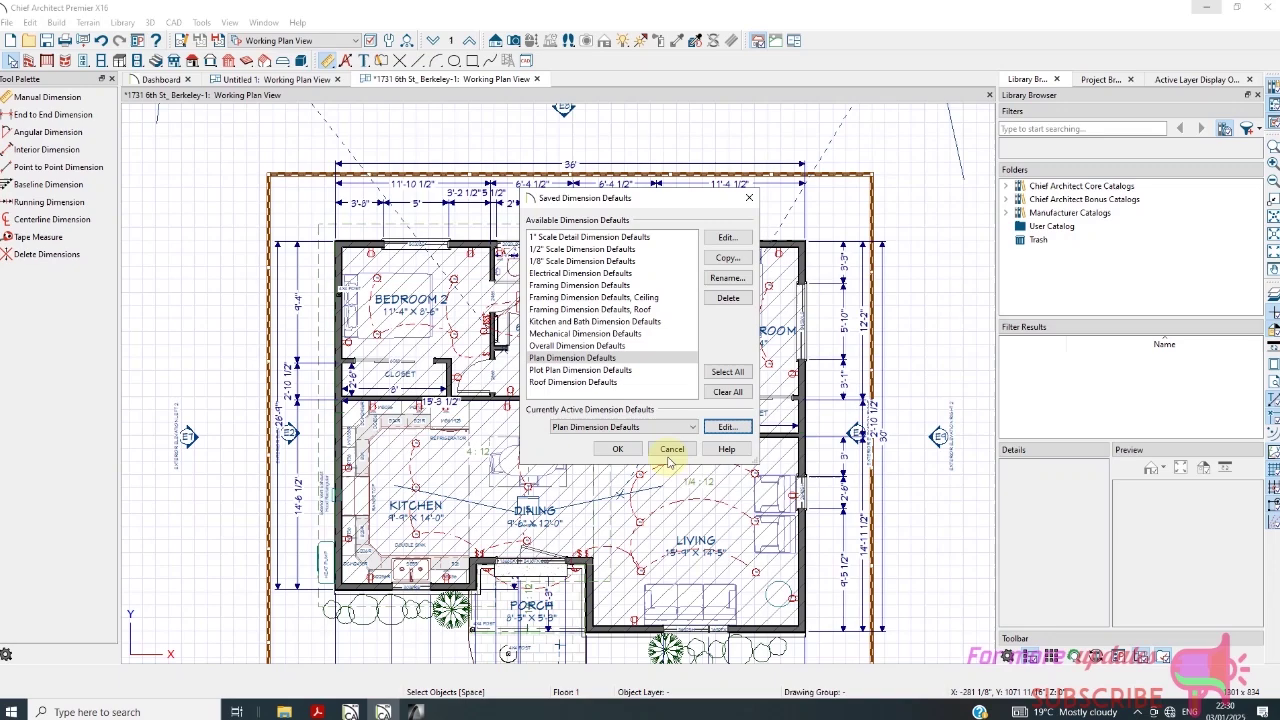
pyautogui.click(618, 450)
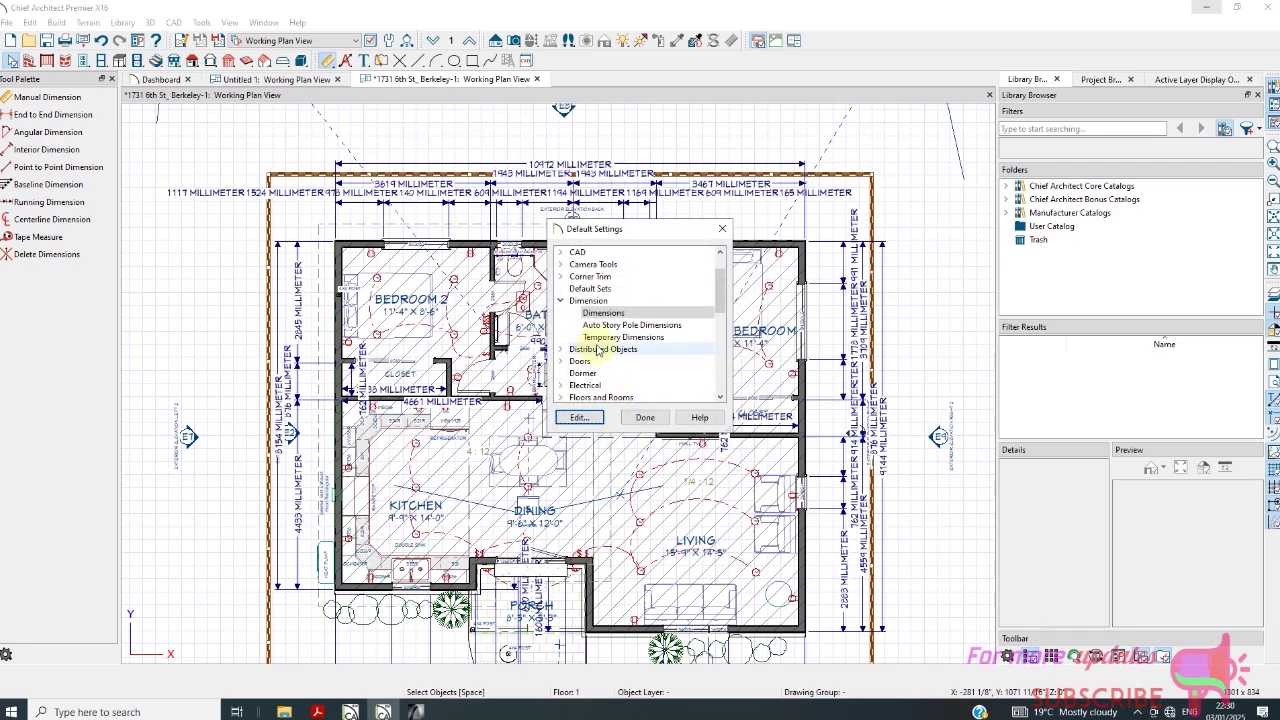
pyautogui.click(645, 418)
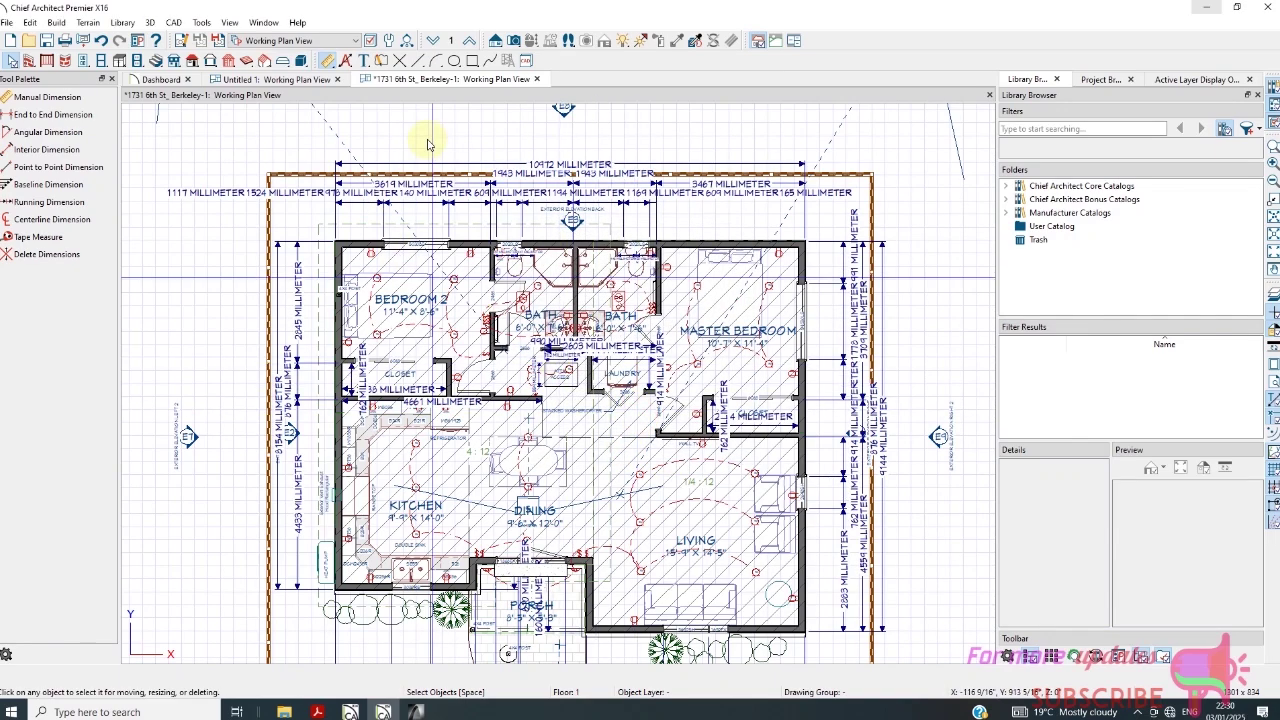
# Check the dimensions along the back and front of the house in the Working Plan View
pyautogui.scroll(2, 414, 190)
pyautogui.scroll(-4, 414, 192)
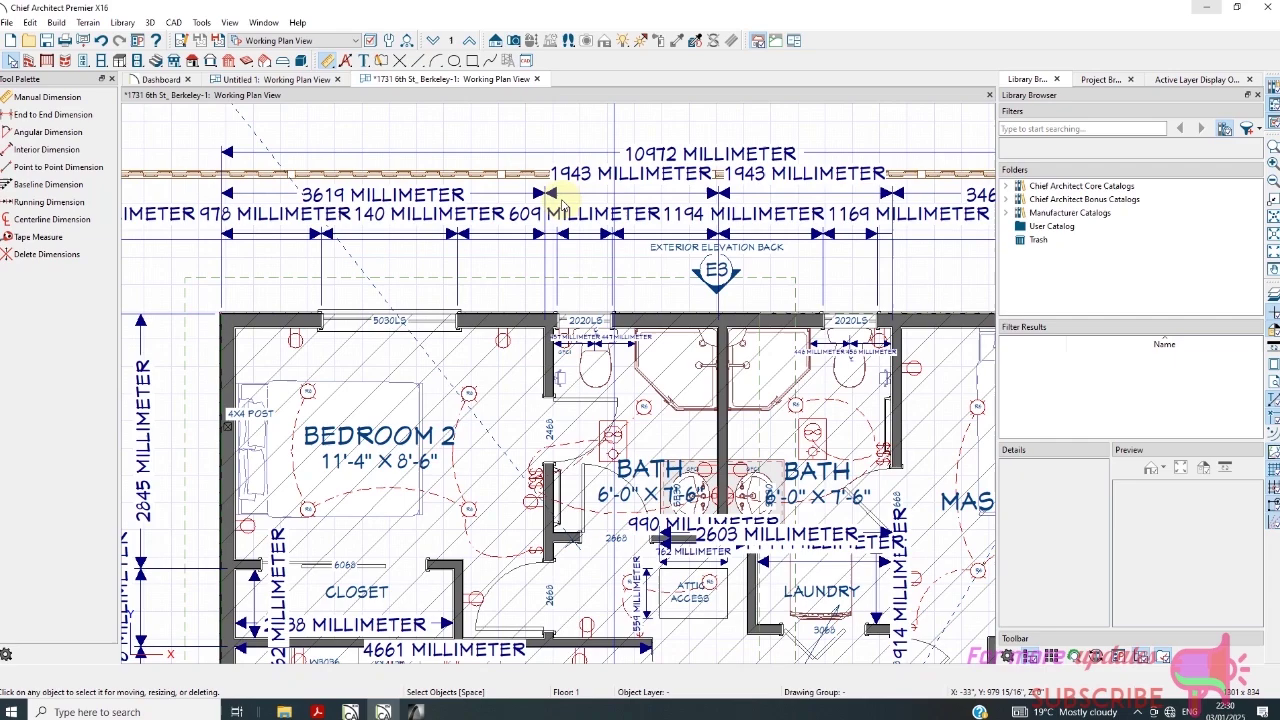
pyautogui.scroll(-3, 575, 515)
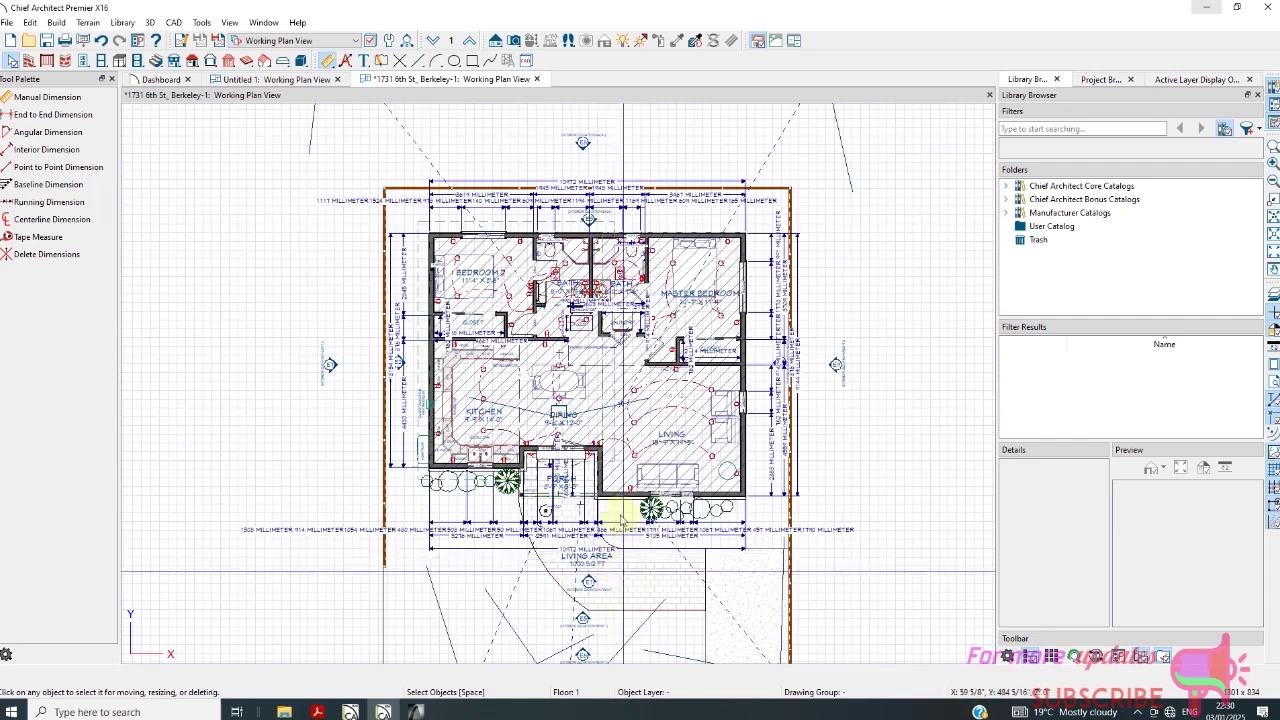
pyautogui.scroll(5, 640, 527)
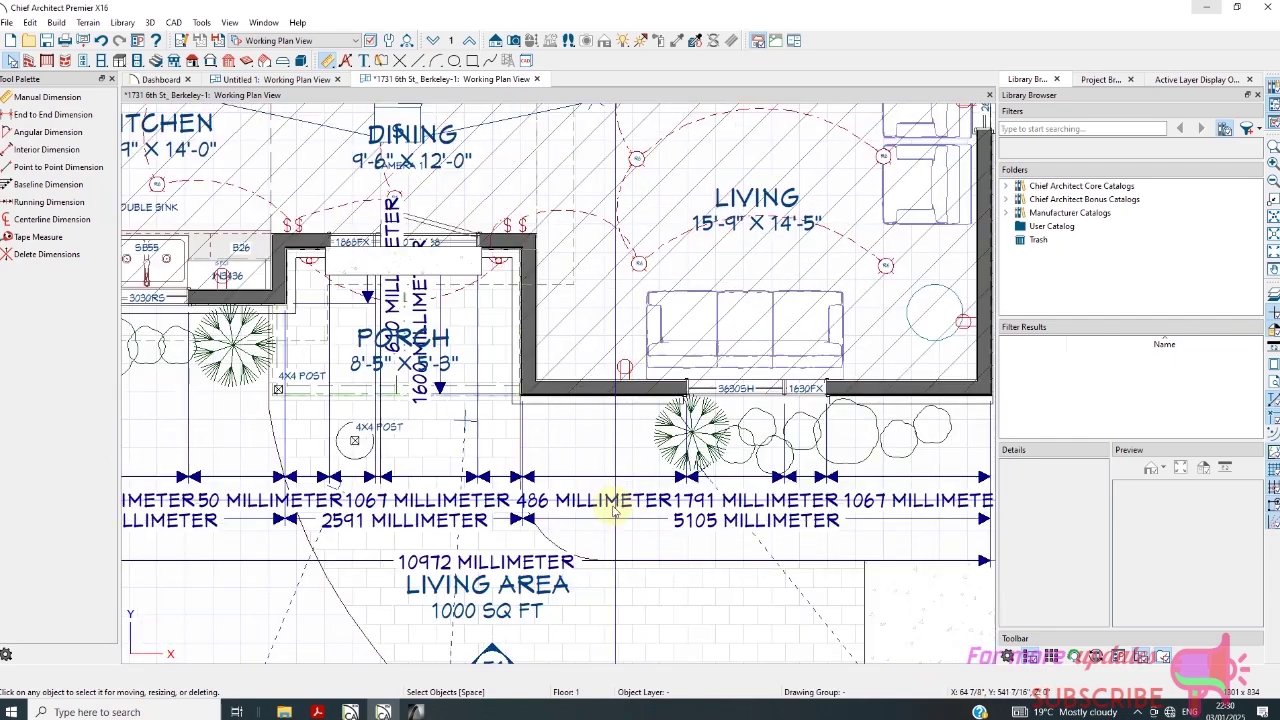
pyautogui.scroll(-2, 625, 525)
pyautogui.scroll(-1, 578, 540)
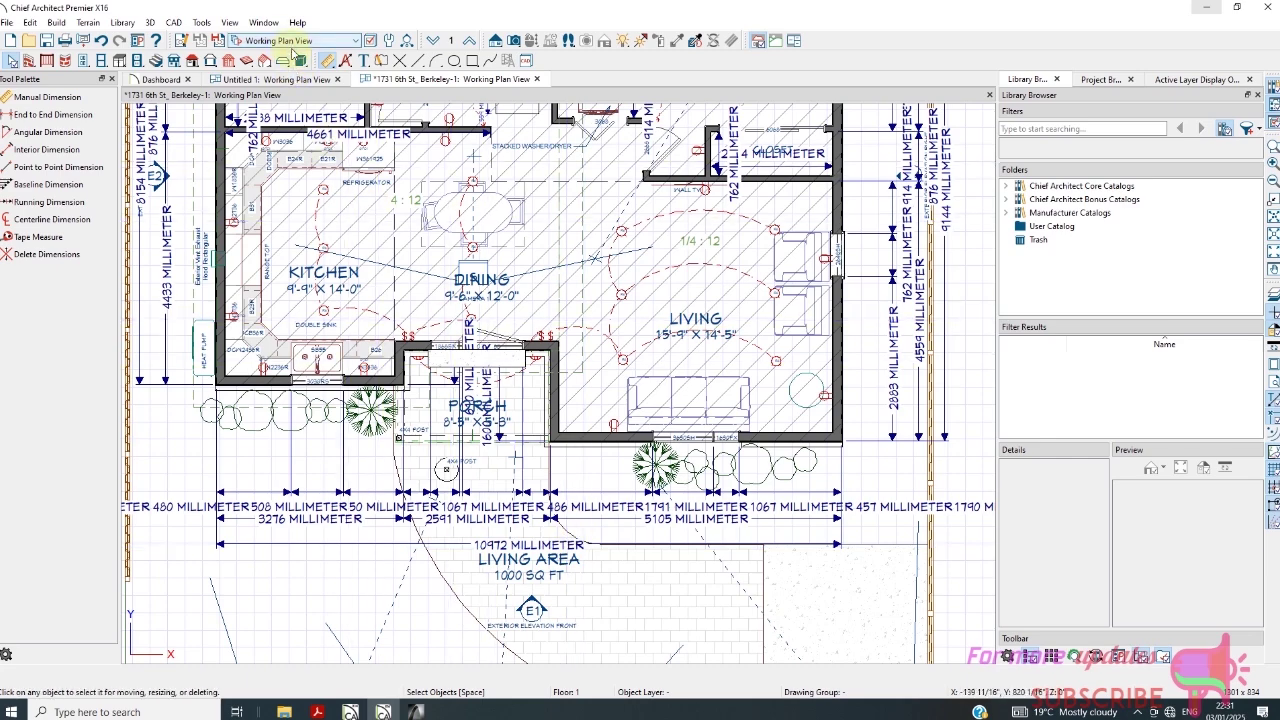
pyautogui.click(30, 22)
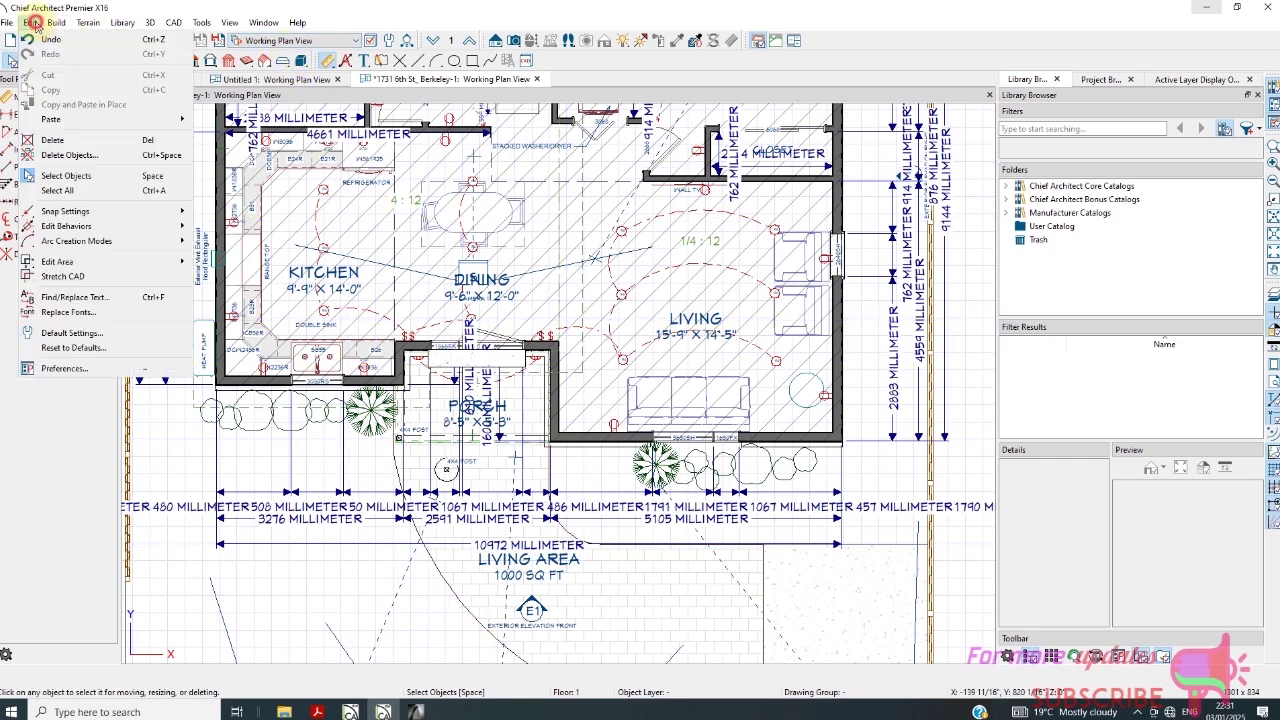
pyautogui.click(85, 370)
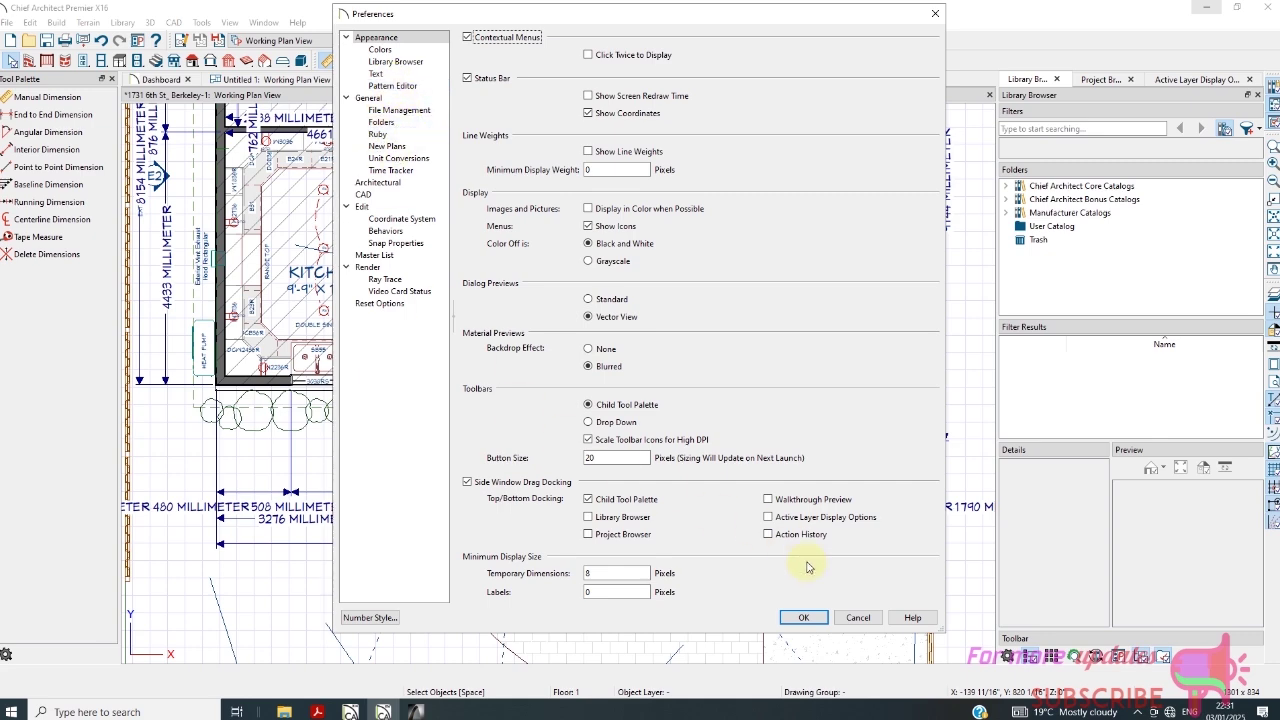
pyautogui.click(858, 618)
# Open the Plan Dimension Defaults from the dimension default settings and show their primary format settings
pyautogui.click(30, 22)
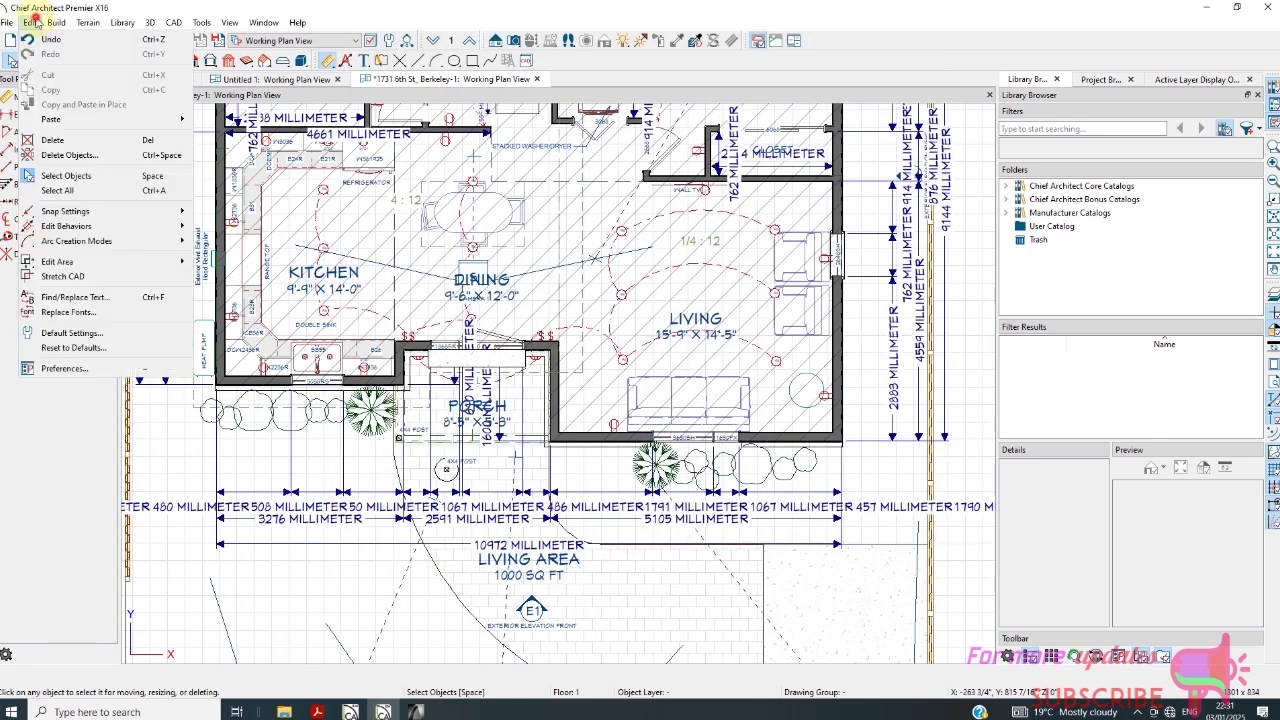
pyautogui.click(90, 337)
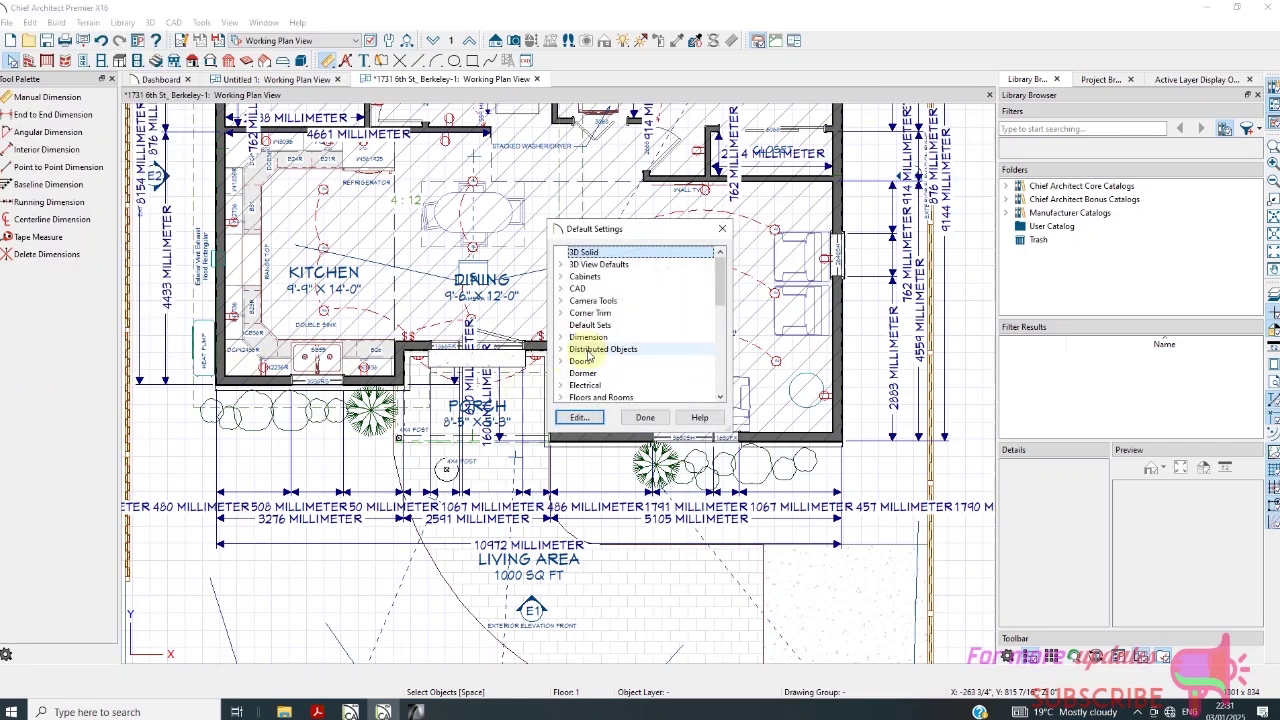
pyautogui.click(560, 337)
pyautogui.click(603, 349)
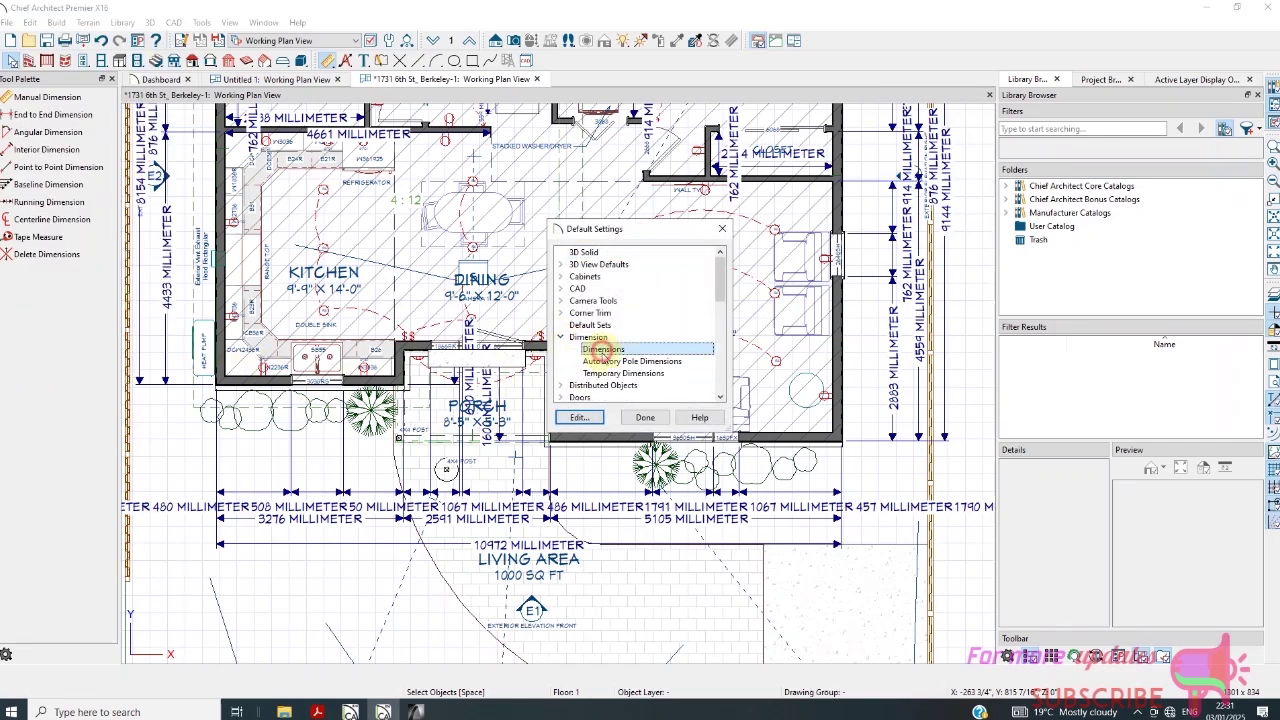
pyautogui.click(590, 418)
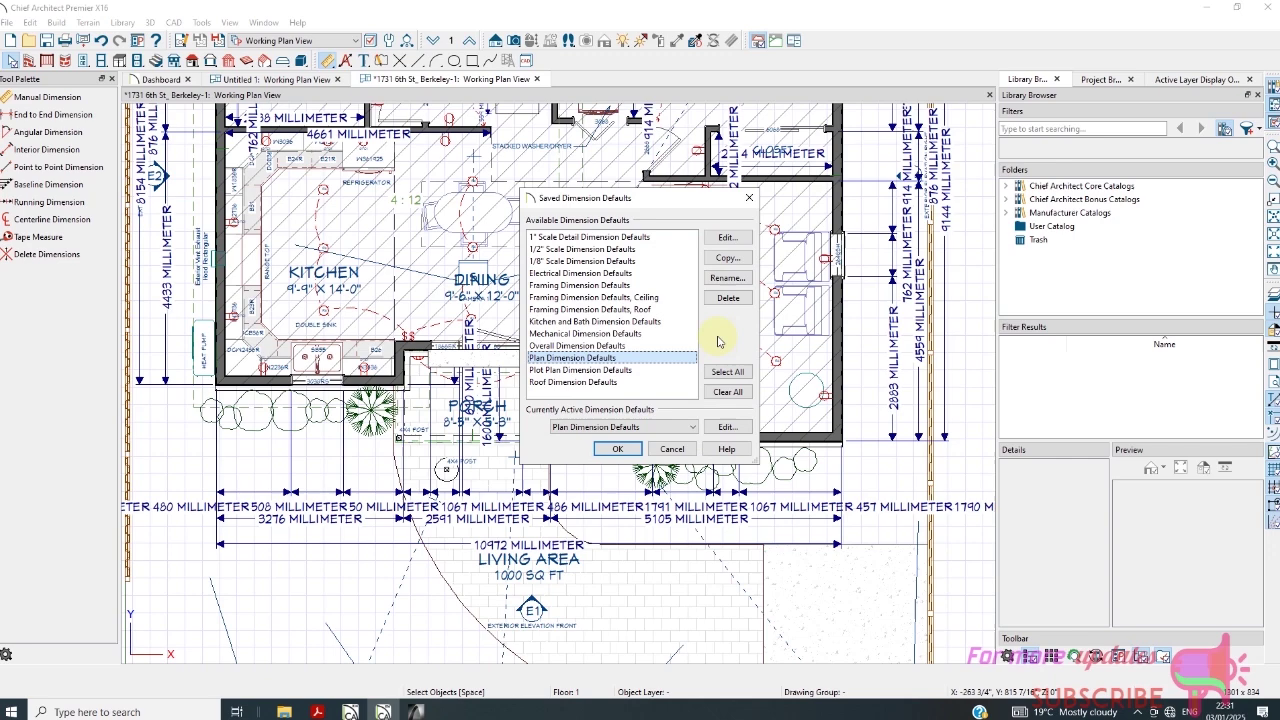
pyautogui.doubleClick(620, 358)
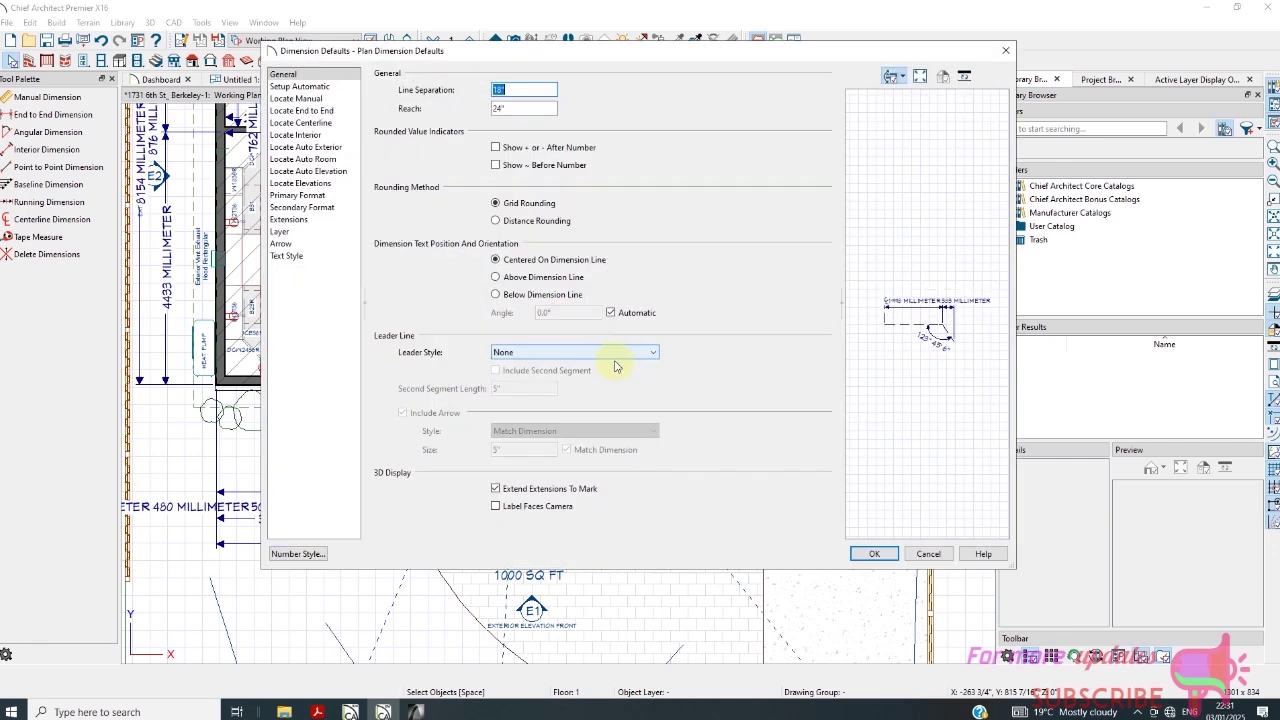
pyautogui.click(297, 195)
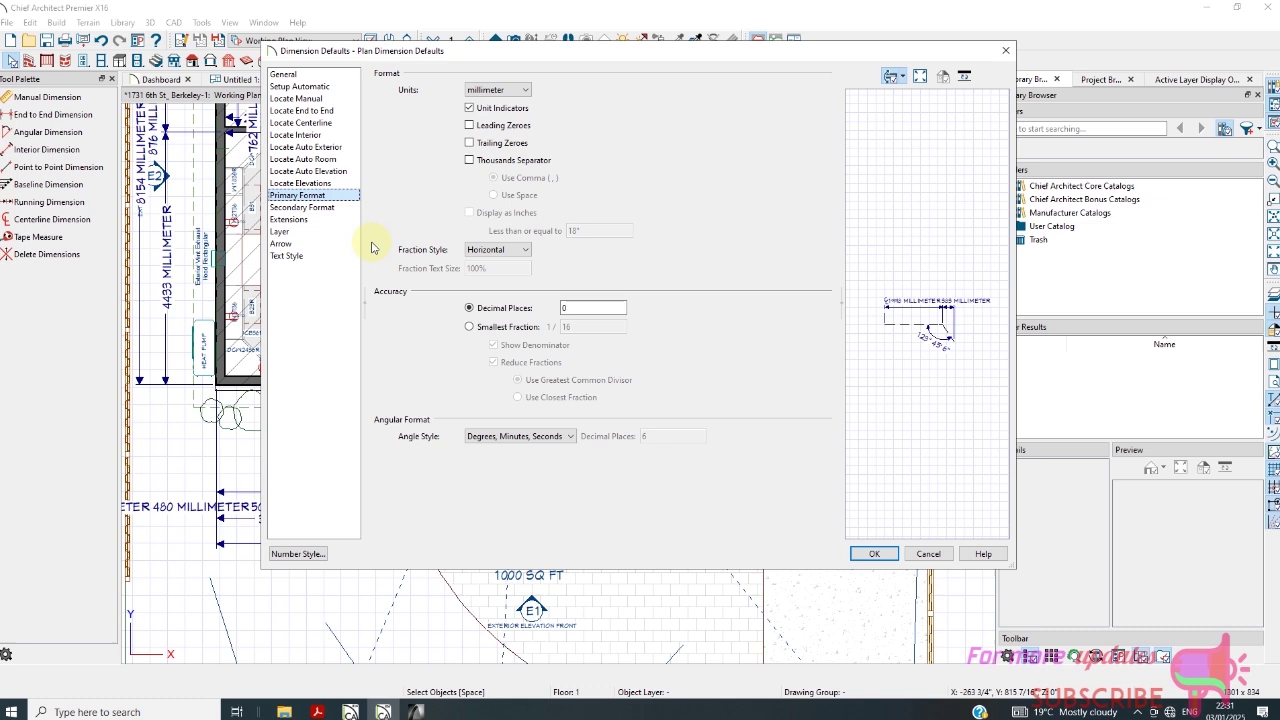
# Turn off the unit indicators in the primary format and apply the changed defaults to the plan
pyautogui.click(470, 109)
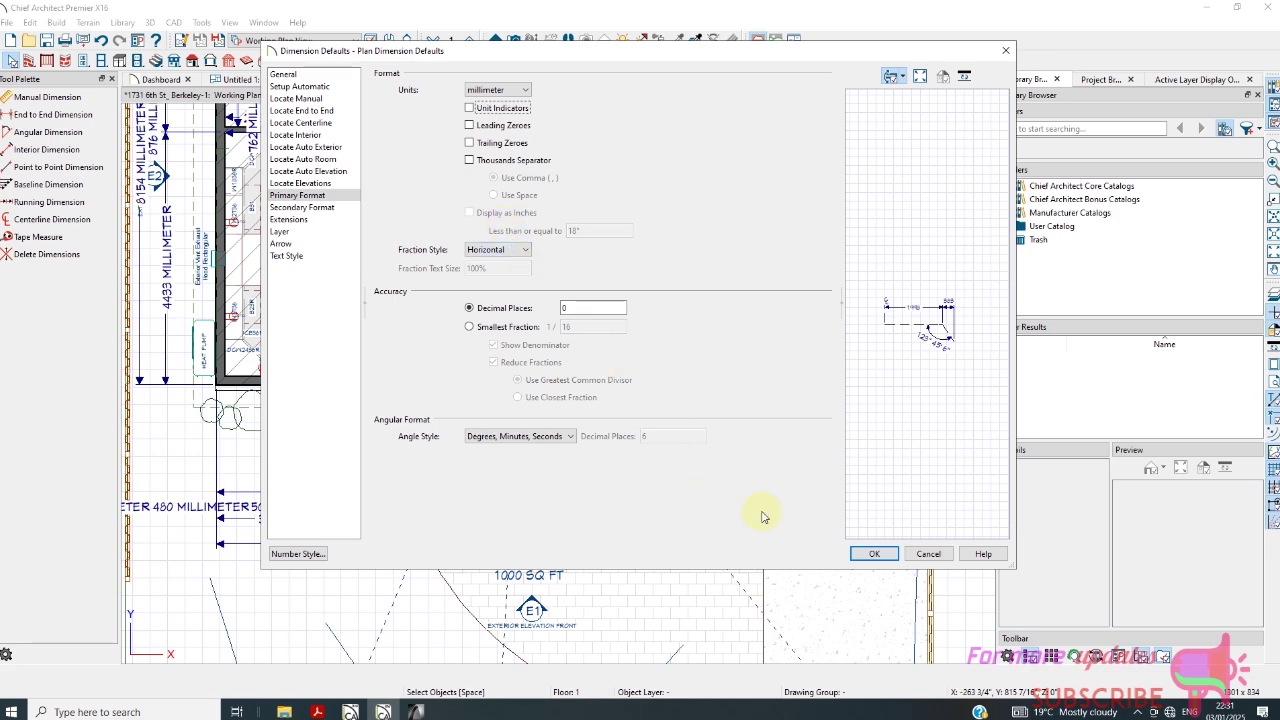
pyautogui.click(870, 554)
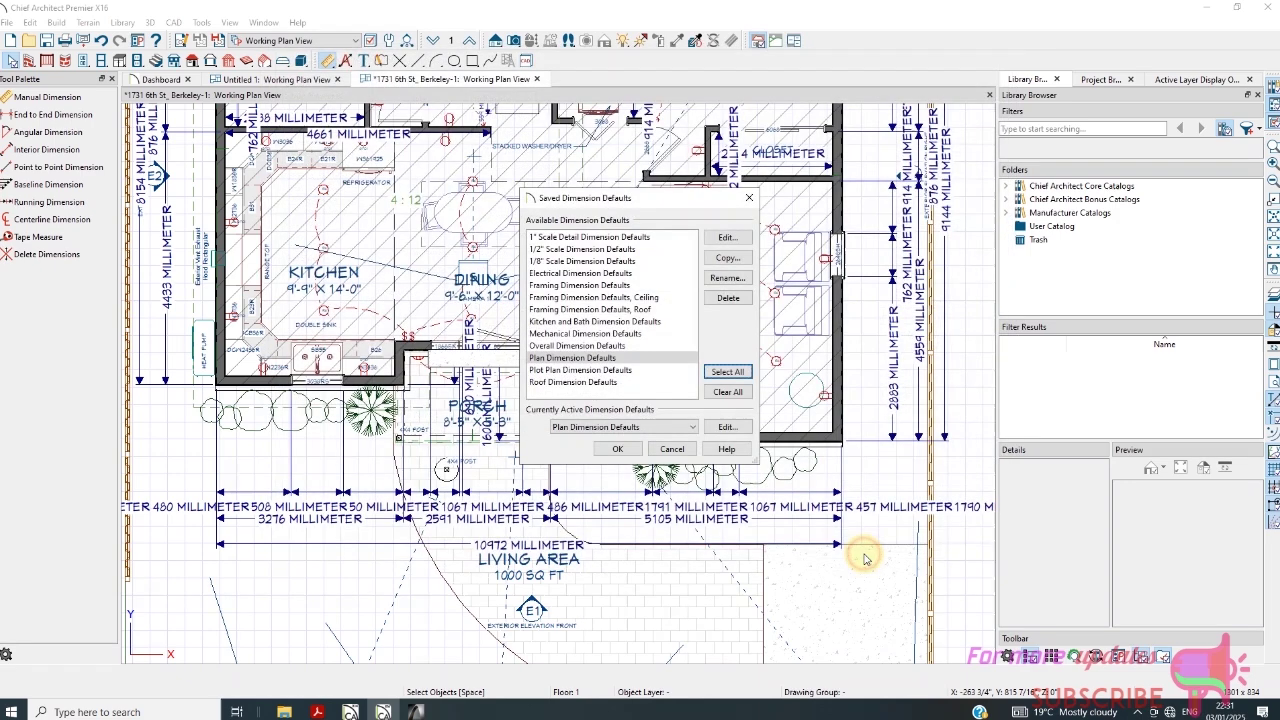
pyautogui.click(617, 449)
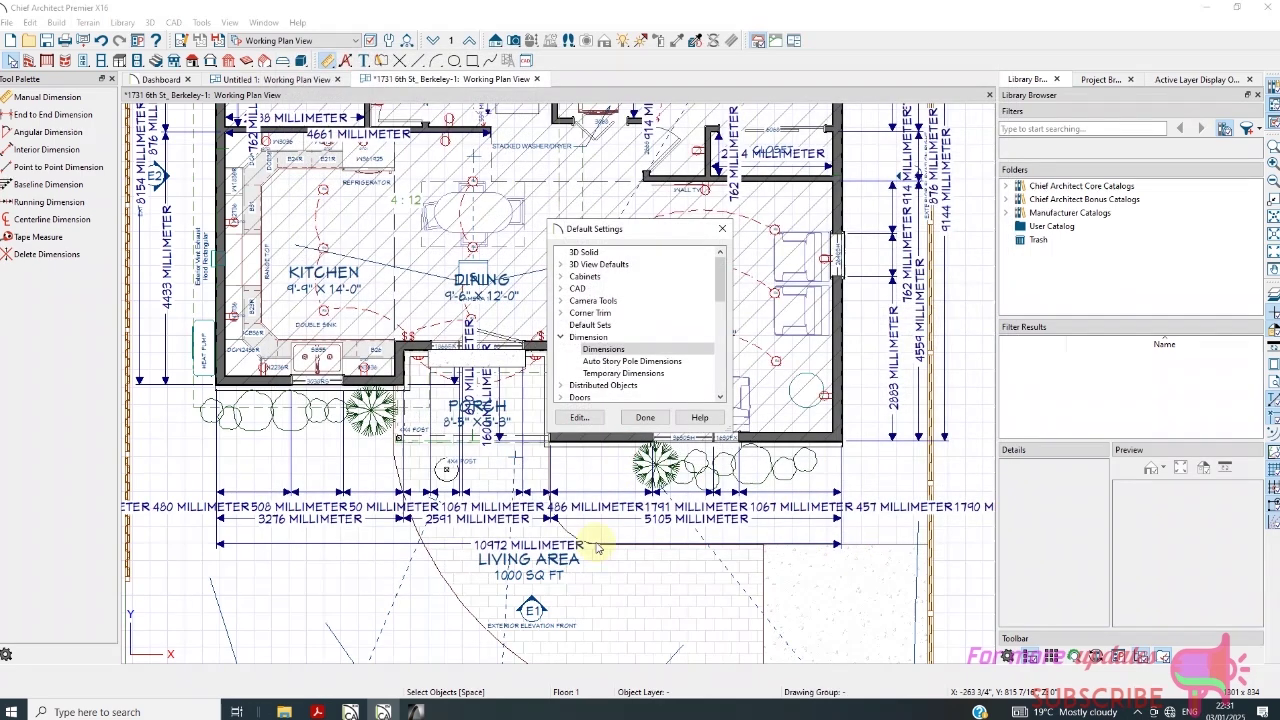
pyautogui.click(645, 417)
# Examine the dimensions around the house and inside the rooms in the Working Plan View
pyautogui.scroll(-1, 527, 510)
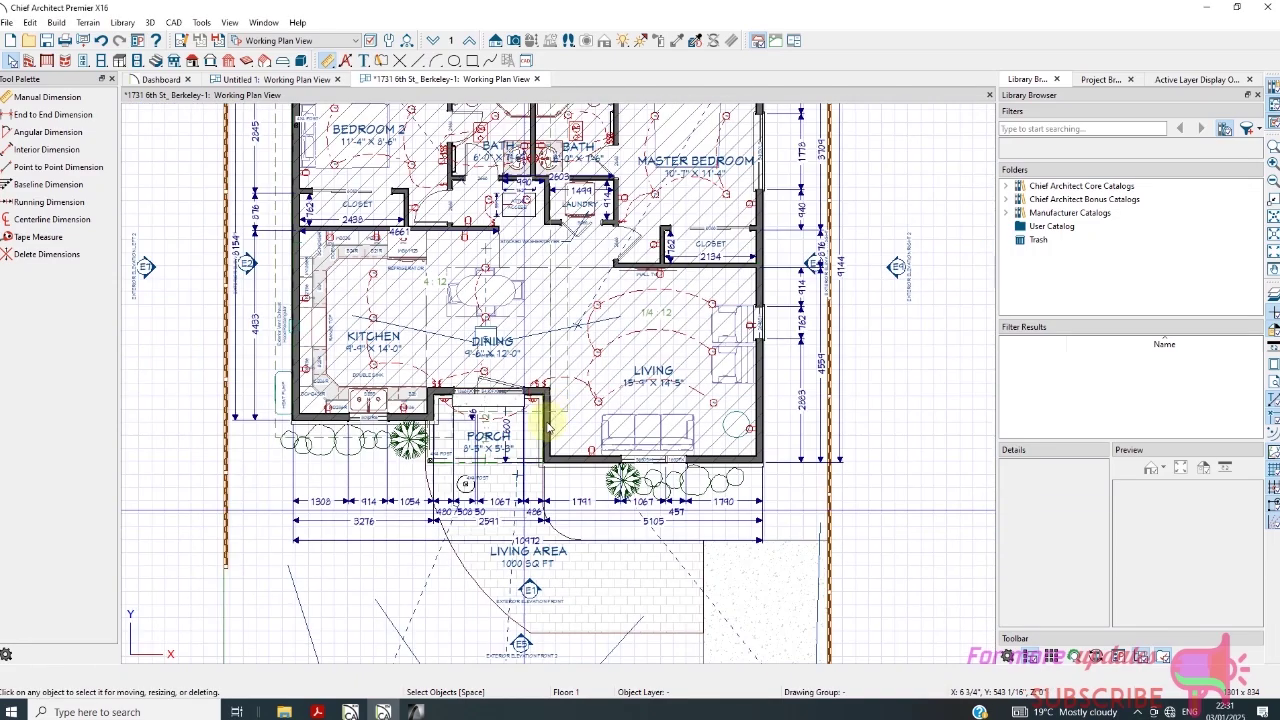
pyautogui.scroll(-2, 571, 186)
pyautogui.scroll(2, 527, 177)
pyautogui.scroll(3, 527, 177)
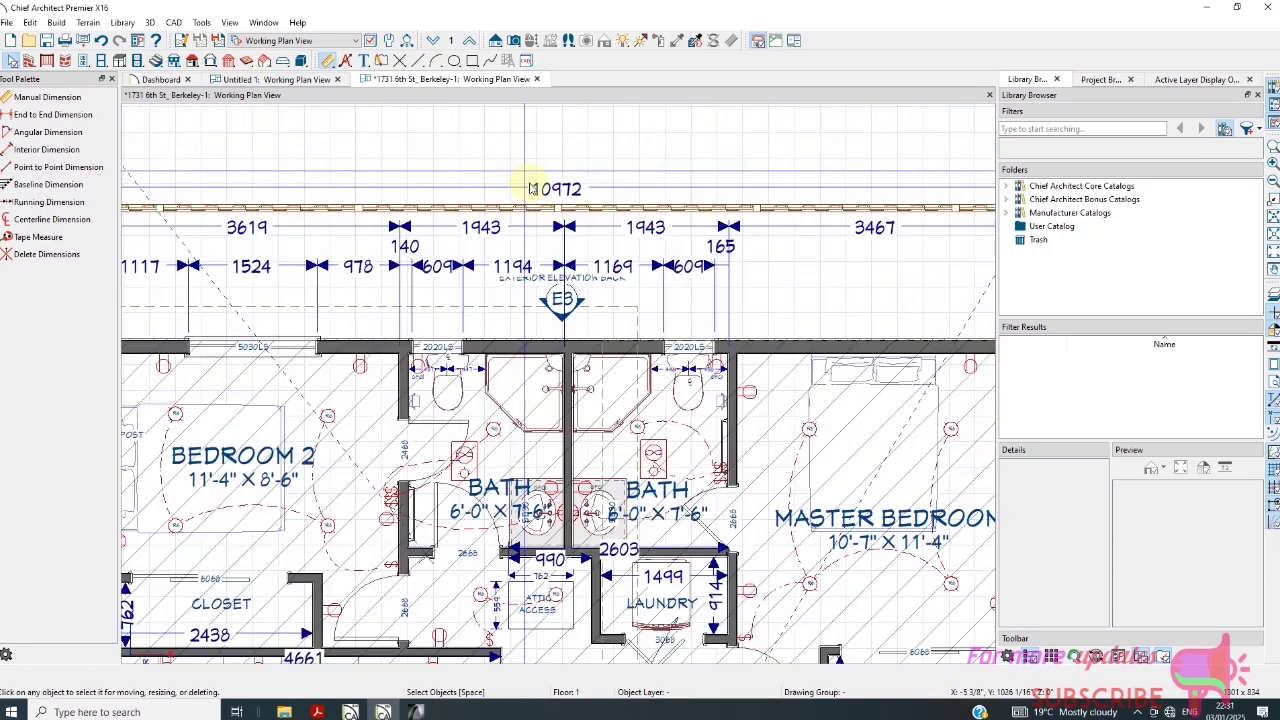
pyautogui.scroll(-2, 523, 180)
pyautogui.scroll(-2, 503, 200)
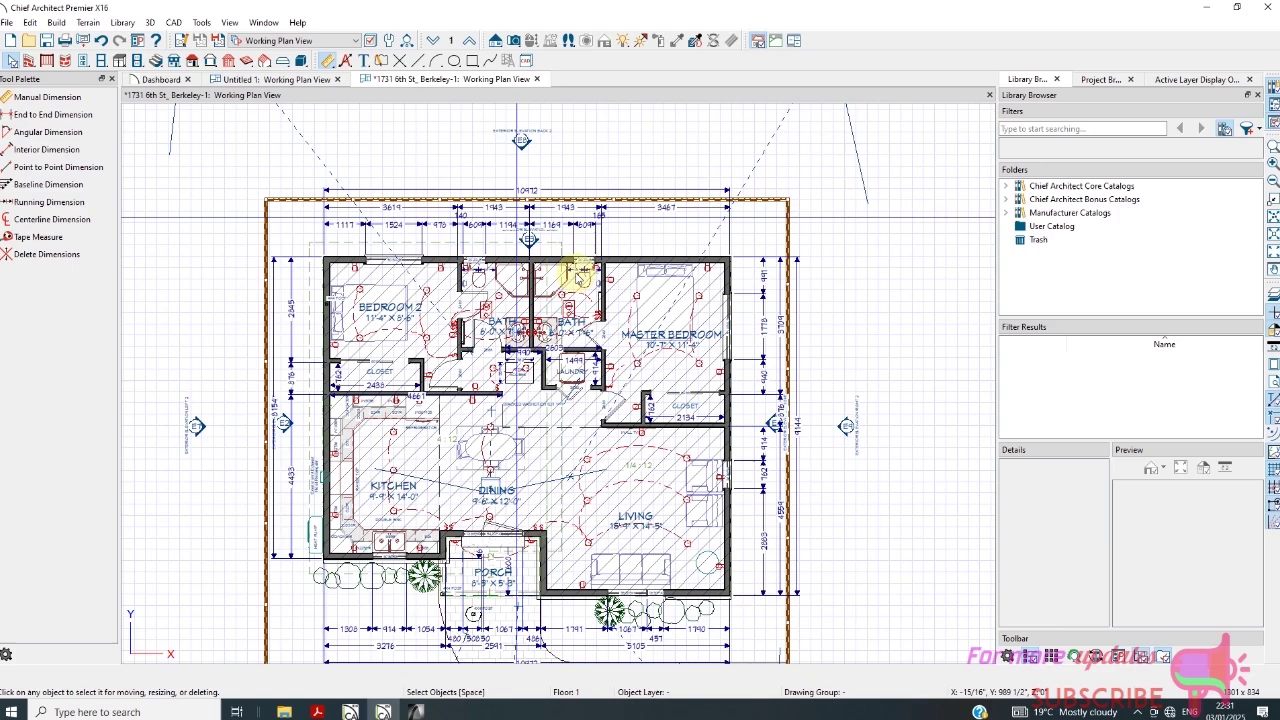
pyautogui.scroll(4, 809, 434)
pyautogui.scroll(-4, 813, 425)
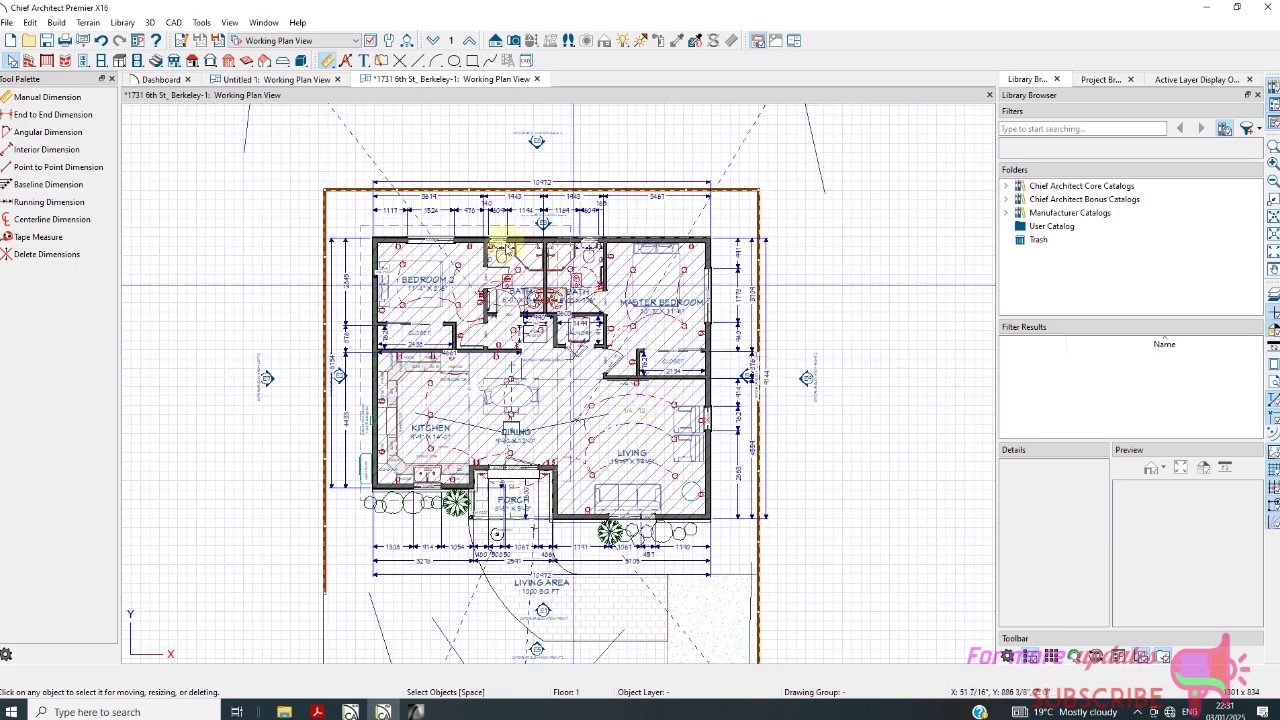
pyautogui.scroll(4, 467, 246)
pyautogui.scroll(-3, 467, 246)
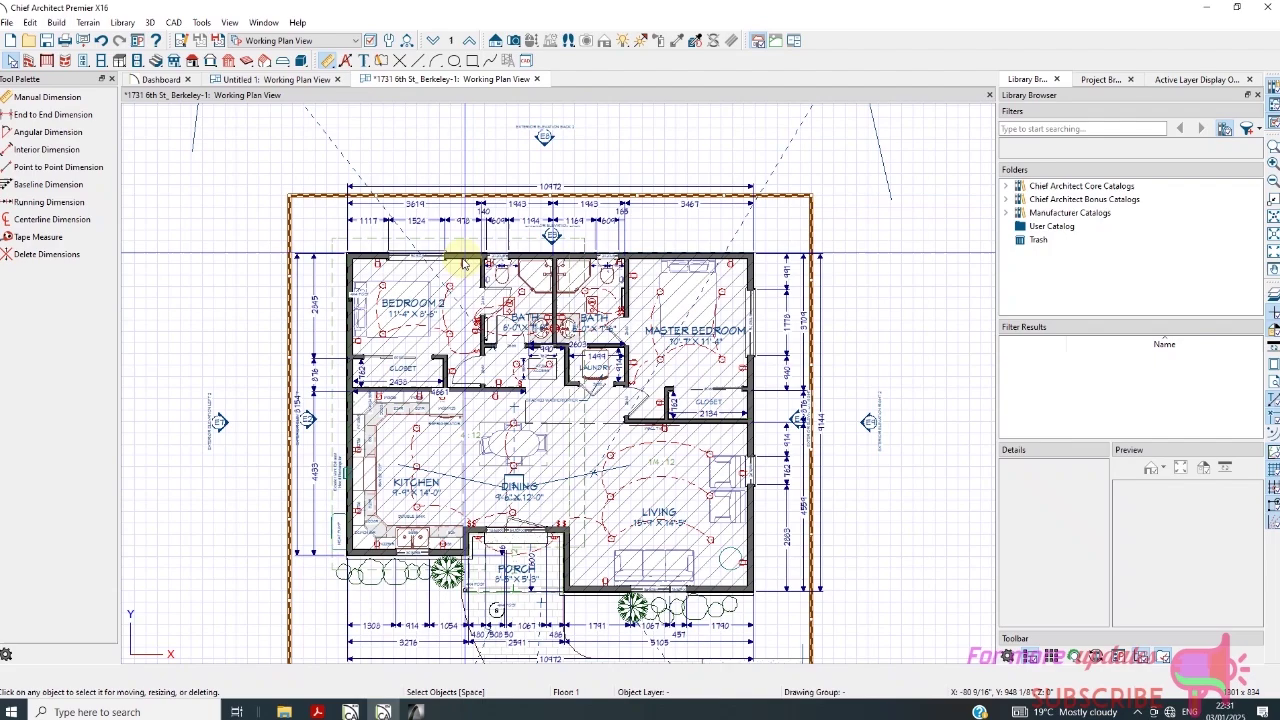
pyautogui.scroll(3, 540, 210)
pyautogui.scroll(-3, 540, 225)
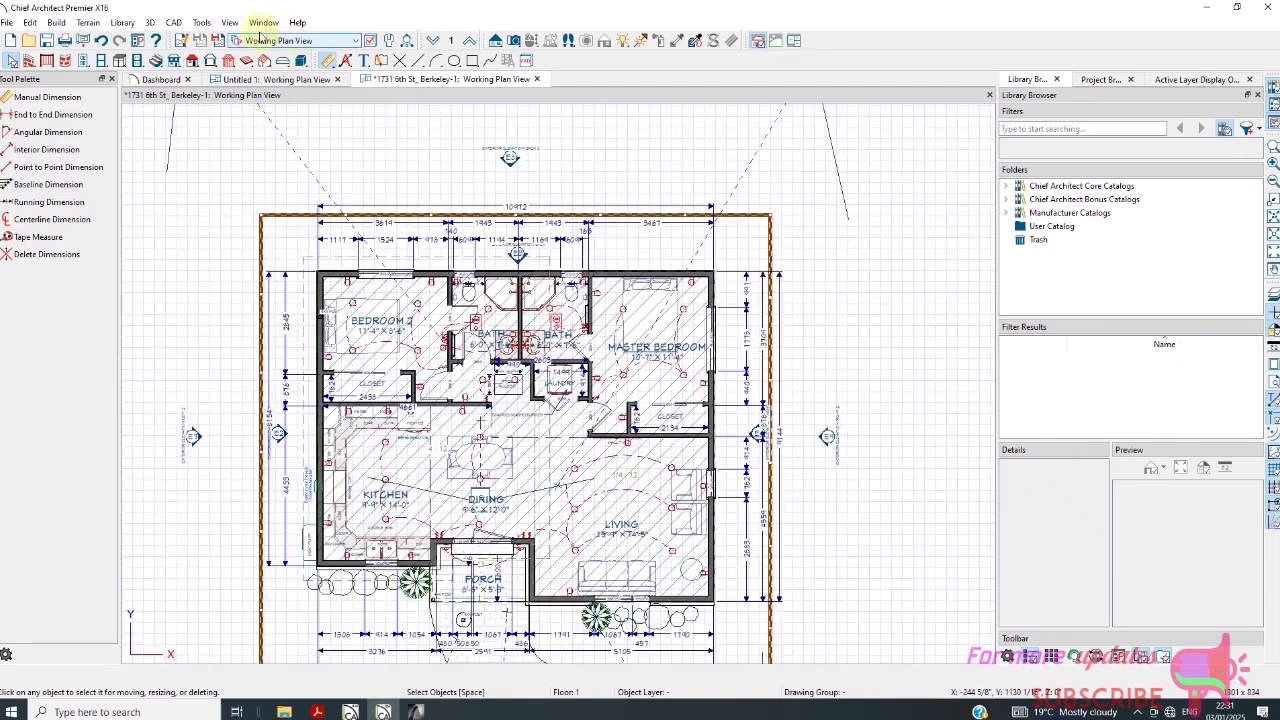
# Reopen the Plan Dimension Defaults for editing and show their secondary format settings
pyautogui.click(30, 22)
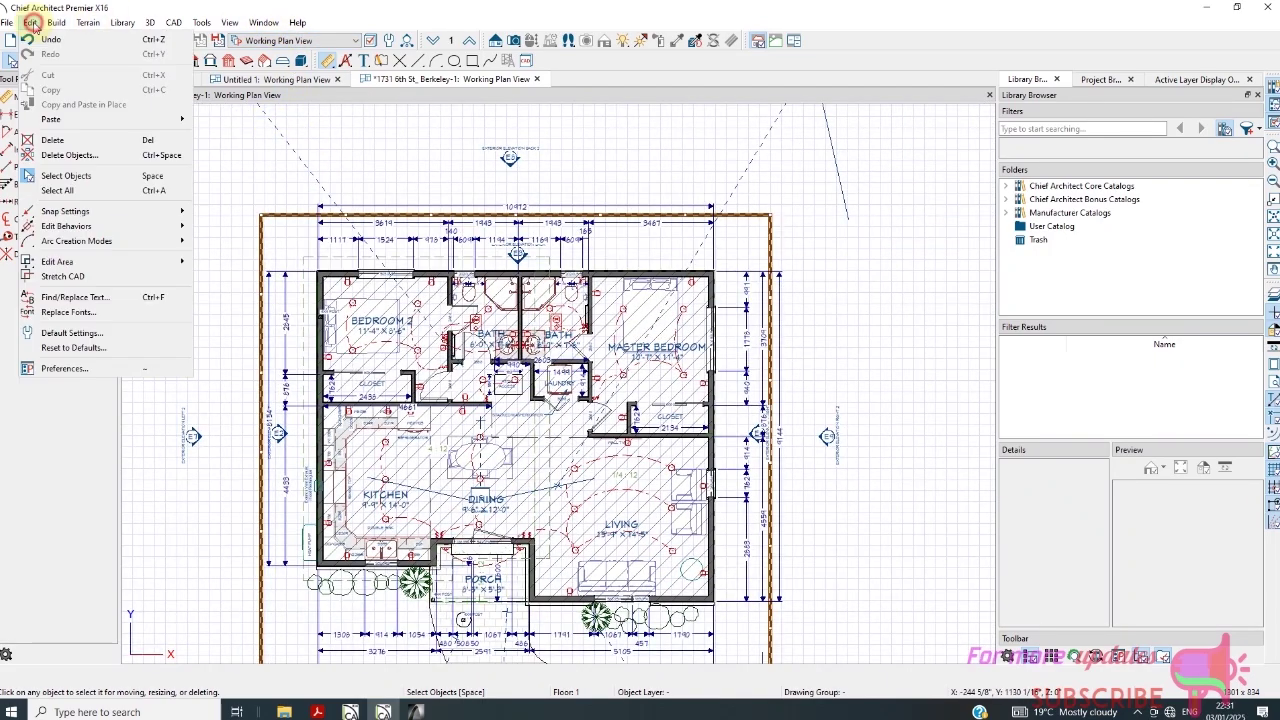
pyautogui.click(90, 333)
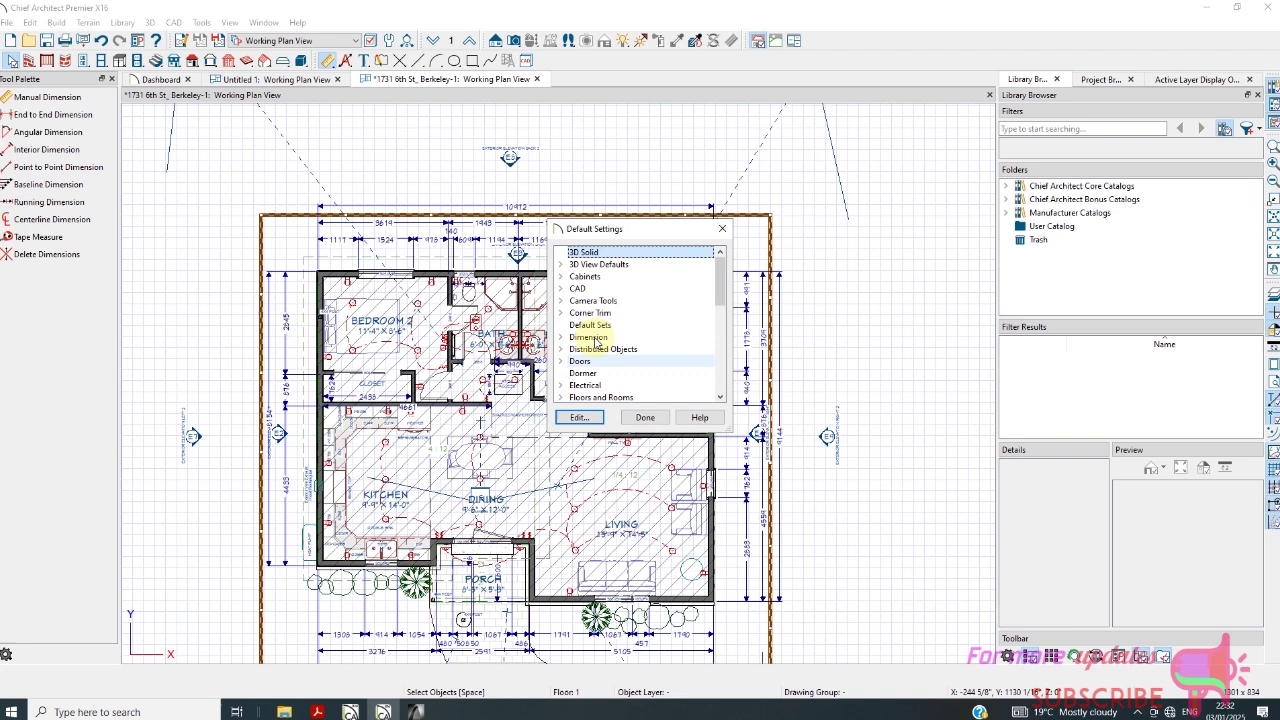
pyautogui.scroll(-1, 565, 305)
pyautogui.click(565, 301)
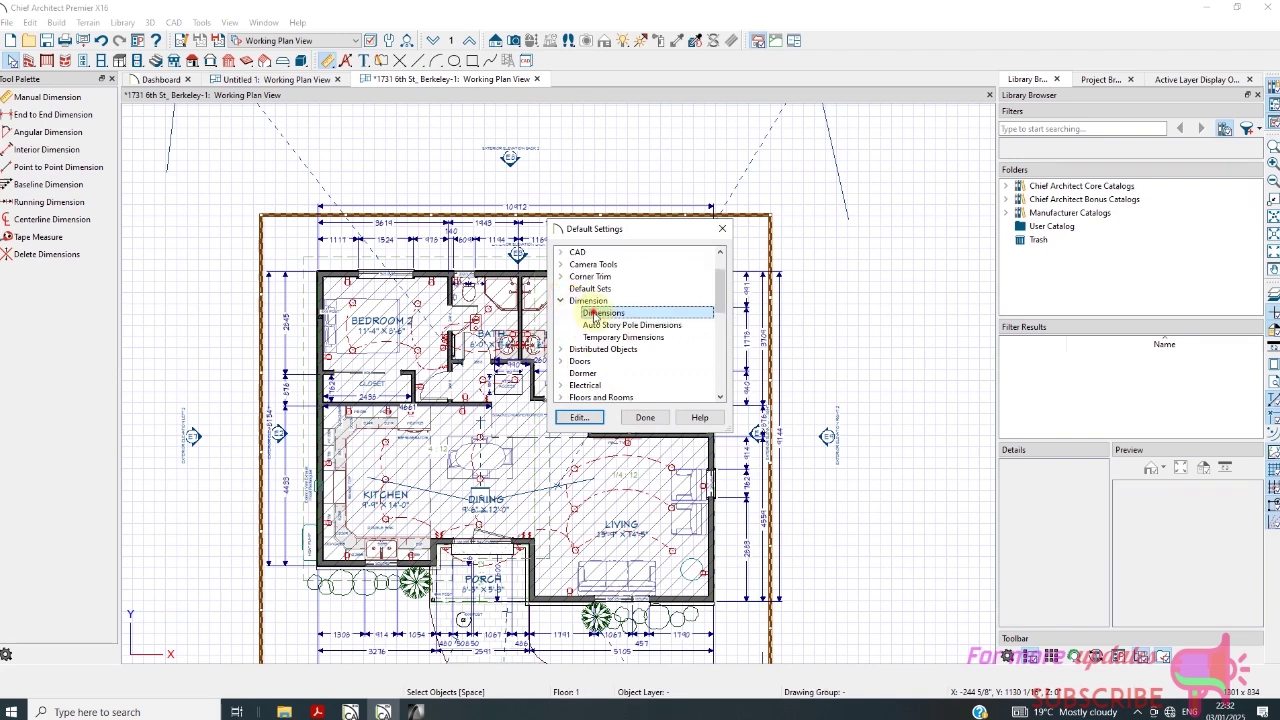
pyautogui.click(583, 416)
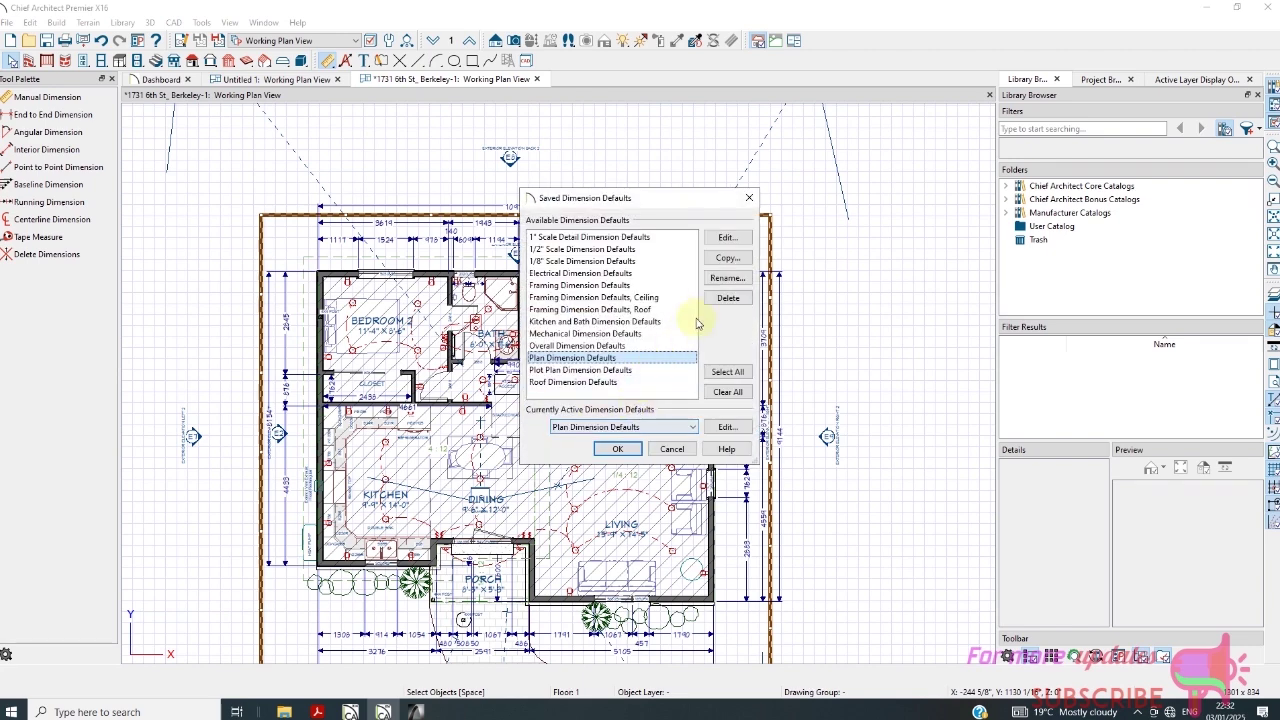
pyautogui.click(727, 237)
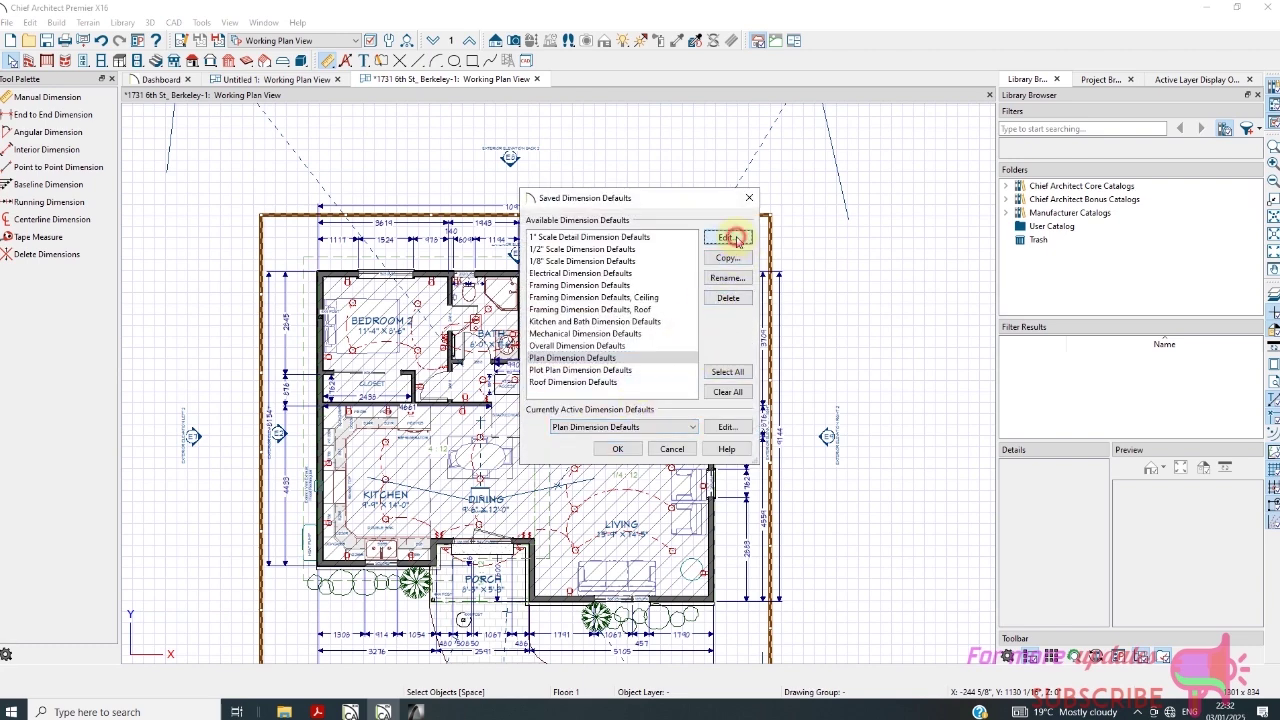
pyautogui.doubleClick(640, 359)
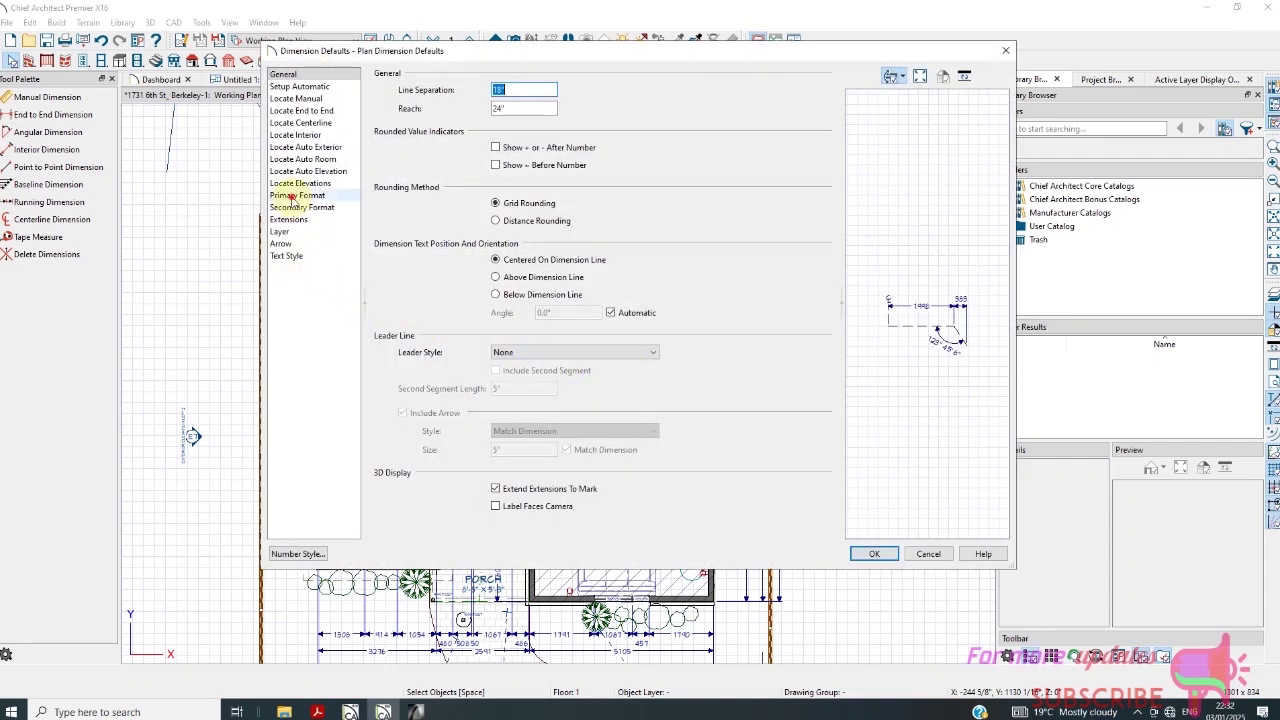
pyautogui.click(292, 195)
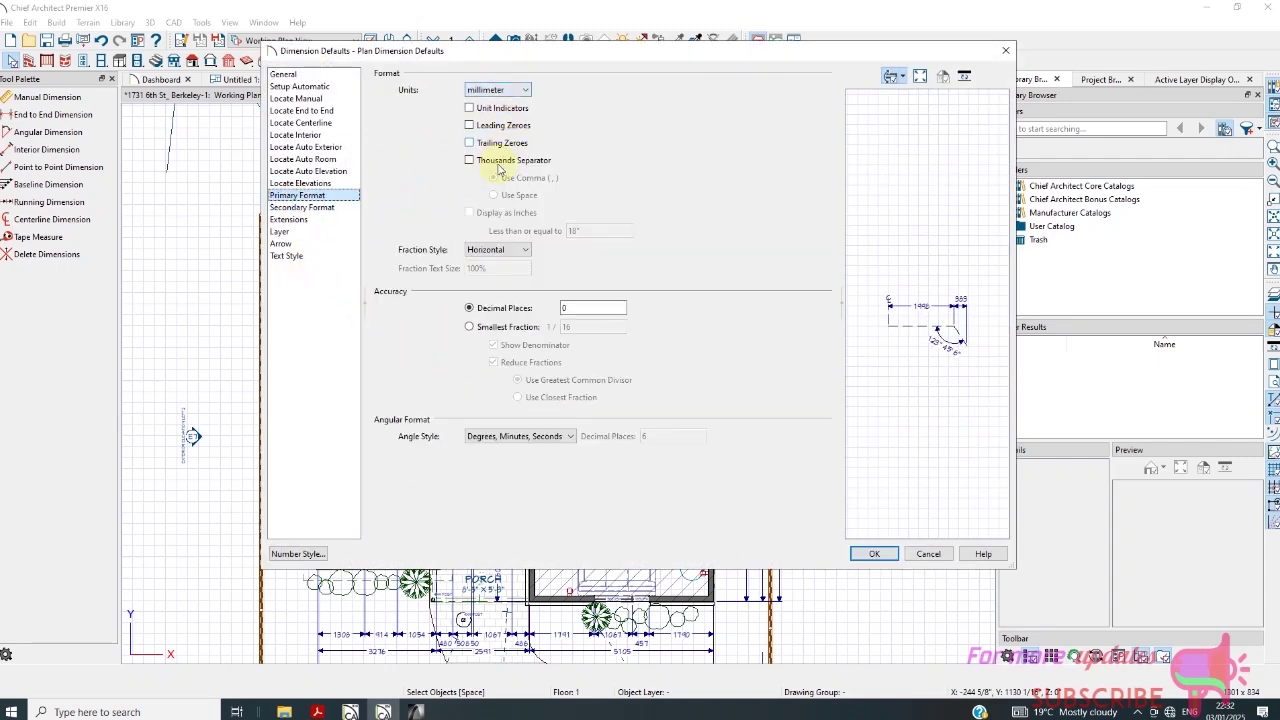
pyautogui.click(289, 208)
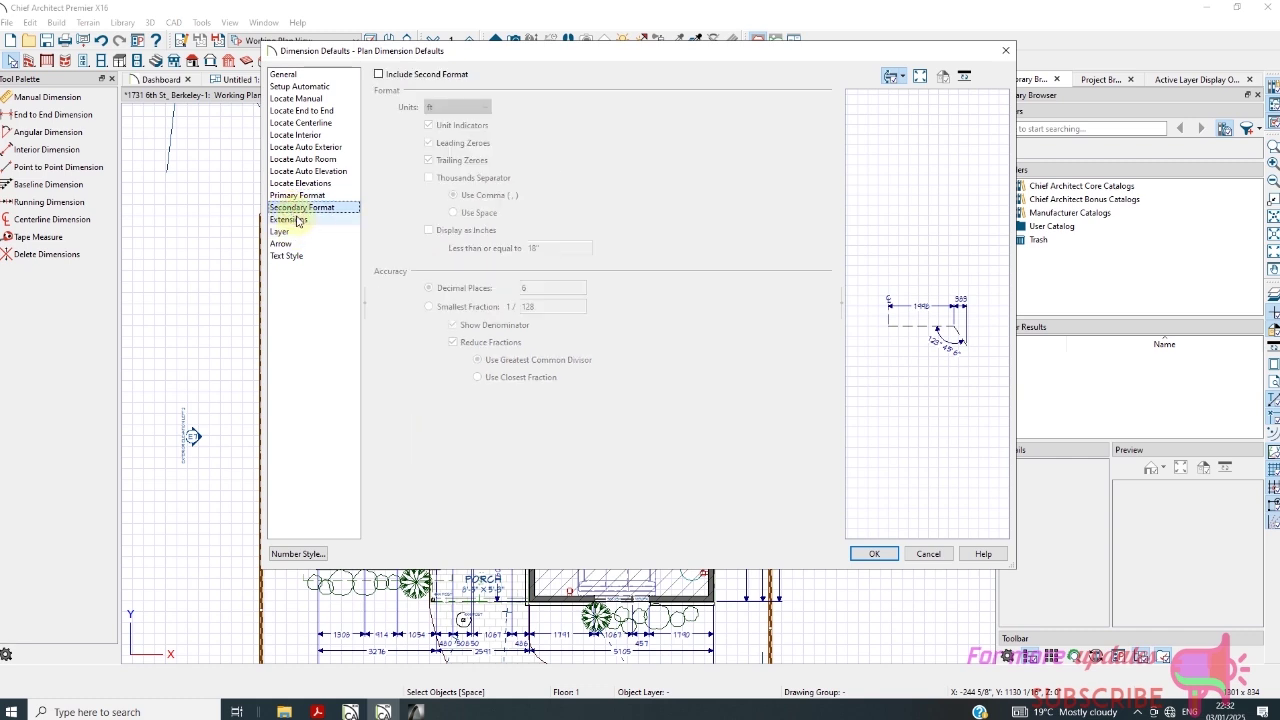
# Include a second format in the plan dimensions and set its units to feet and inches ('-")
pyautogui.click(379, 75)
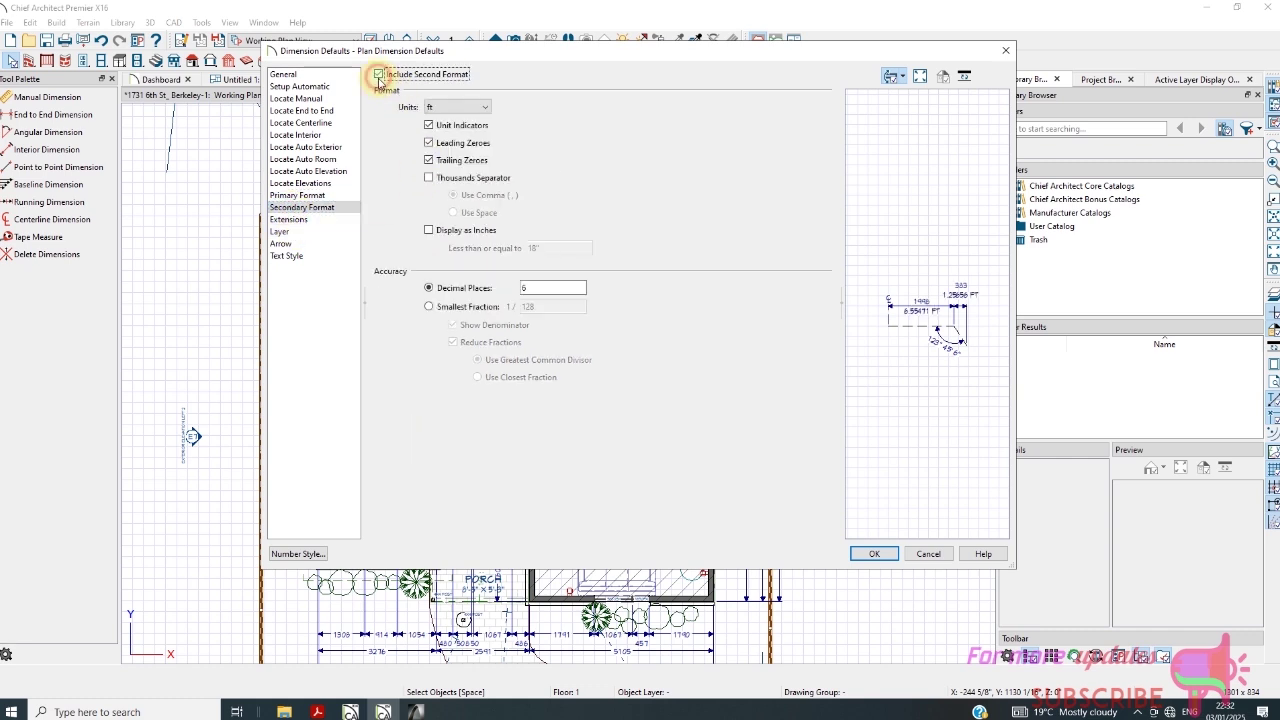
pyautogui.click(470, 107)
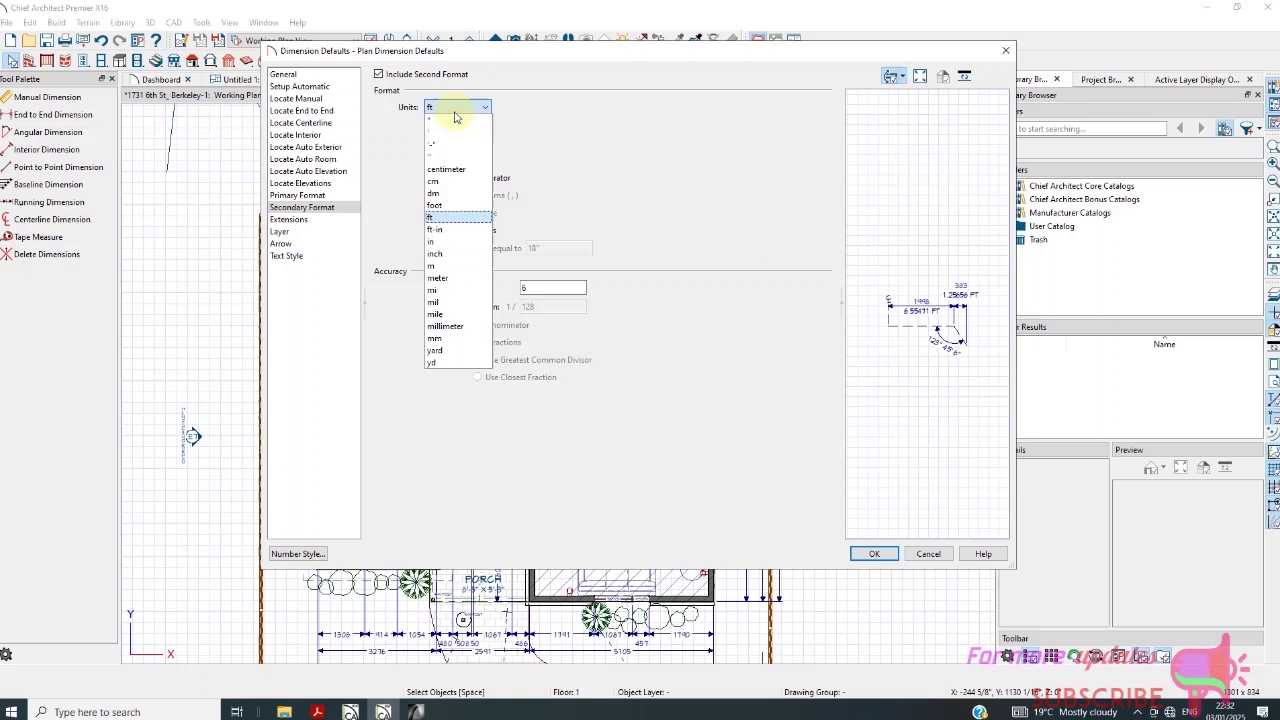
pyautogui.click(462, 178)
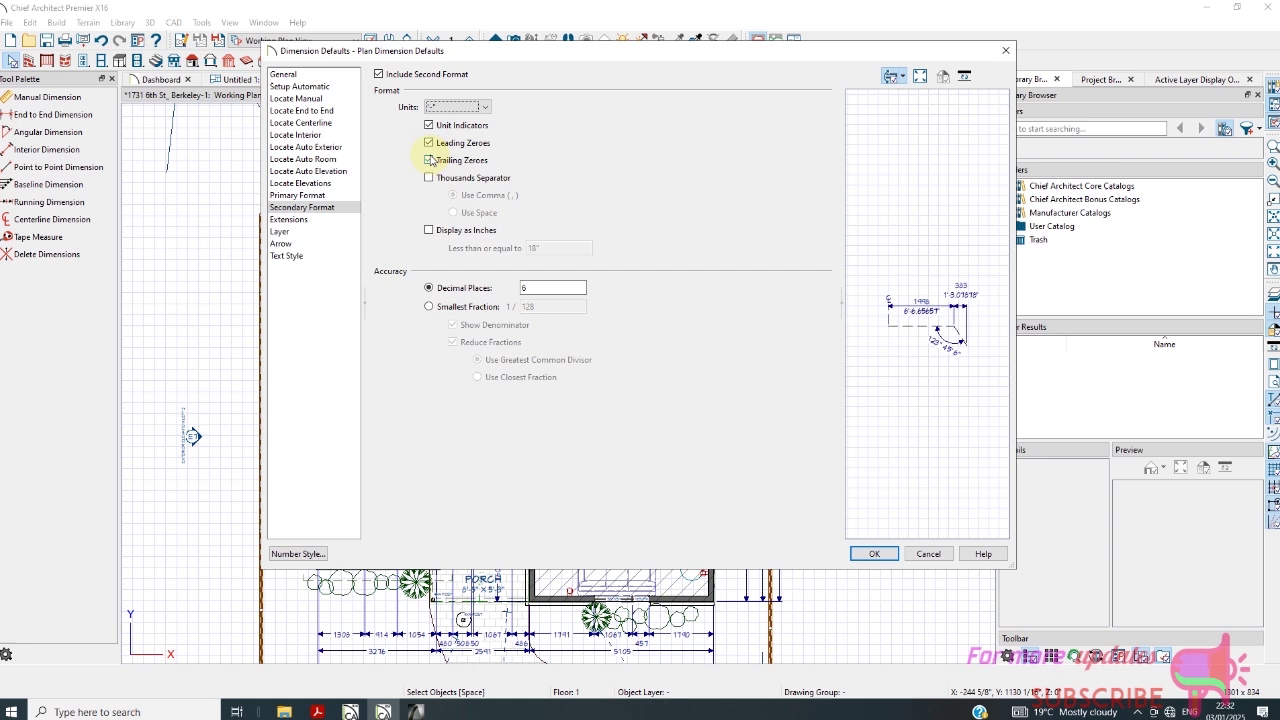
# Toggle the trailing zeroes and leading zeroes of the secondary format off and on again
pyautogui.click(430, 160)
pyautogui.click(430, 144)
pyautogui.click(430, 161)
pyautogui.click(429, 143)
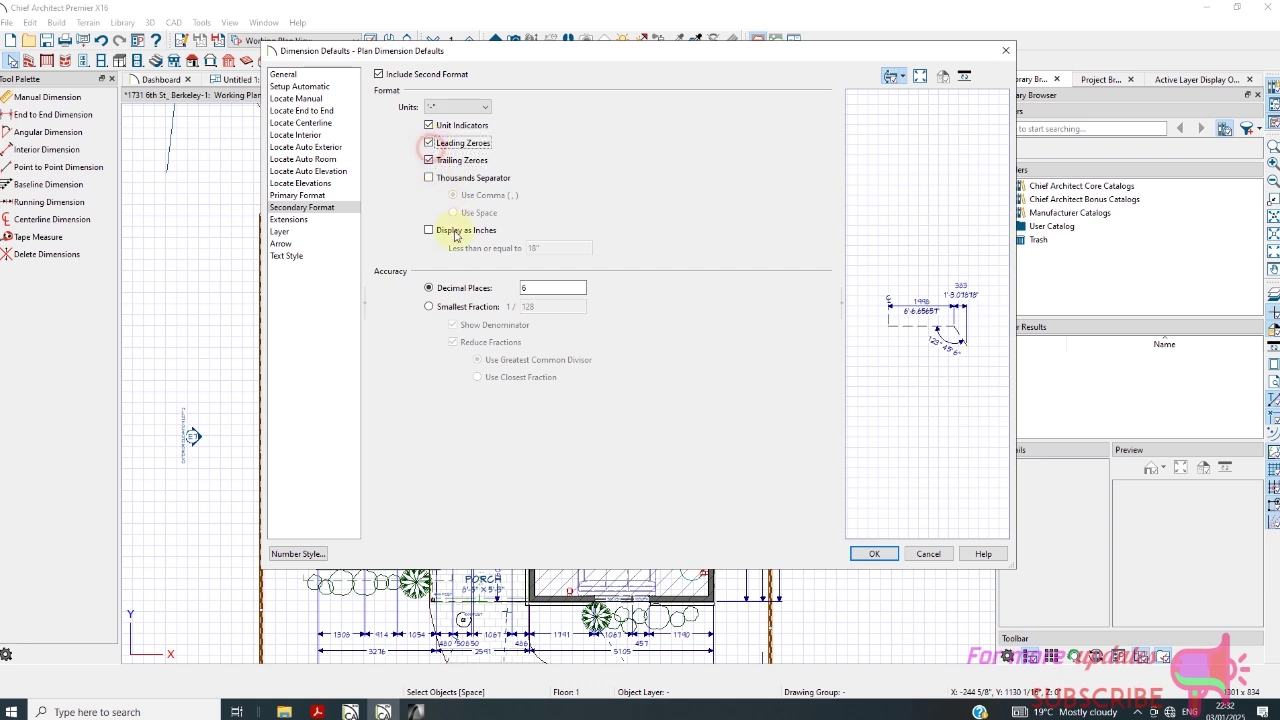
# Switch the secondary format's accuracy to a smallest fraction of 1/128, apply the defaults and check the dimensions along the back of the house
pyautogui.click(446, 306)
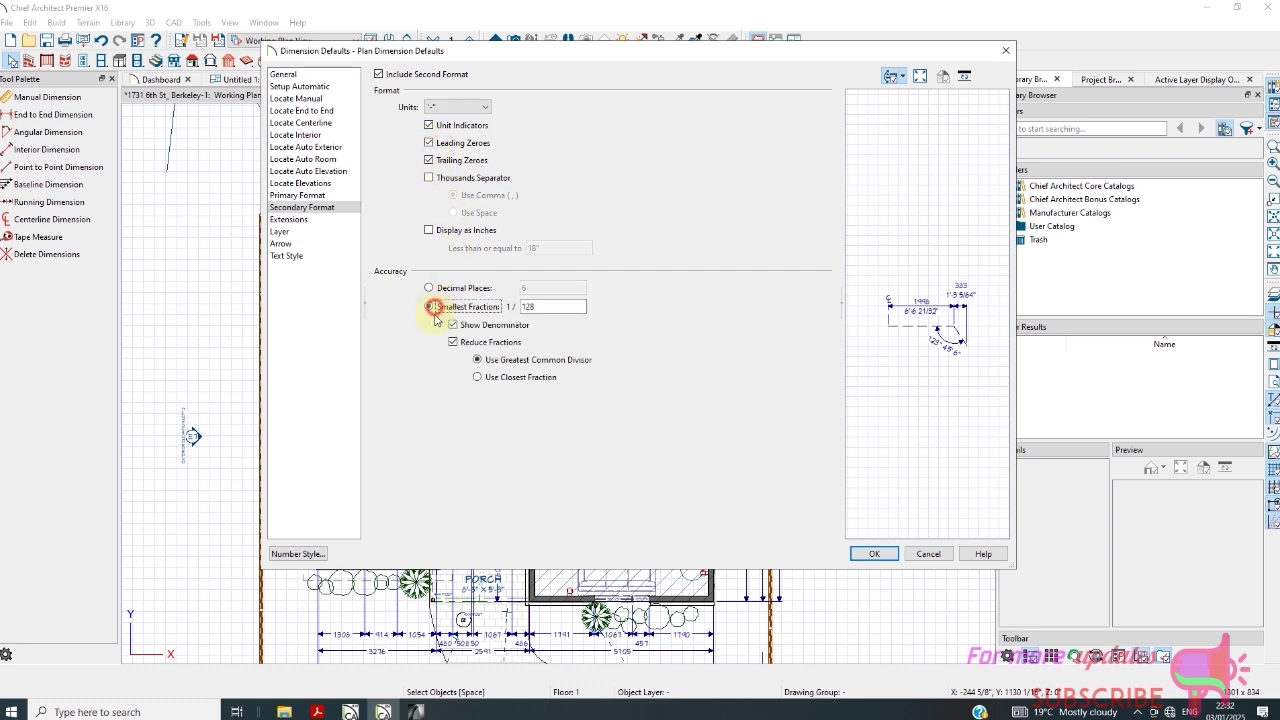
pyautogui.doubleClick(541, 307)
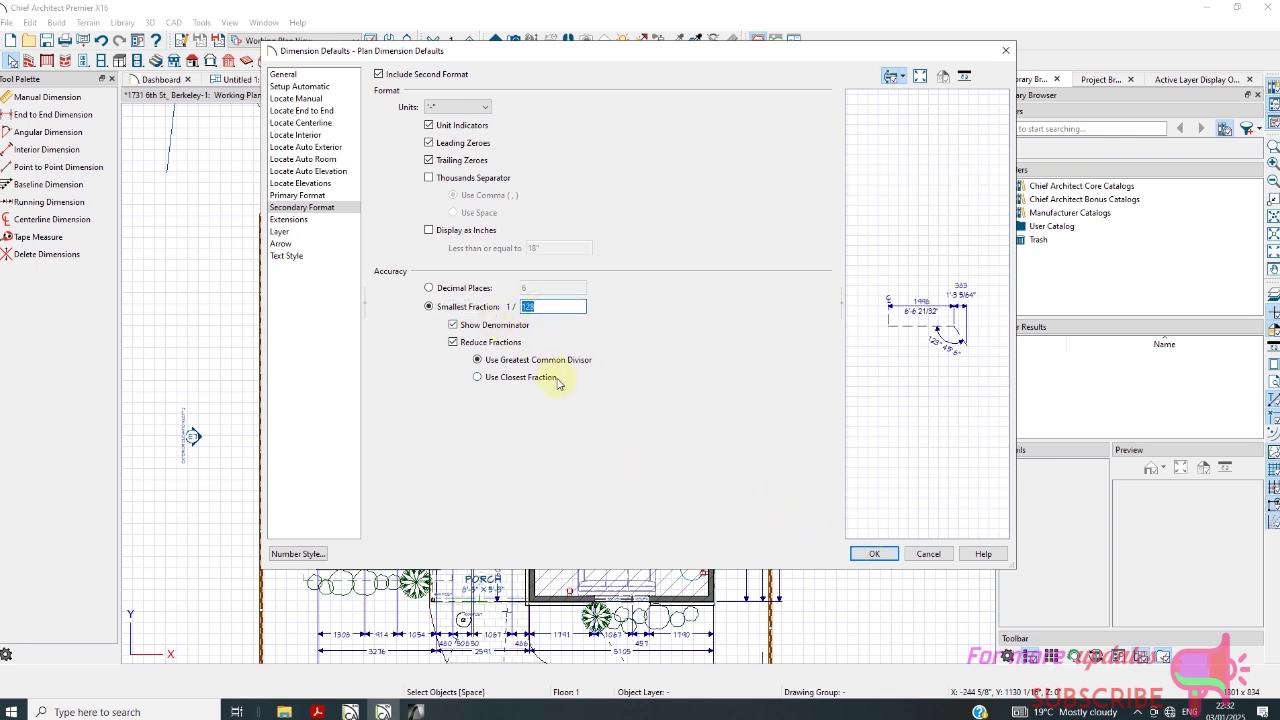
pyautogui.click(870, 555)
pyautogui.click(631, 455)
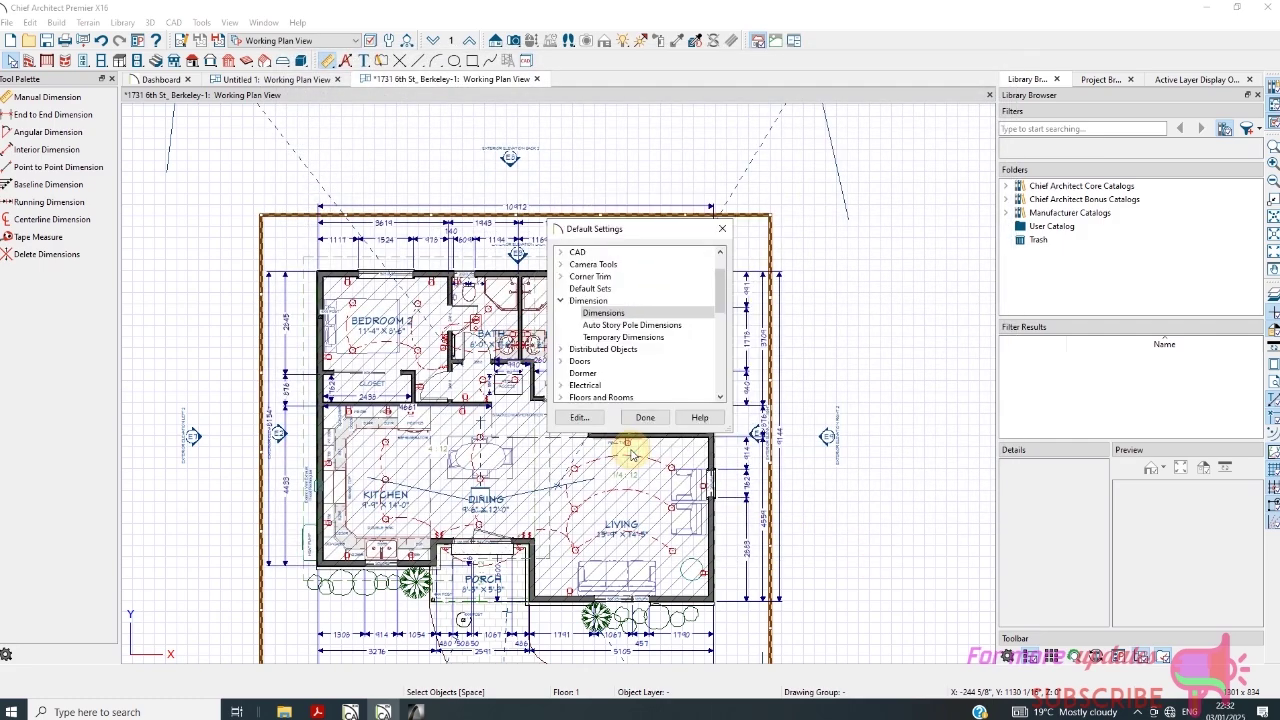
pyautogui.click(645, 420)
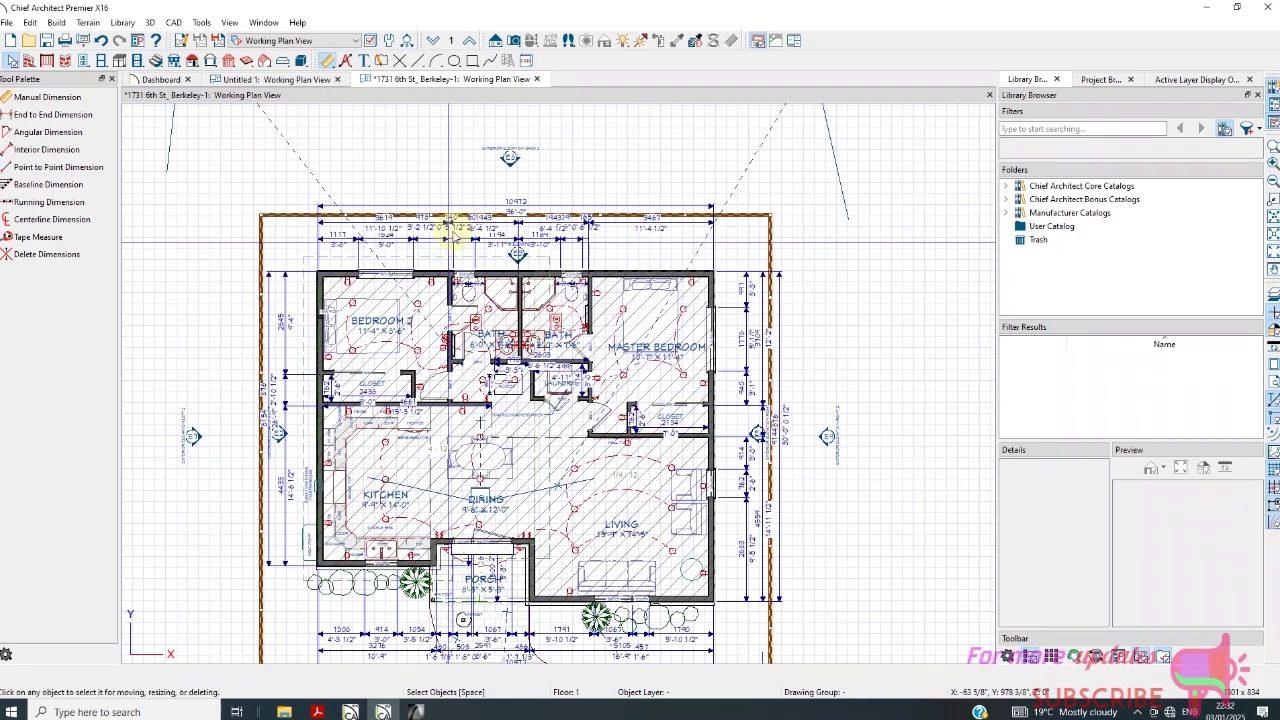
pyautogui.scroll(5, 445, 216)
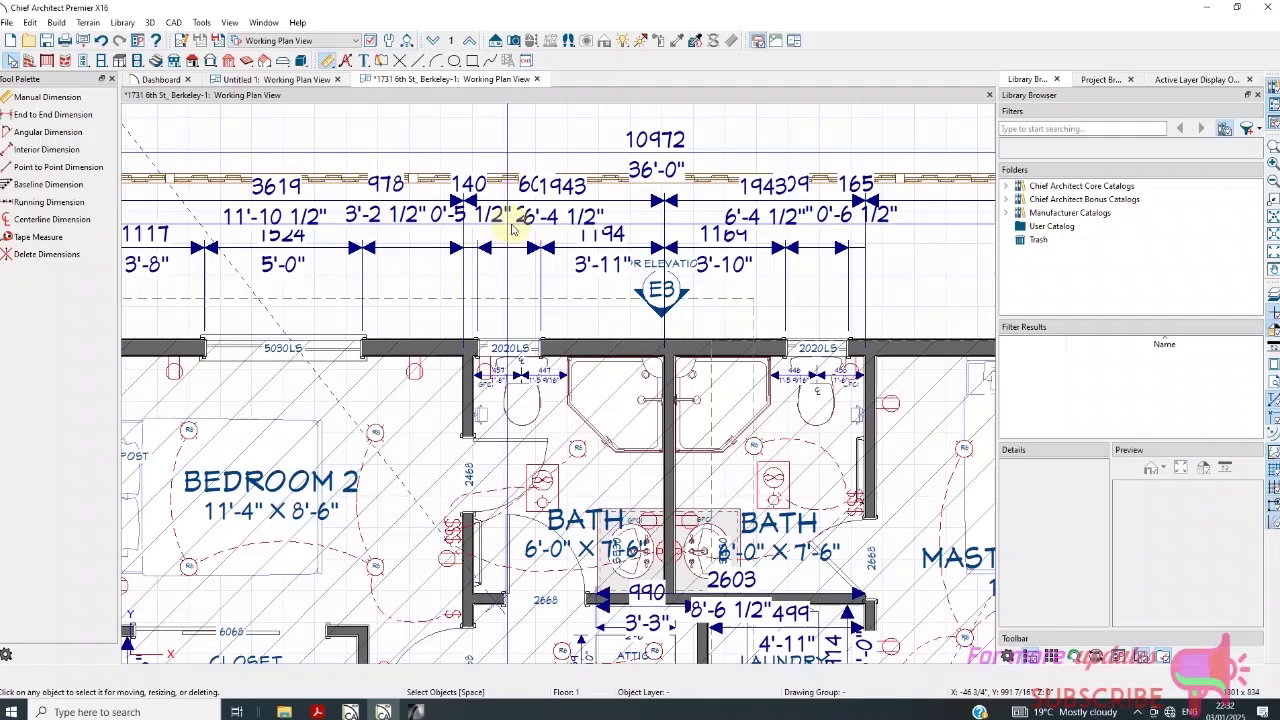
pyautogui.scroll(-3, 485, 310)
pyautogui.scroll(-1, 485, 310)
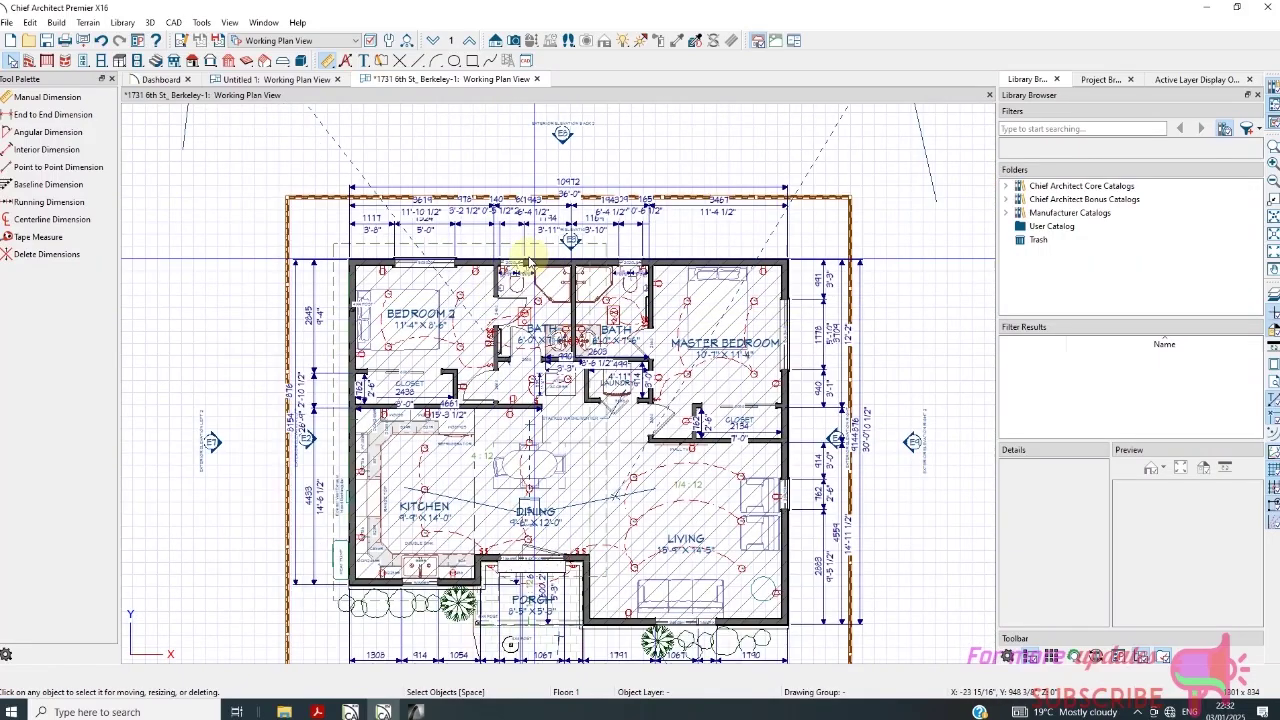
# Inspect the two-format dimensions above Bedroom 2 and reopen the Plan Dimension Defaults for editing
pyautogui.scroll(1, 529, 251)
pyautogui.scroll(3, 448, 195)
pyautogui.scroll(3, 450, 195)
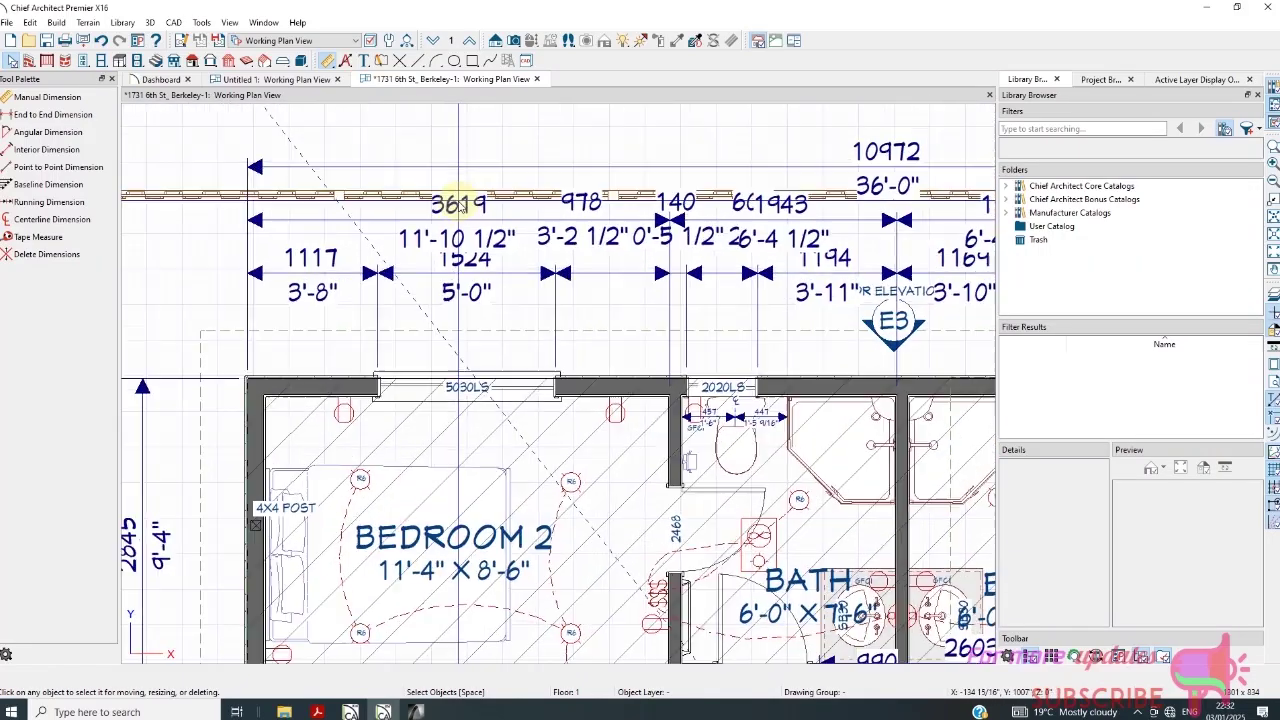
pyautogui.scroll(-1, 437, 225)
pyautogui.scroll(-5, 437, 230)
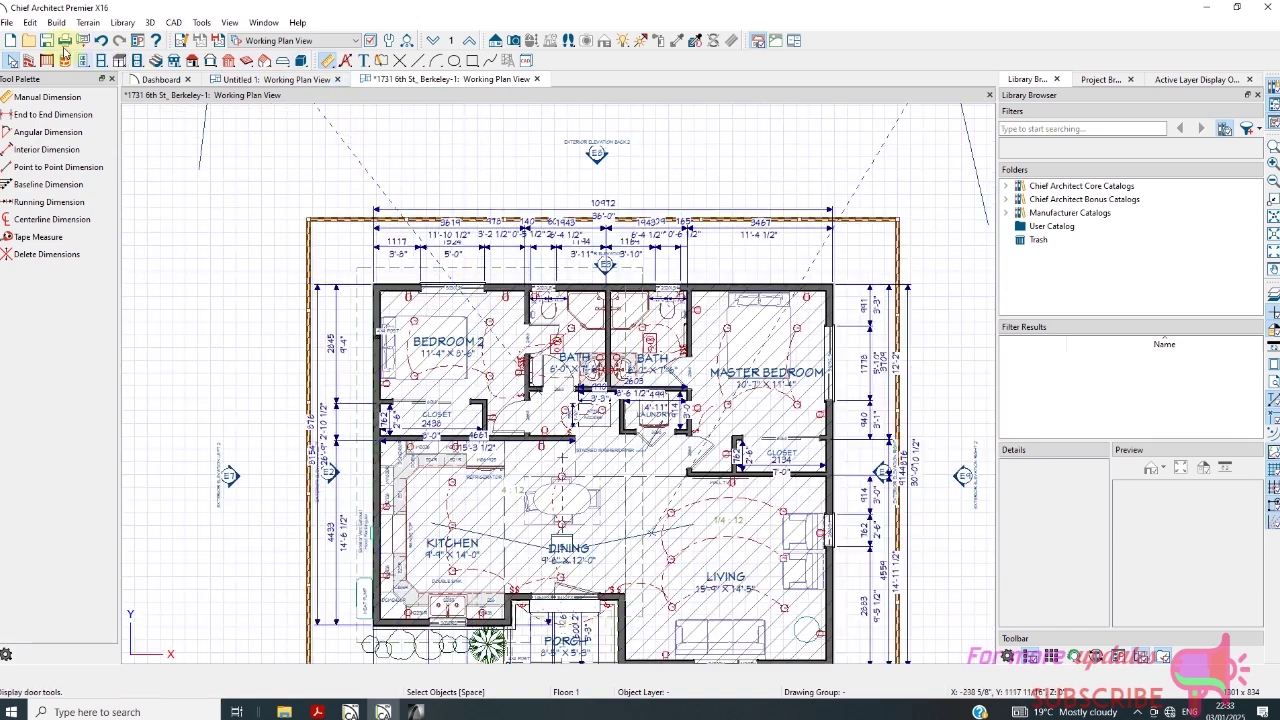
pyautogui.click(30, 22)
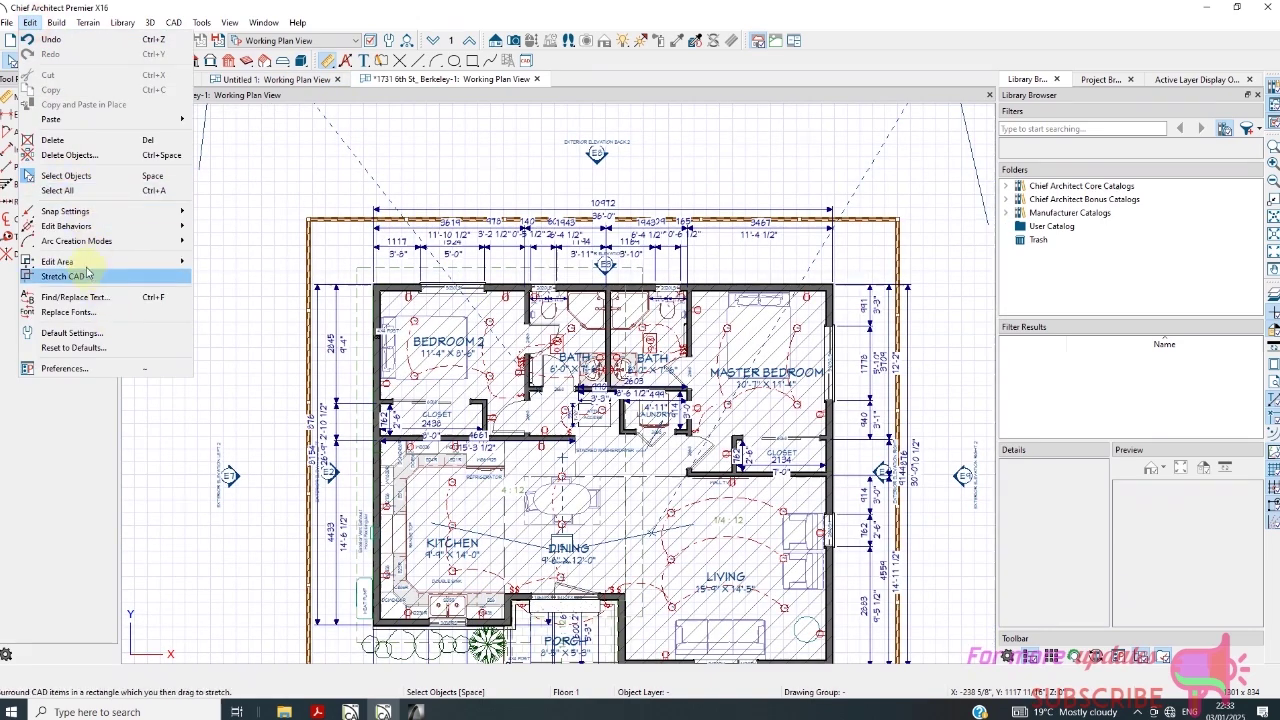
pyautogui.click(82, 334)
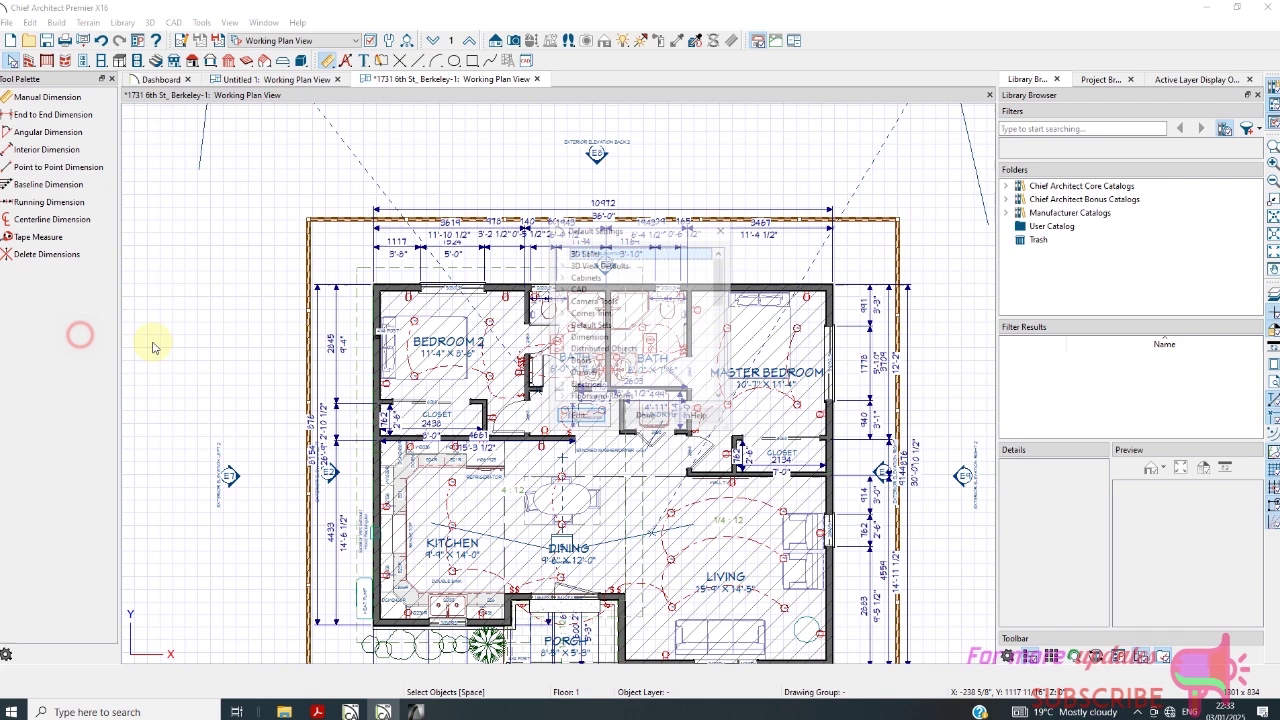
pyautogui.click(578, 337)
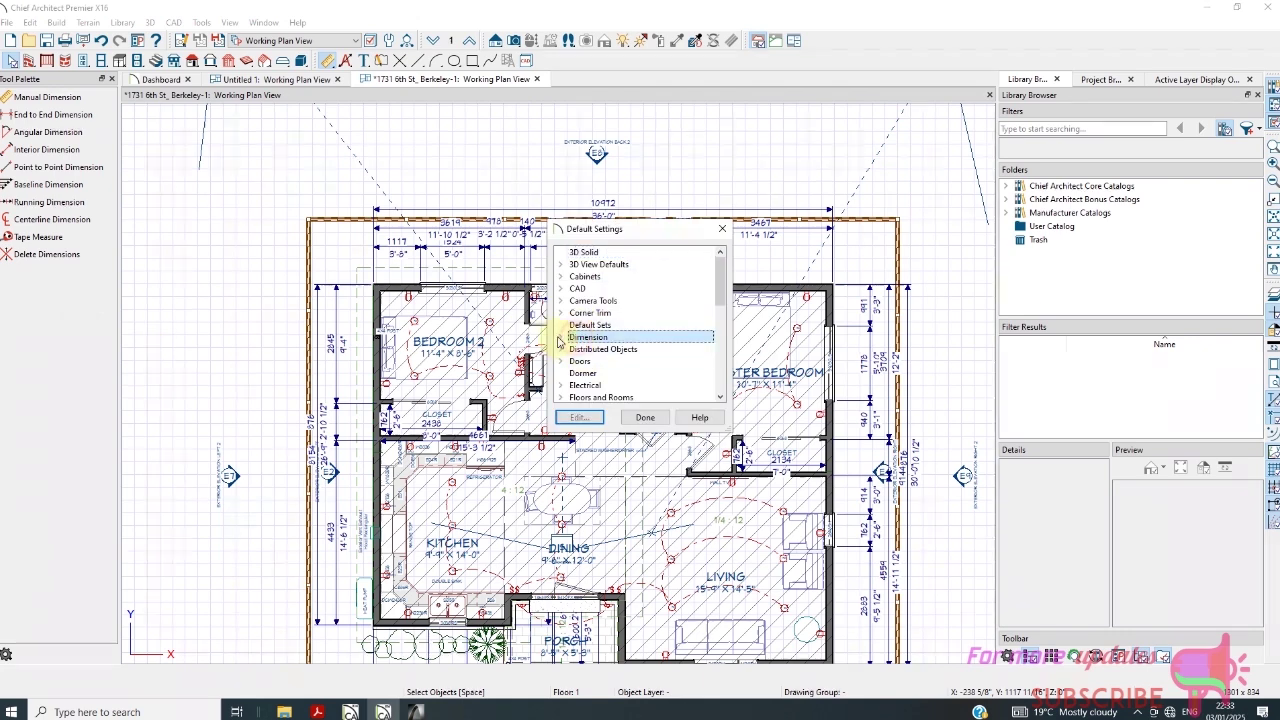
pyautogui.click(561, 337)
pyautogui.click(603, 349)
pyautogui.click(583, 418)
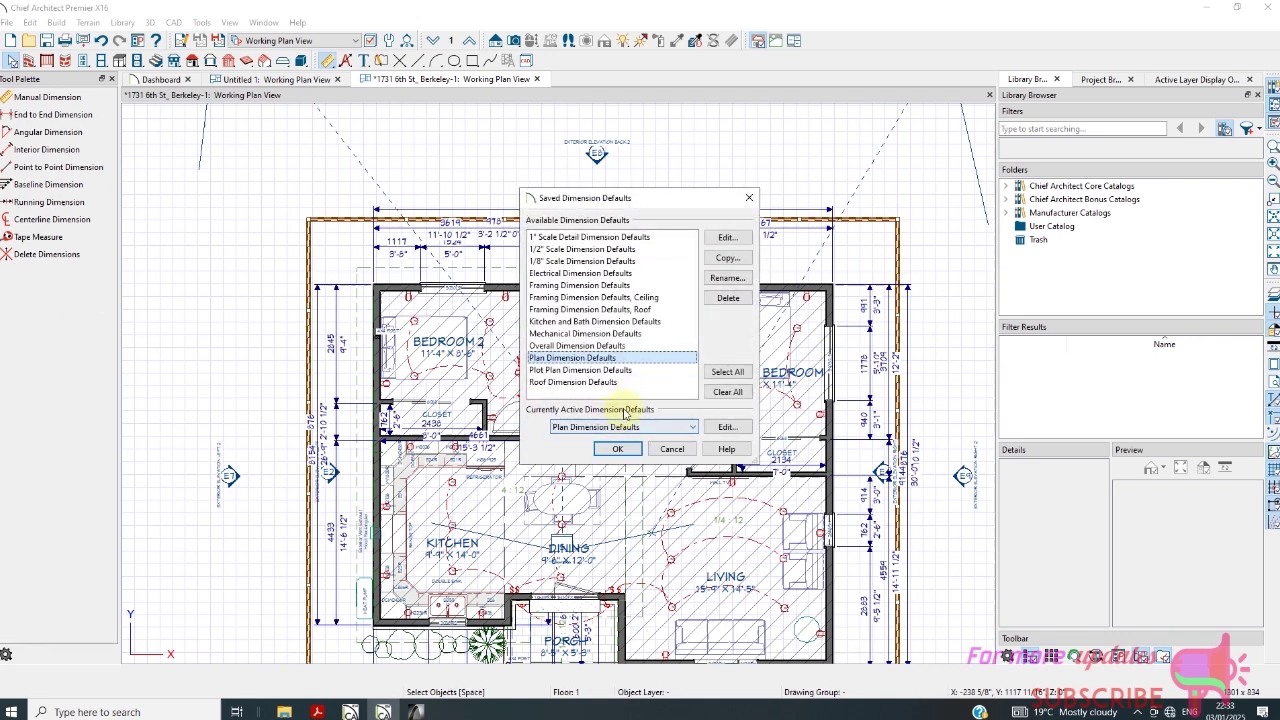
pyautogui.click(726, 237)
pyautogui.click(710, 428)
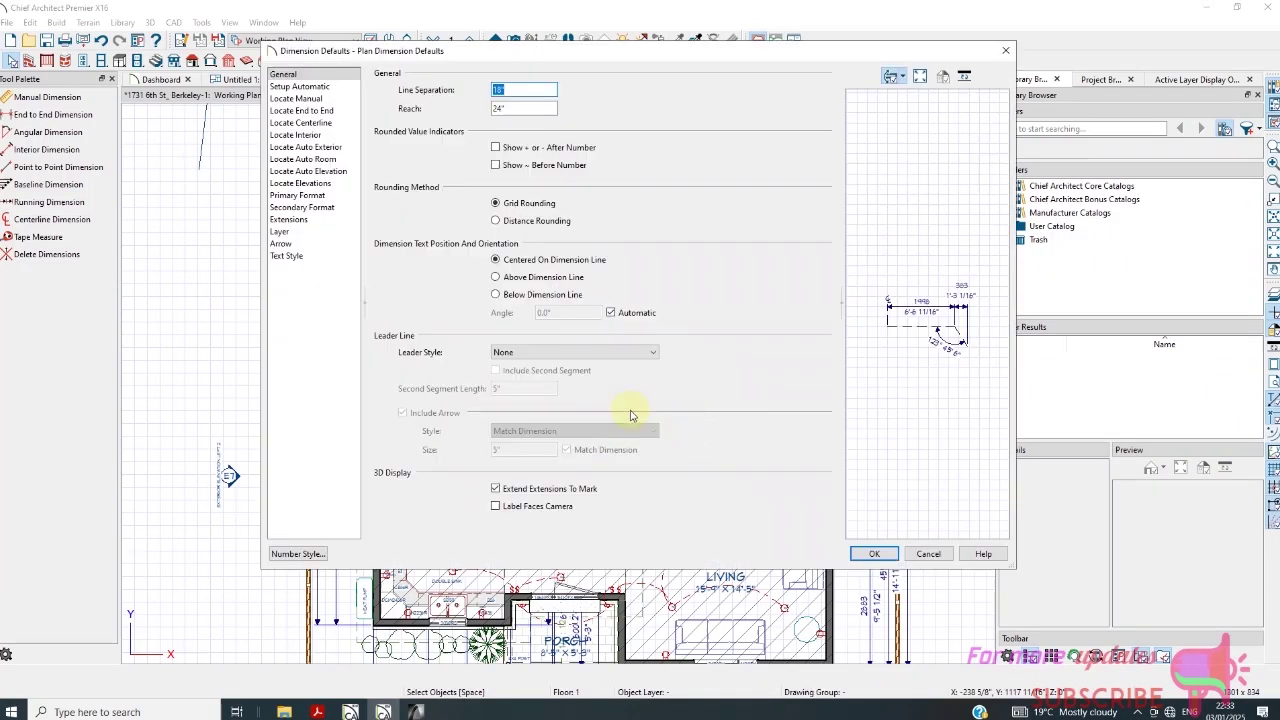
# Exclude the second format from the plan dimensions and set the primary format's units to m
pyautogui.click(310, 208)
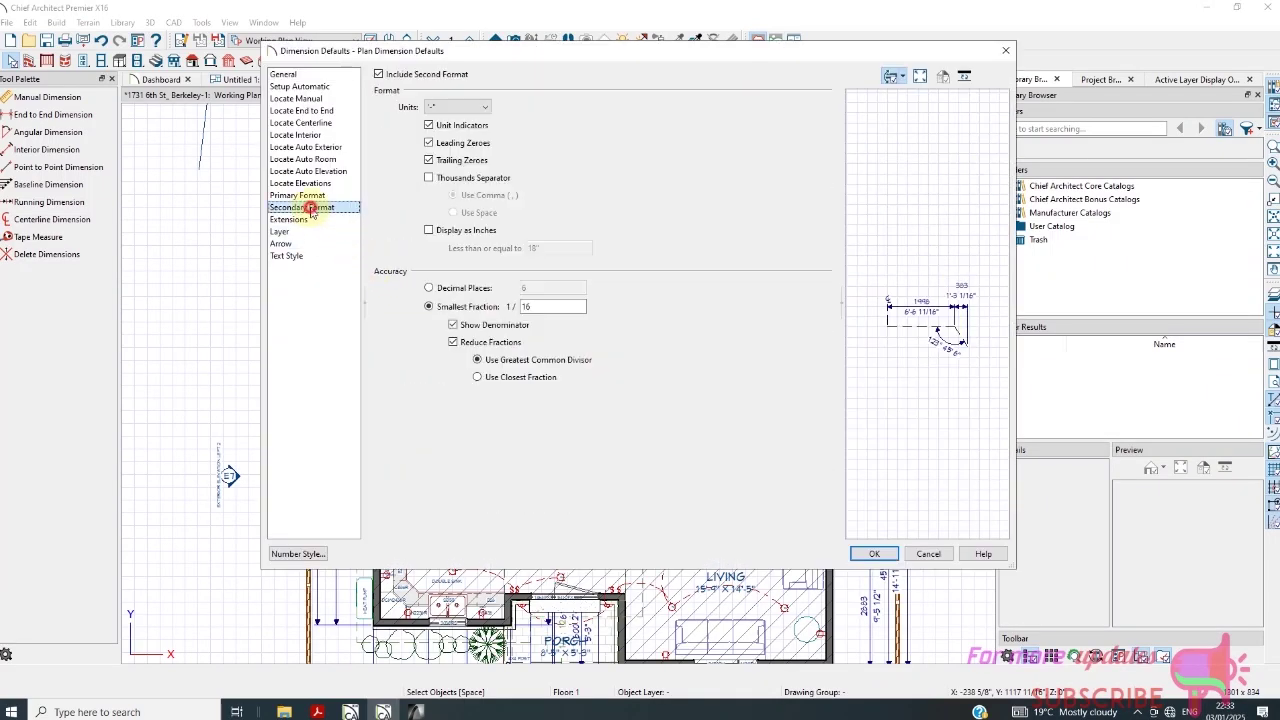
pyautogui.click(380, 75)
pyautogui.click(298, 195)
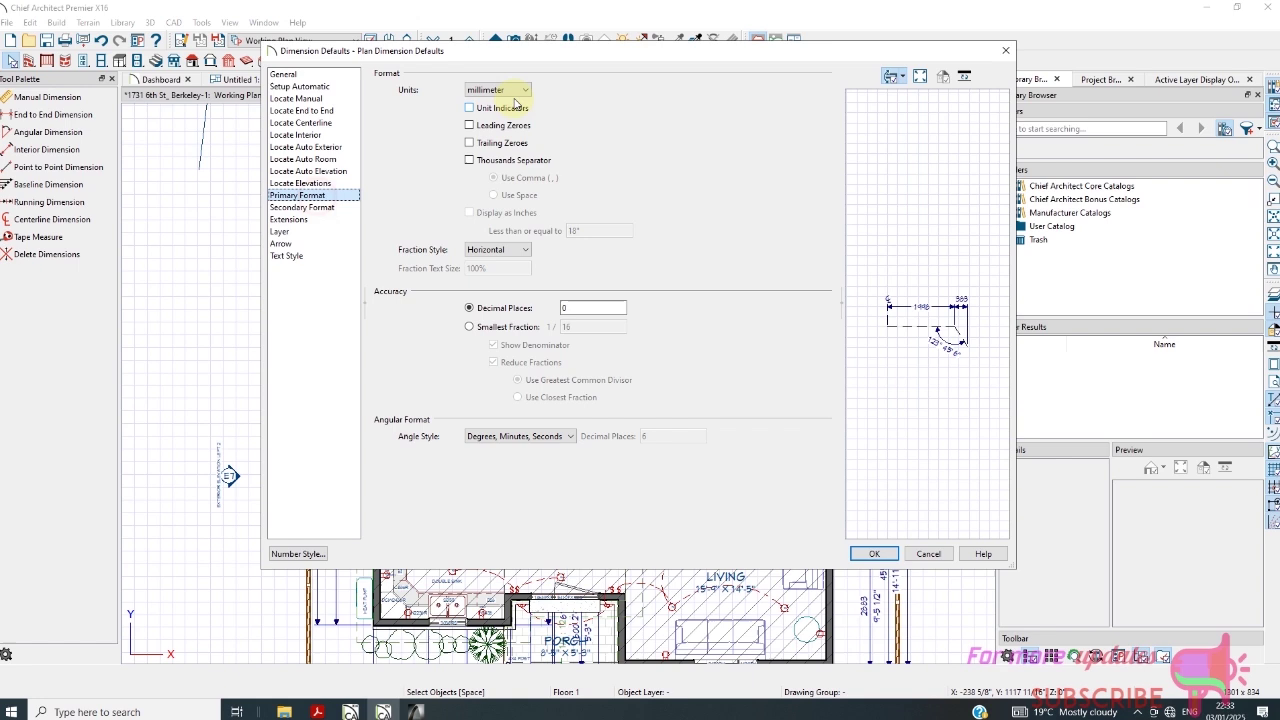
pyautogui.click(512, 89)
pyautogui.click(503, 172)
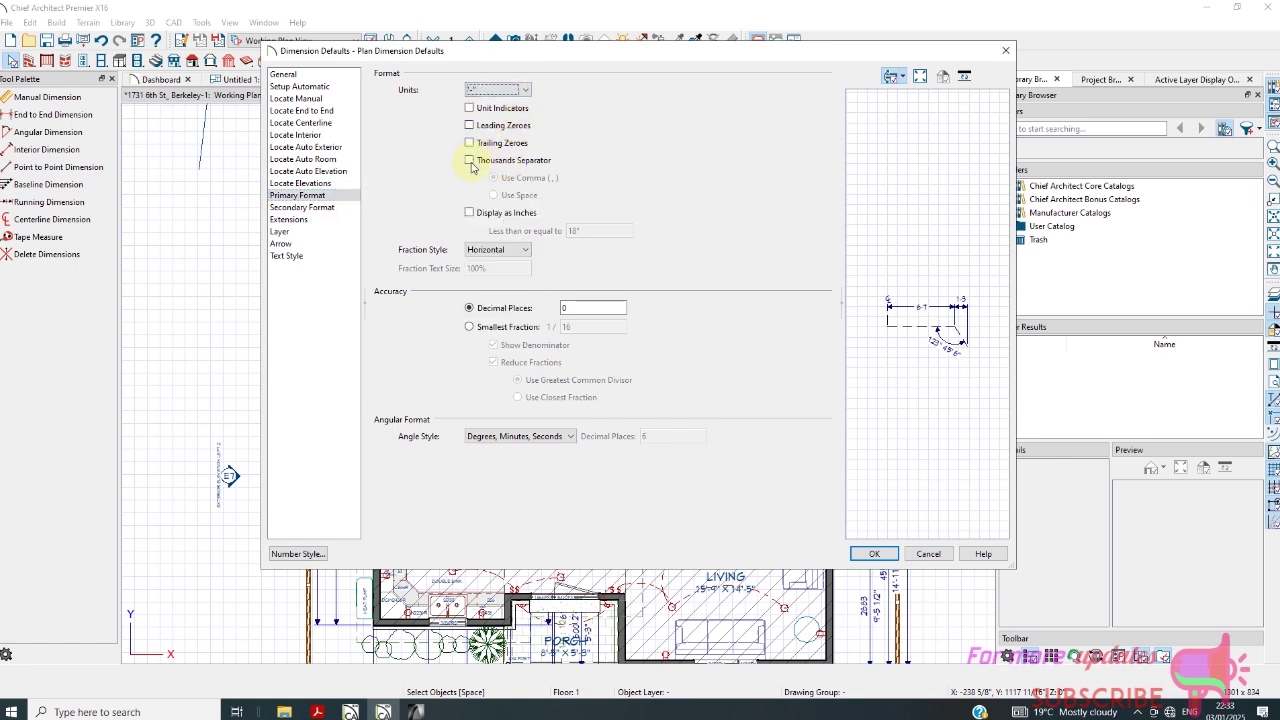
pyautogui.click(523, 88)
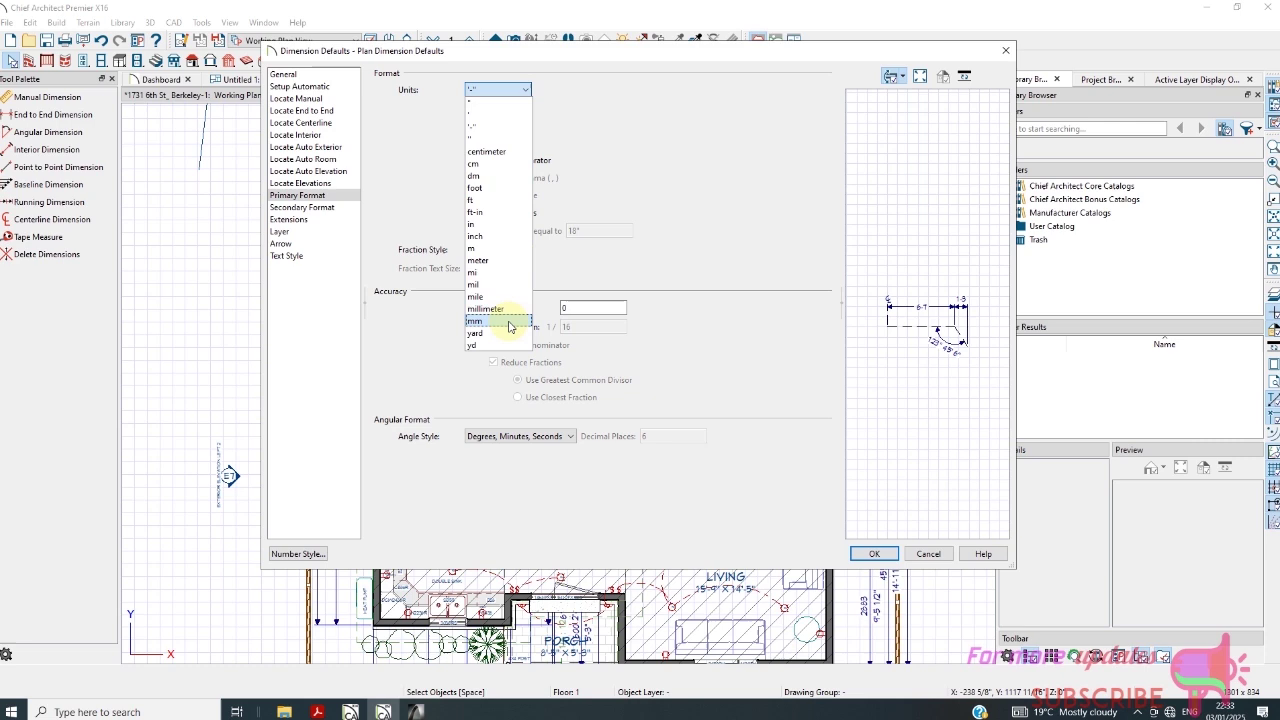
pyautogui.click(500, 248)
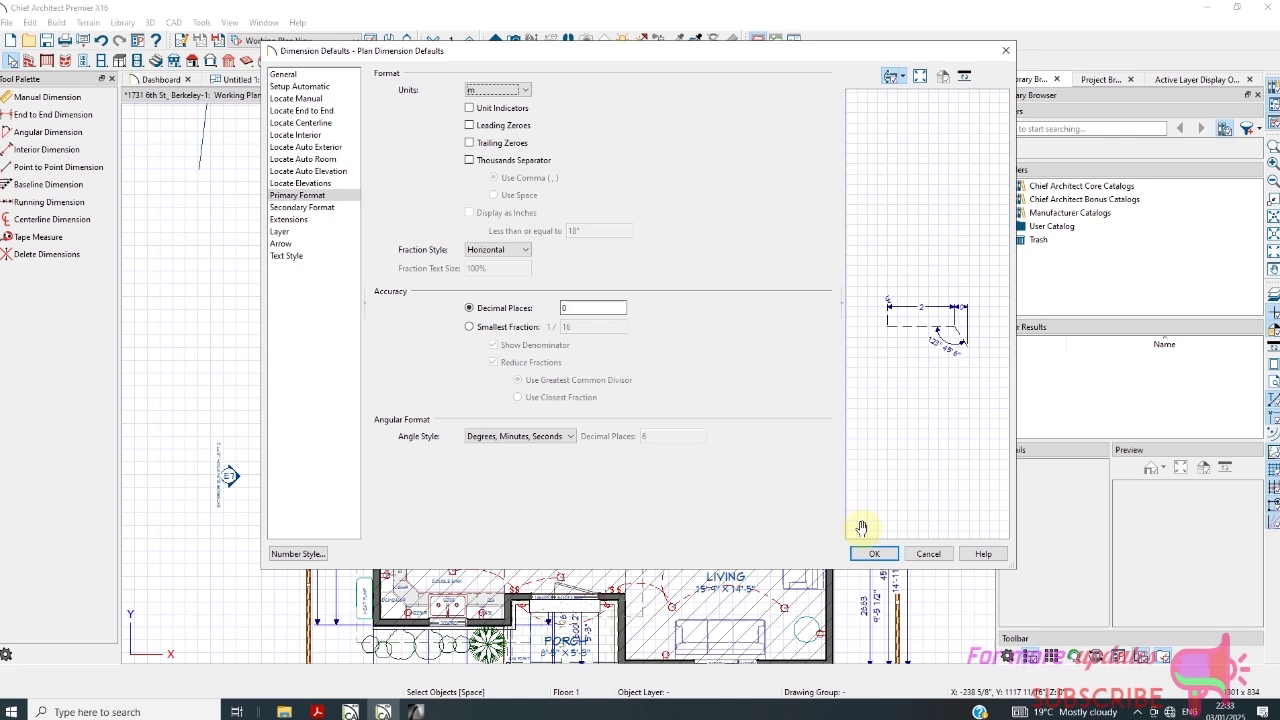
# Set the primary format's accuracy to 2 decimal places and apply the dimension defaults to the plan
pyautogui.doubleClick(580, 309)
pyautogui.write('2')
pyautogui.click(857, 553)
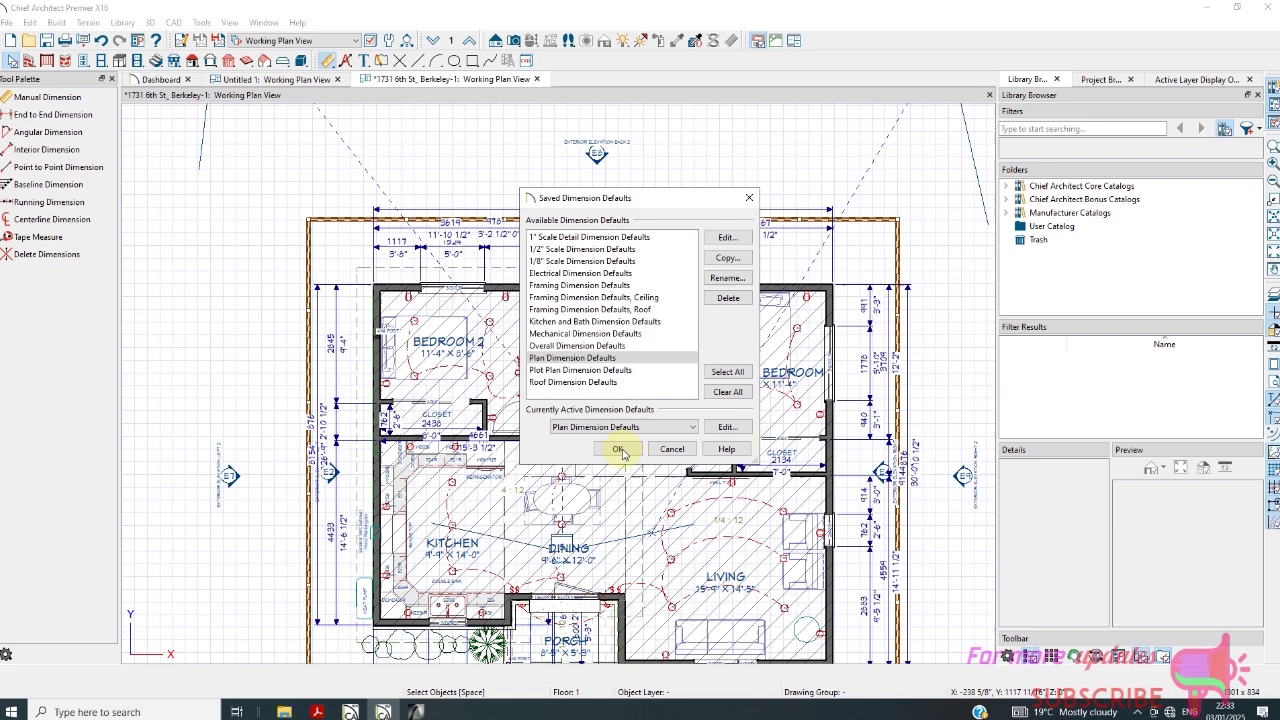
pyautogui.click(618, 450)
pyautogui.click(645, 415)
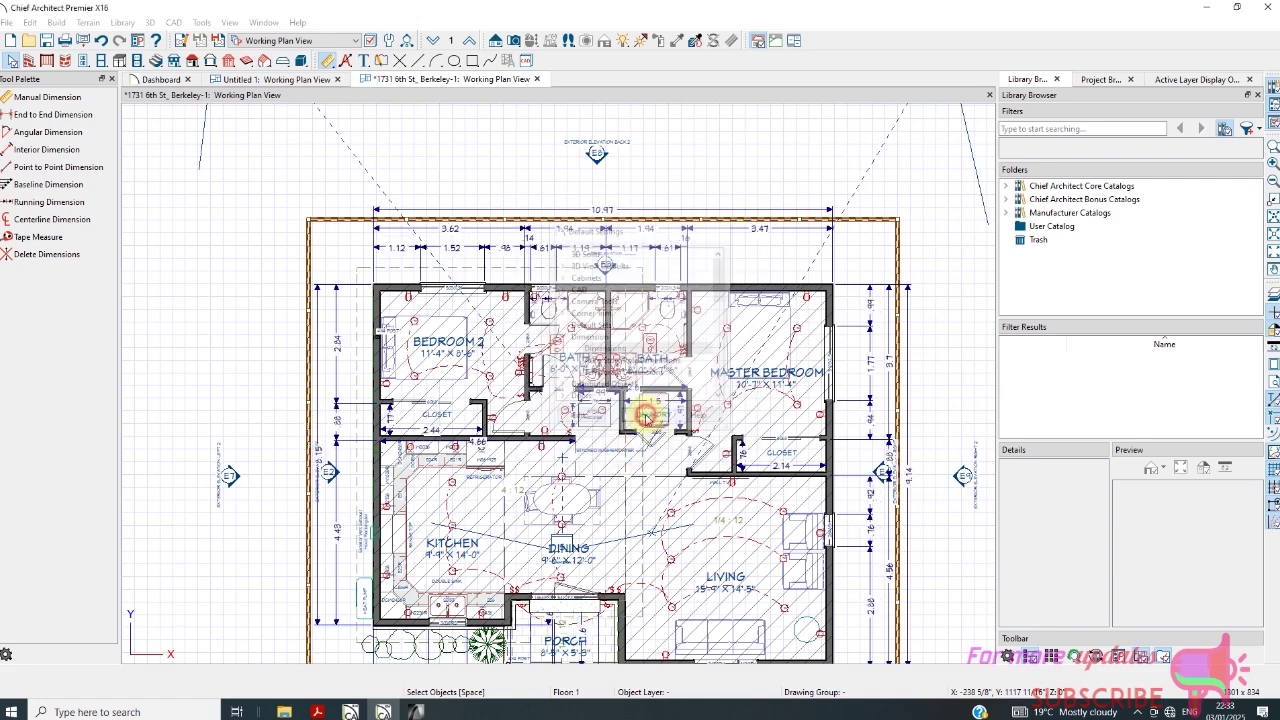
# Examine the plan dimensions along the back, the living room side and the porch front of the house
pyautogui.scroll(3, 455, 230)
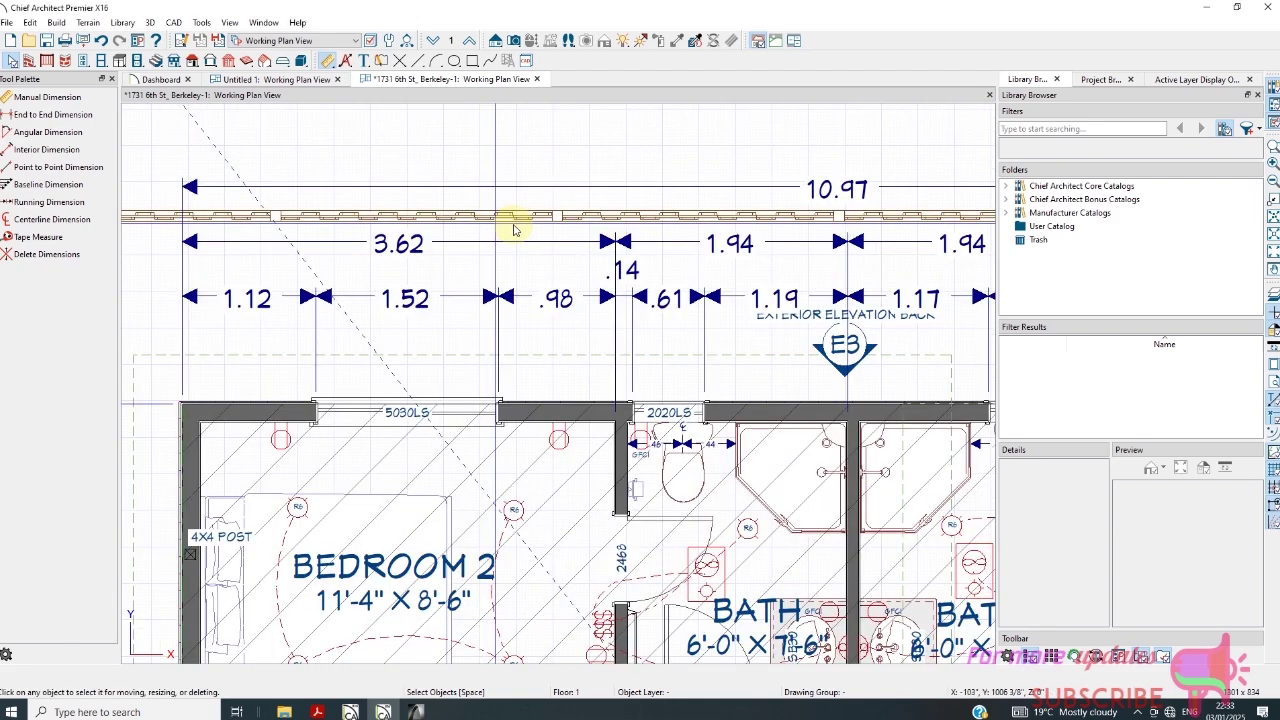
pyautogui.scroll(-5, 430, 243)
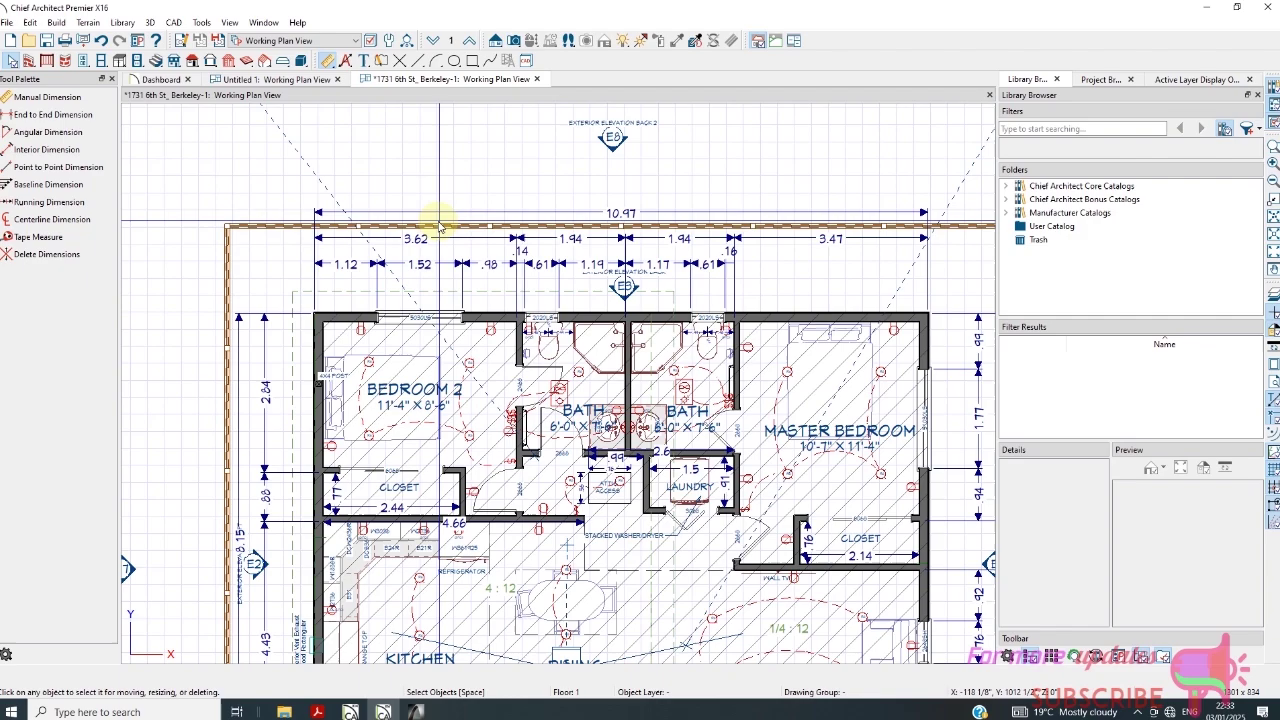
pyautogui.scroll(1, 758, 418)
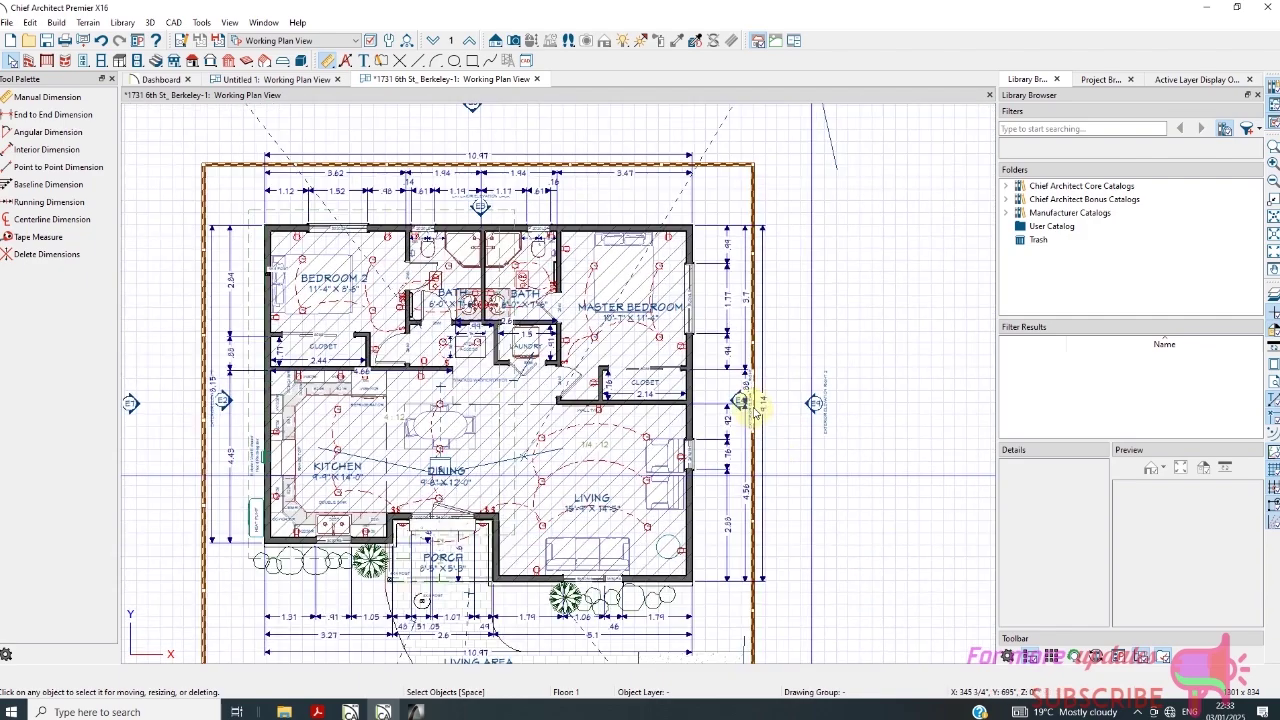
pyautogui.scroll(3, 758, 405)
pyautogui.scroll(-2, 770, 415)
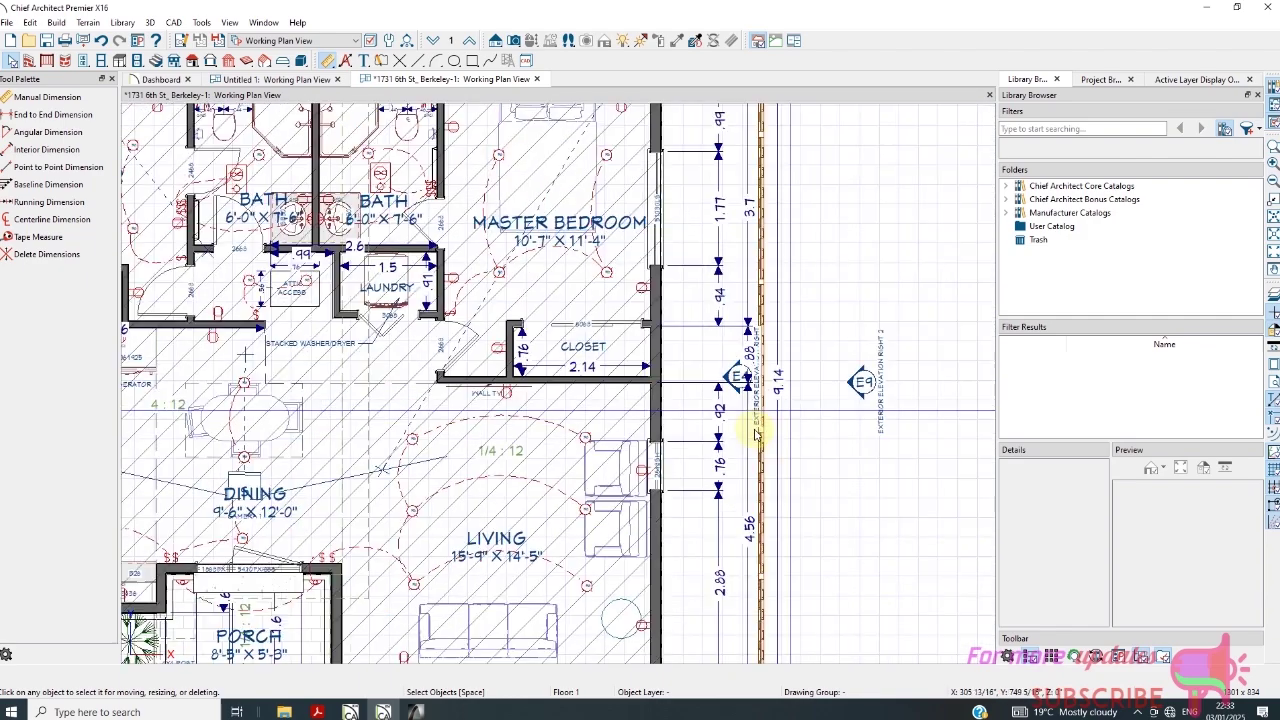
pyautogui.scroll(-4, 758, 432)
pyautogui.scroll(2, 590, 543)
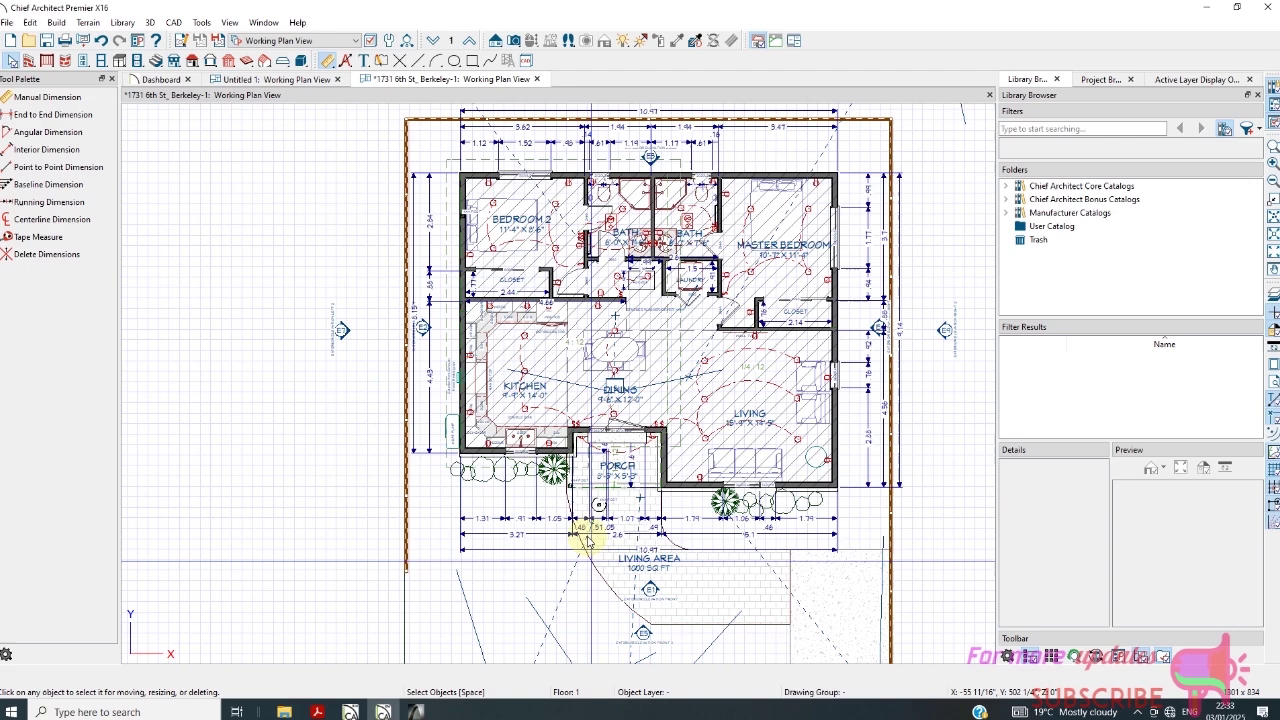
pyautogui.scroll(3, 588, 541)
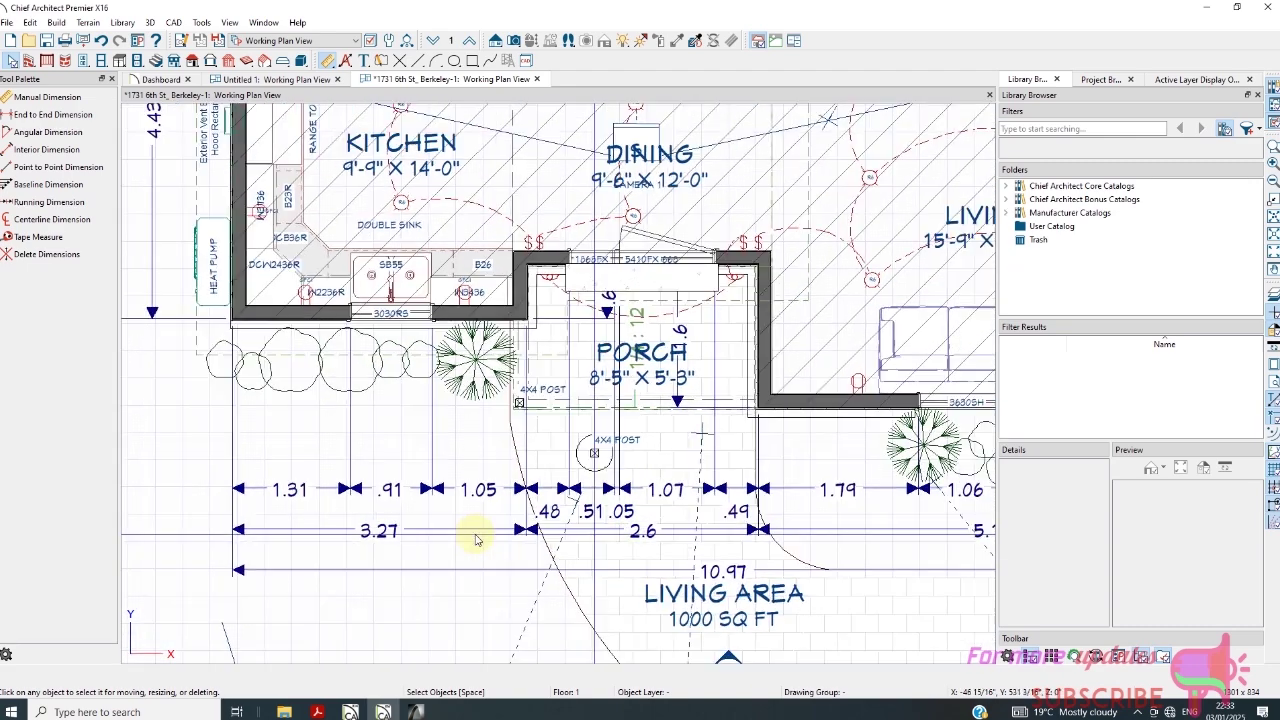
pyautogui.scroll(-3, 476, 540)
# Open the currently active Plan Dimension Defaults for editing from the plan's default settings
pyautogui.click(30, 22)
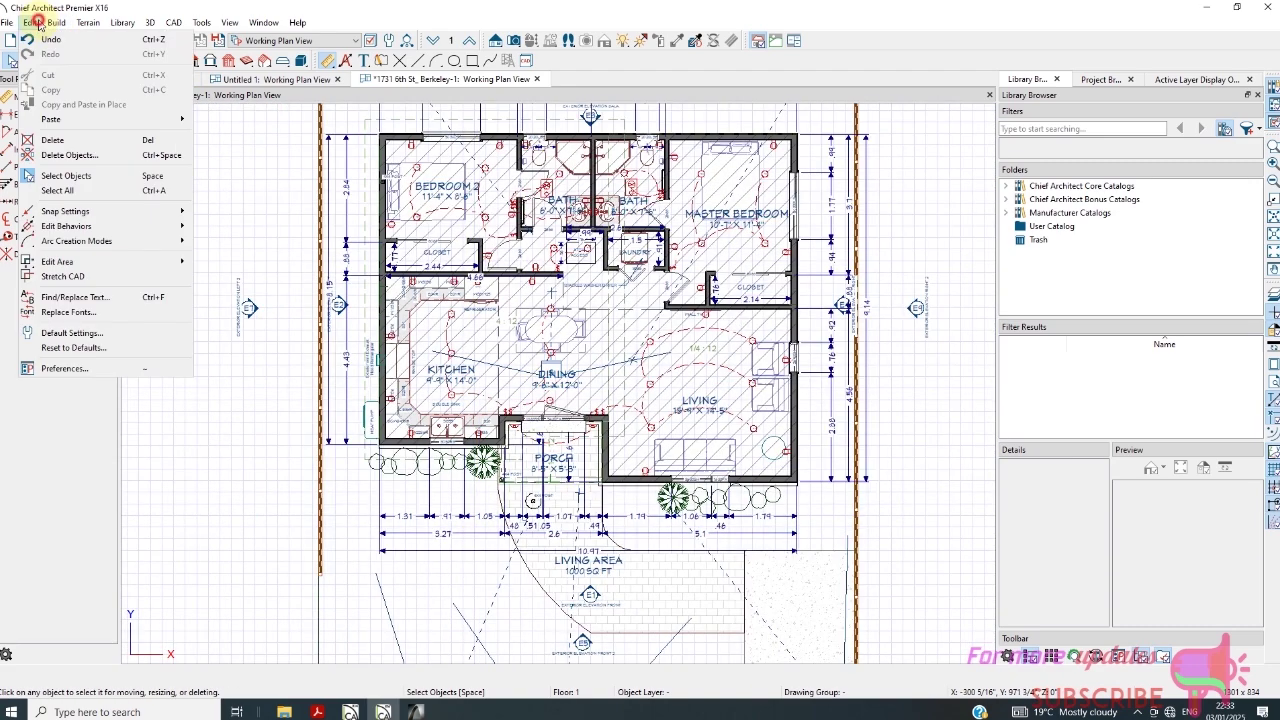
pyautogui.click(80, 333)
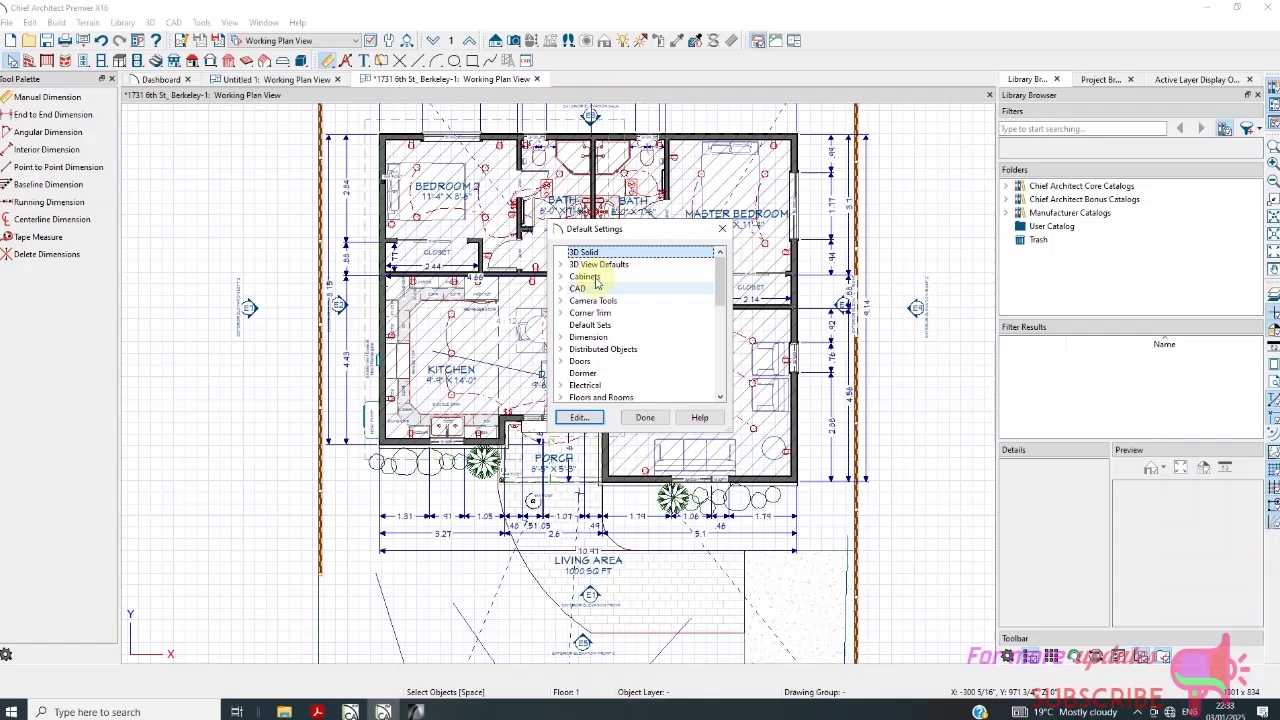
pyautogui.click(560, 337)
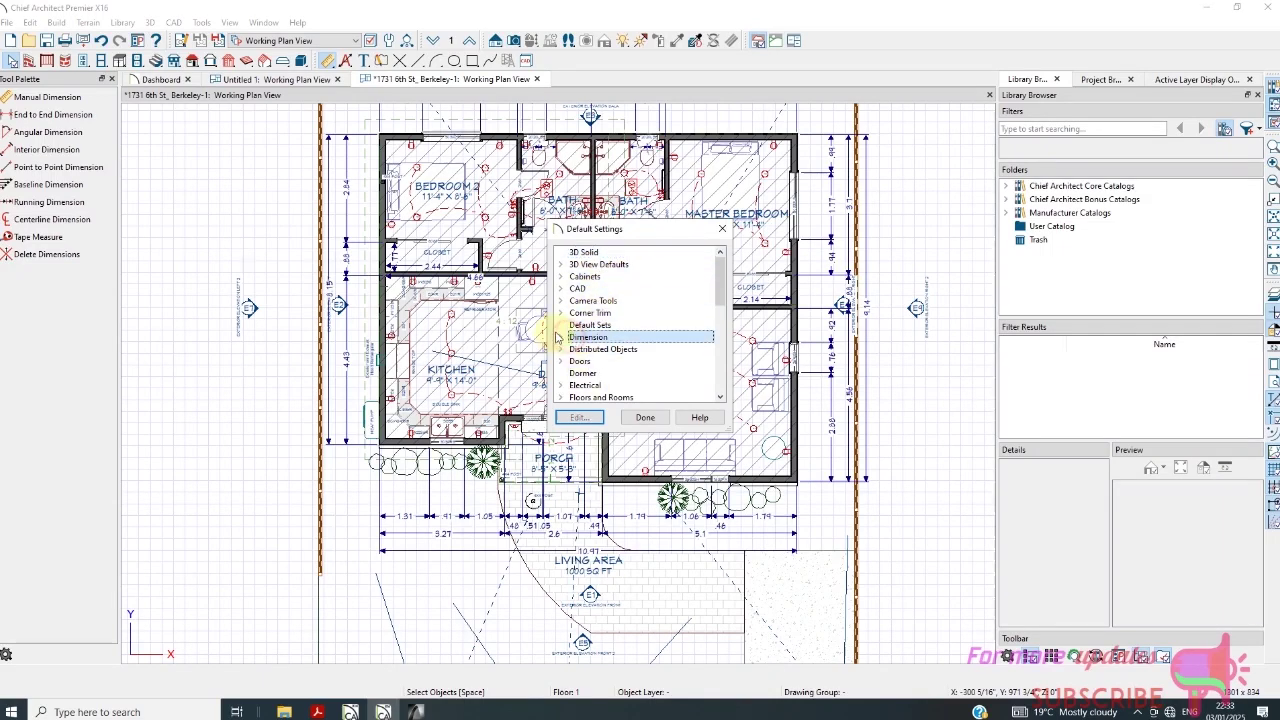
pyautogui.click(560, 337)
pyautogui.click(595, 349)
pyautogui.click(580, 417)
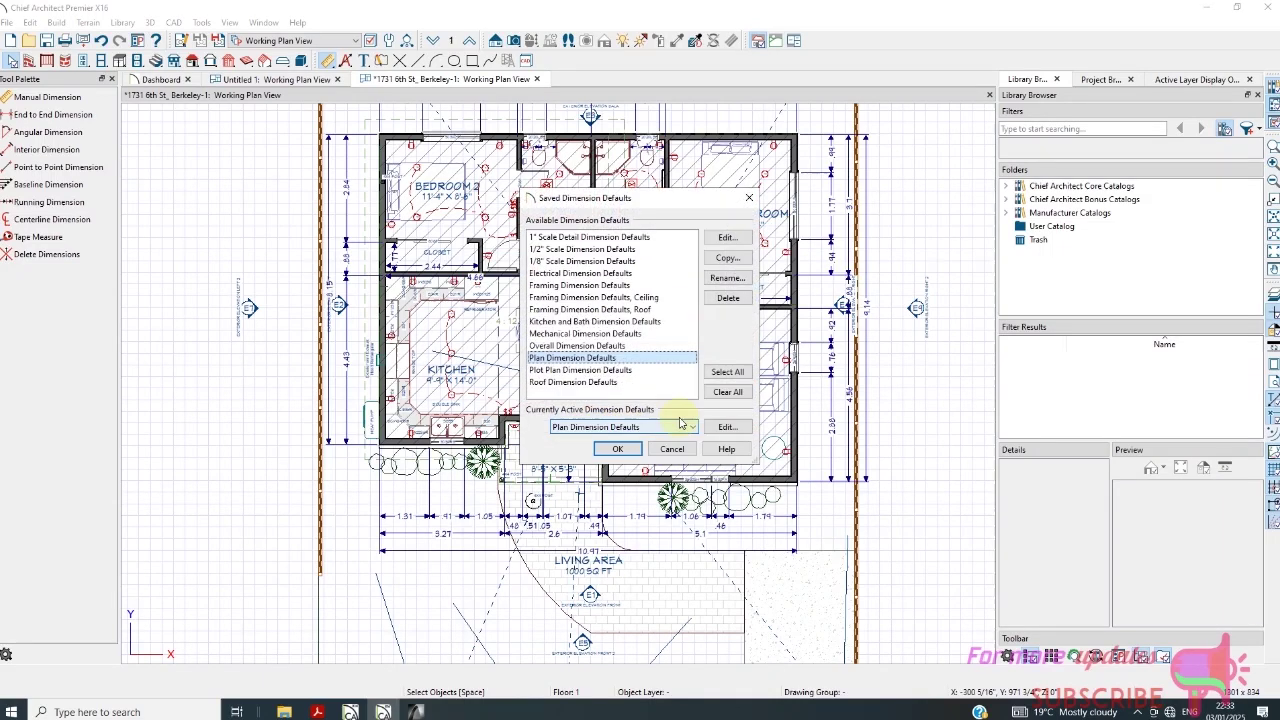
pyautogui.click(727, 428)
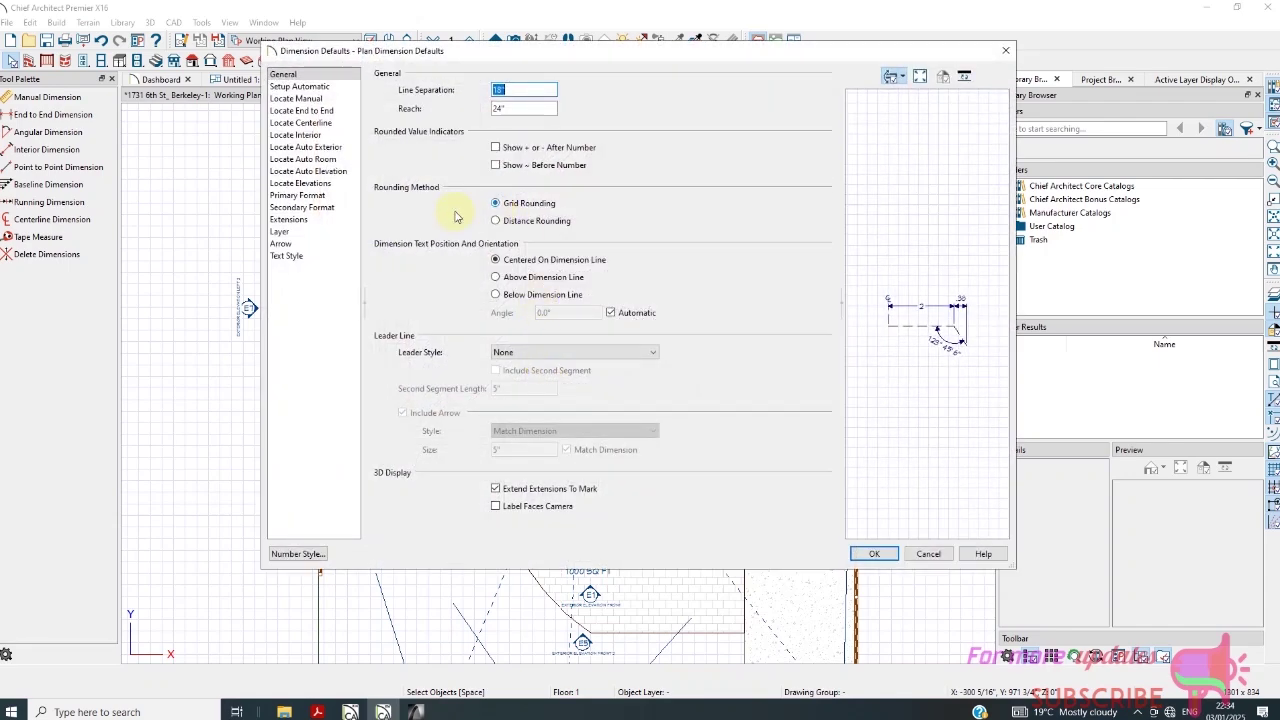
# Turn on the primary format's unit indicators, apply the defaults and check the dimensions at the porch and along the back wall
pyautogui.click(312, 210)
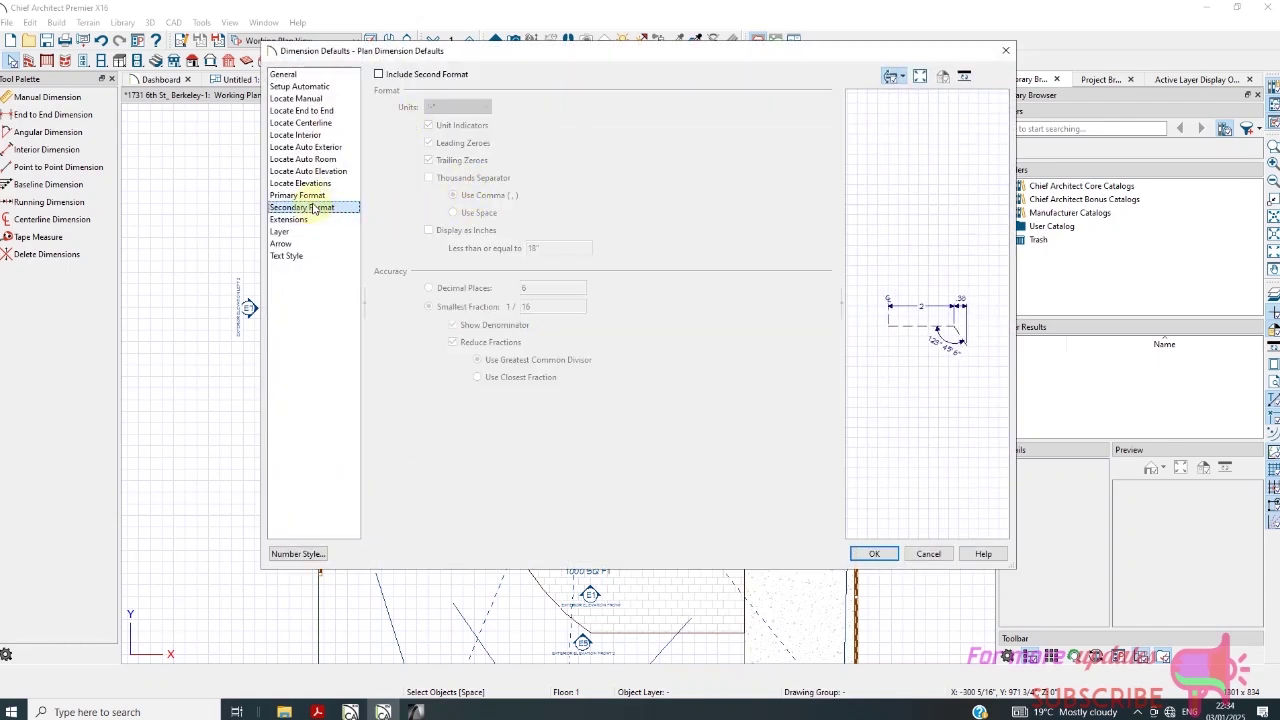
pyautogui.click(300, 195)
pyautogui.click(469, 108)
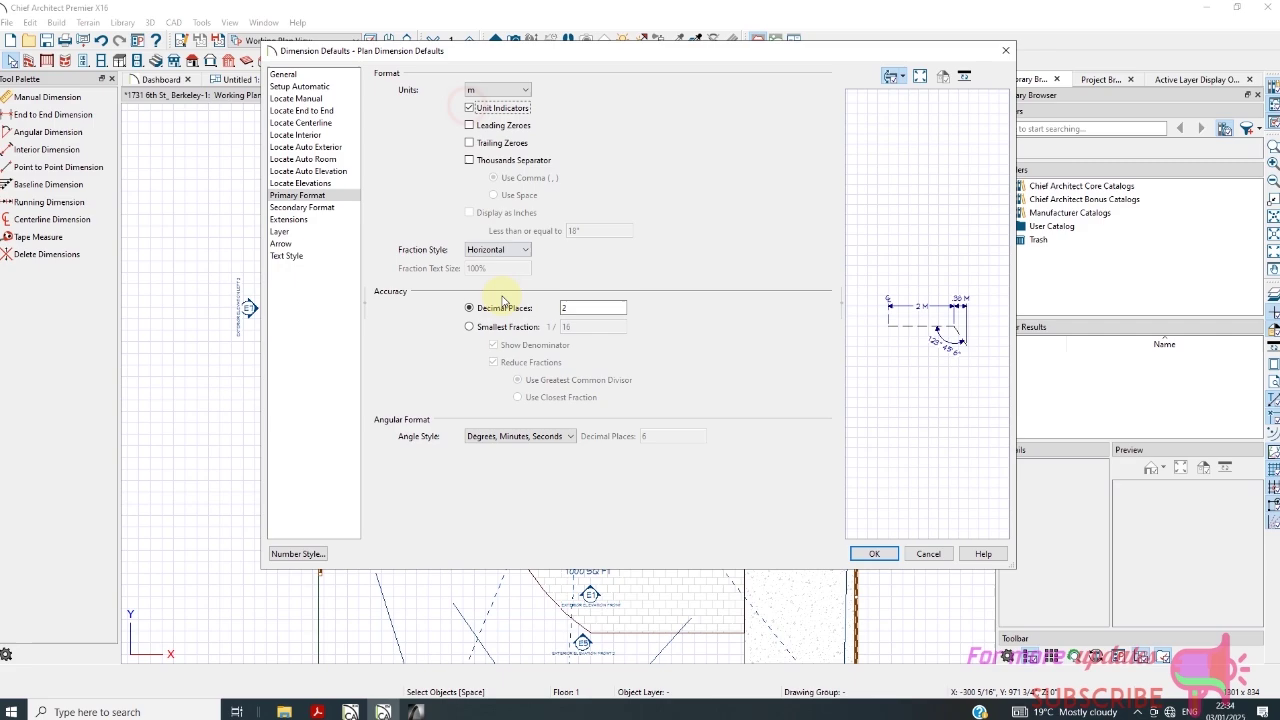
pyautogui.click(875, 554)
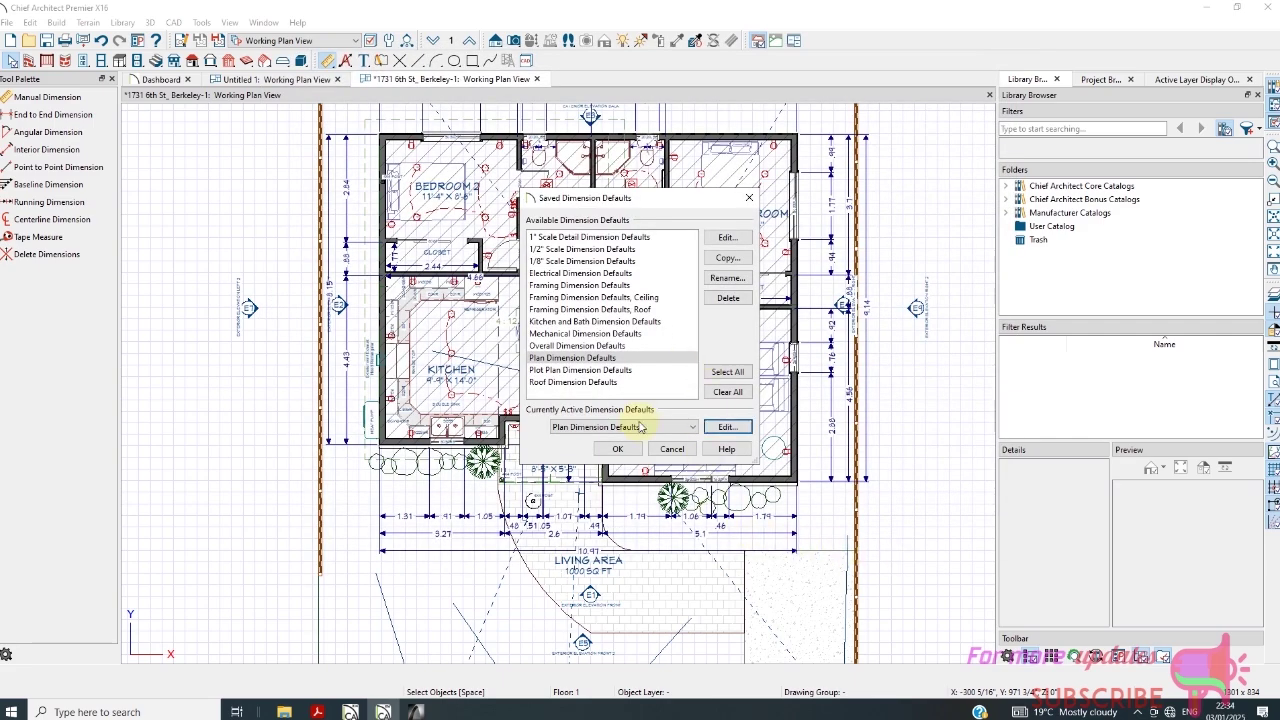
pyautogui.click(622, 449)
pyautogui.click(648, 416)
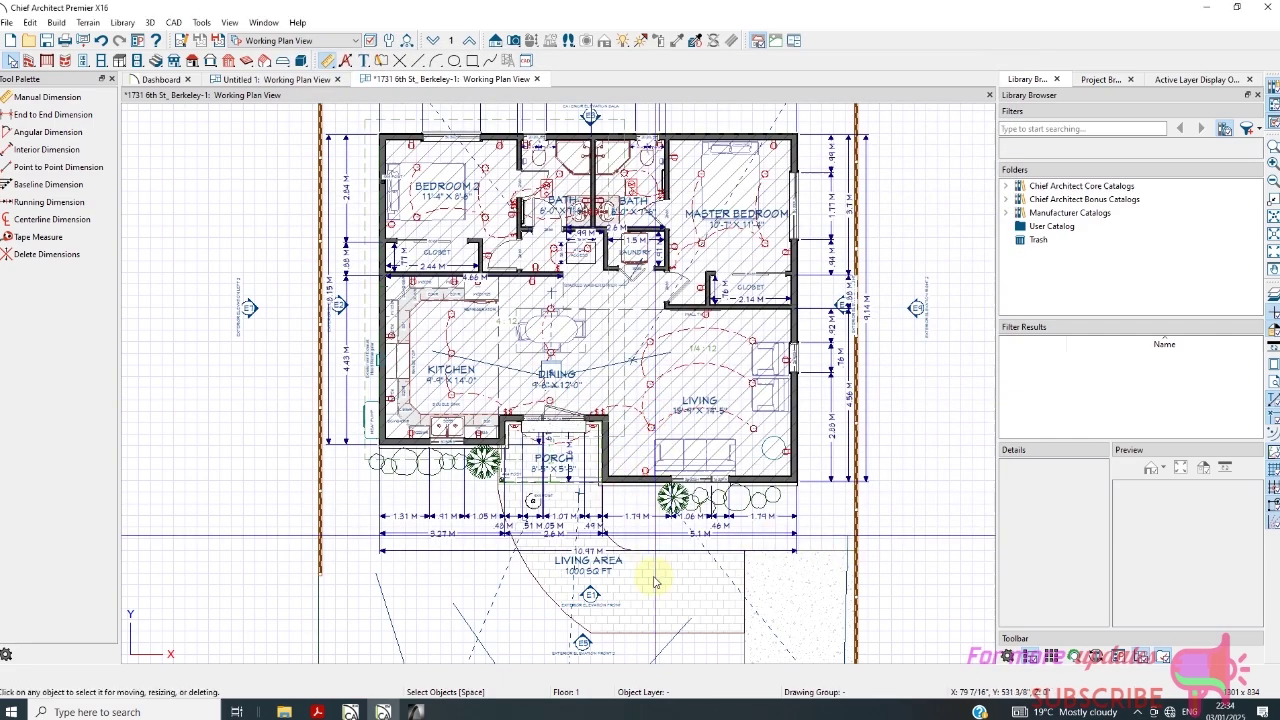
pyautogui.scroll(5, 590, 533)
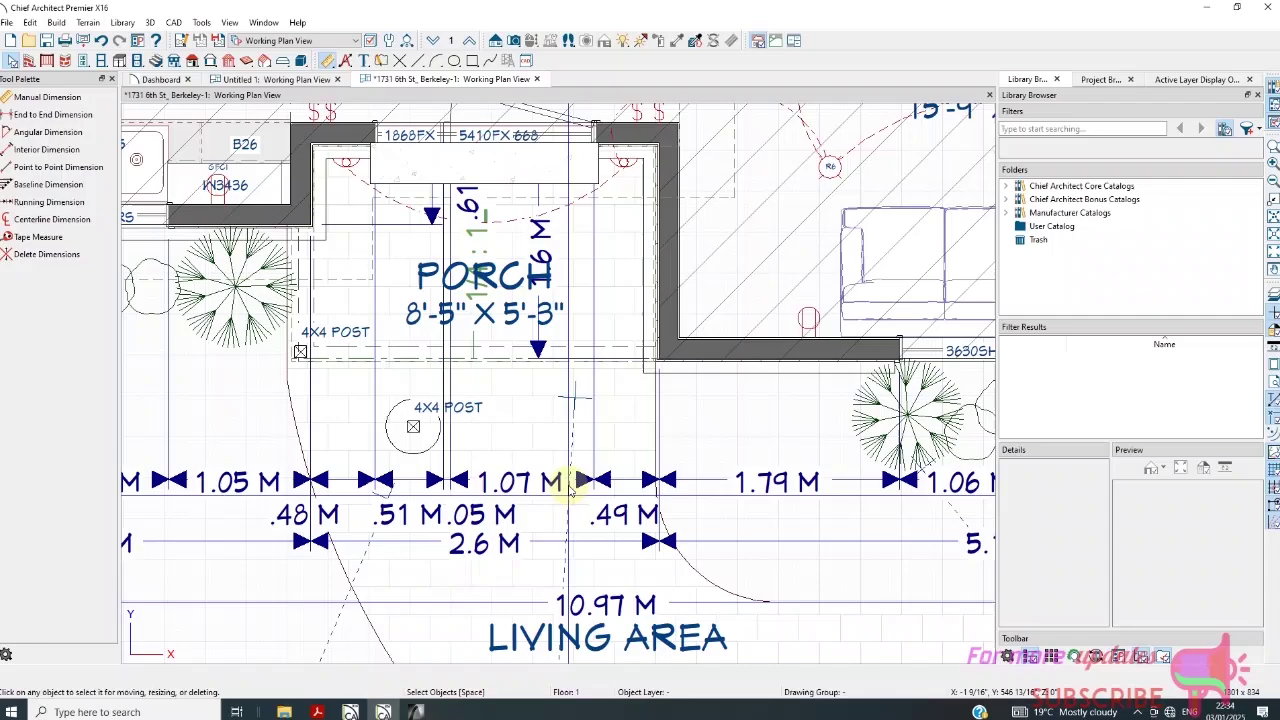
pyautogui.scroll(-2, 565, 512)
pyautogui.scroll(-5, 565, 512)
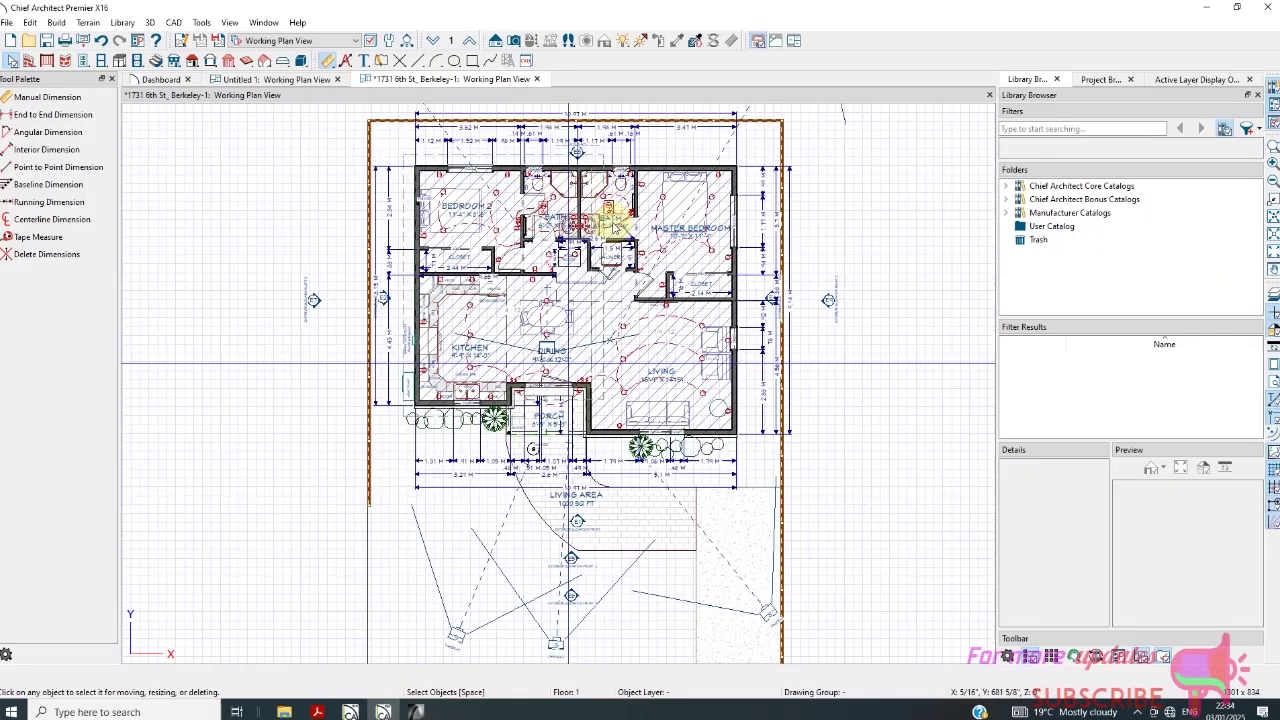
pyautogui.scroll(5, 577, 186)
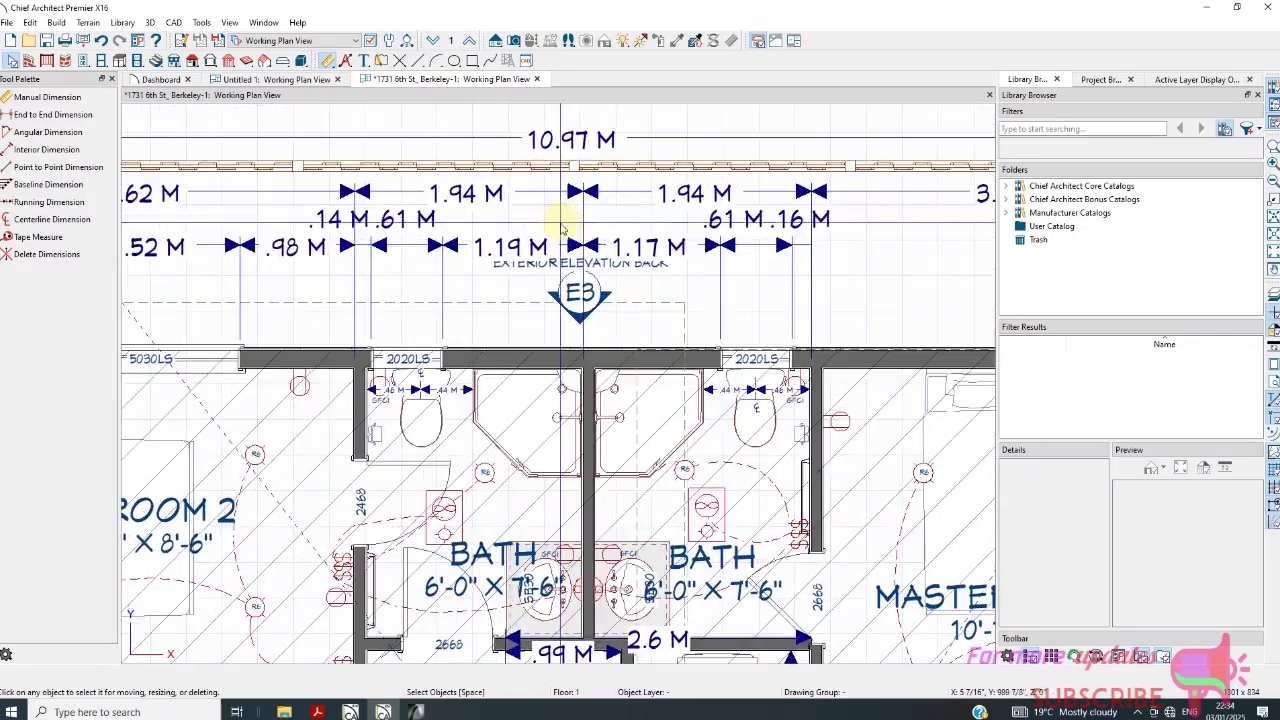
pyautogui.scroll(-3, 568, 248)
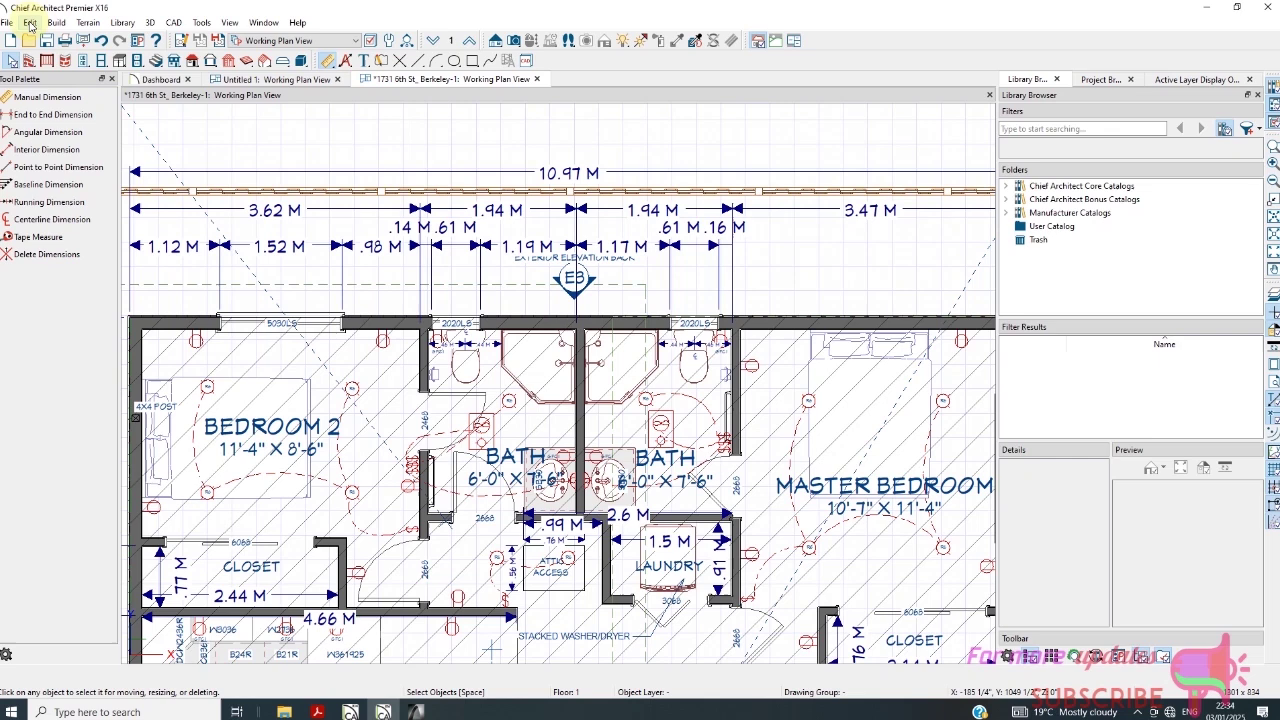
# Reopen the active Plan Dimension Defaults for editing through the Dimensions entry of the default settings
pyautogui.click(30, 22)
pyautogui.click(74, 333)
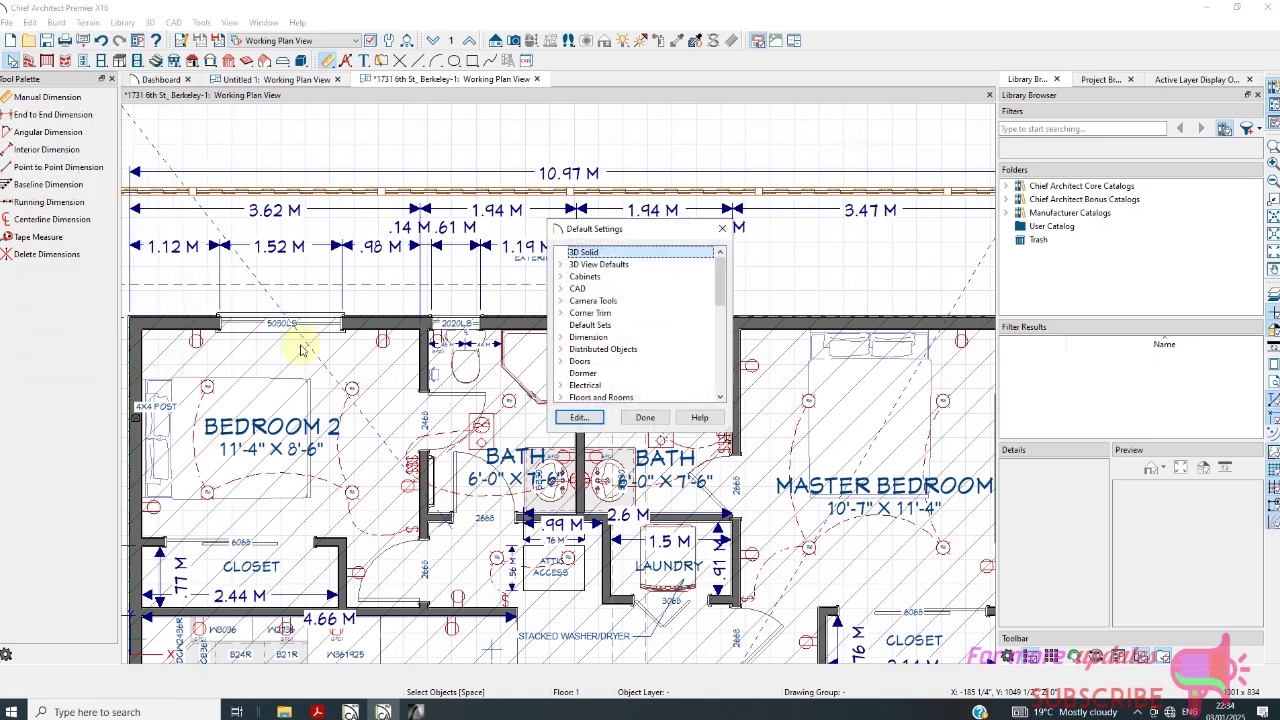
pyautogui.scroll(-2, 605, 320)
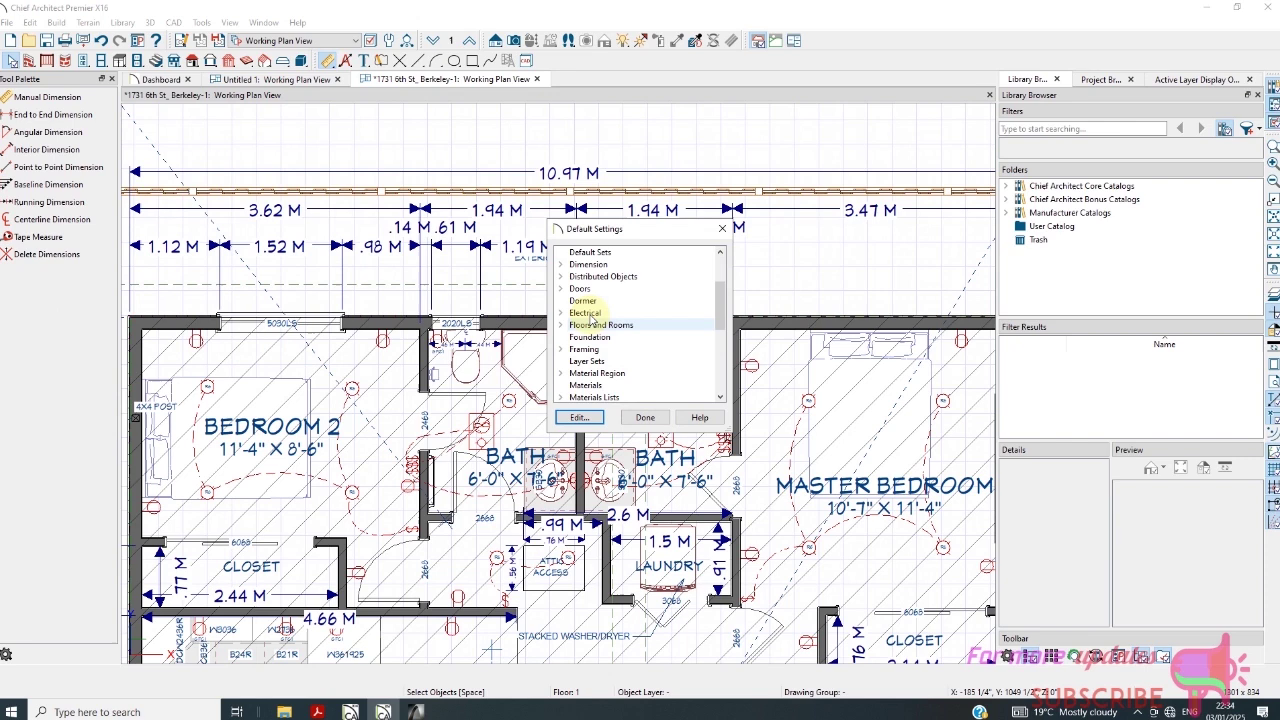
pyautogui.click(563, 266)
pyautogui.click(590, 277)
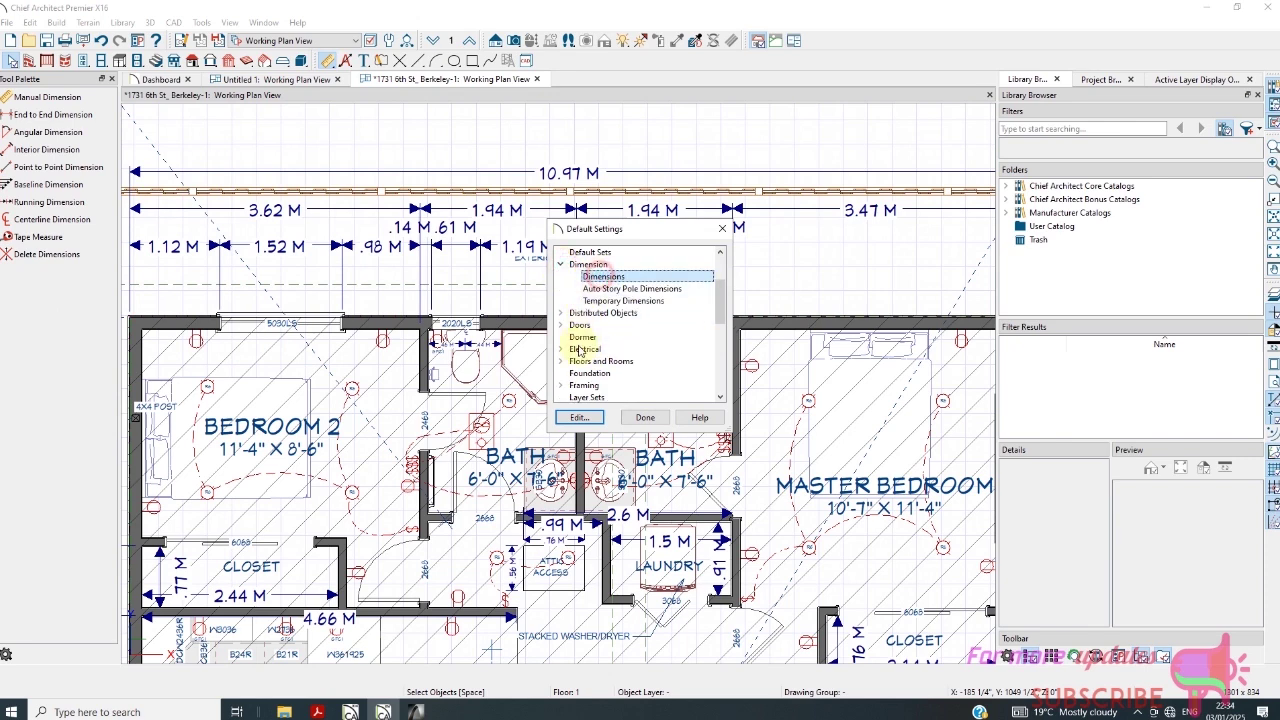
pyautogui.click(580, 417)
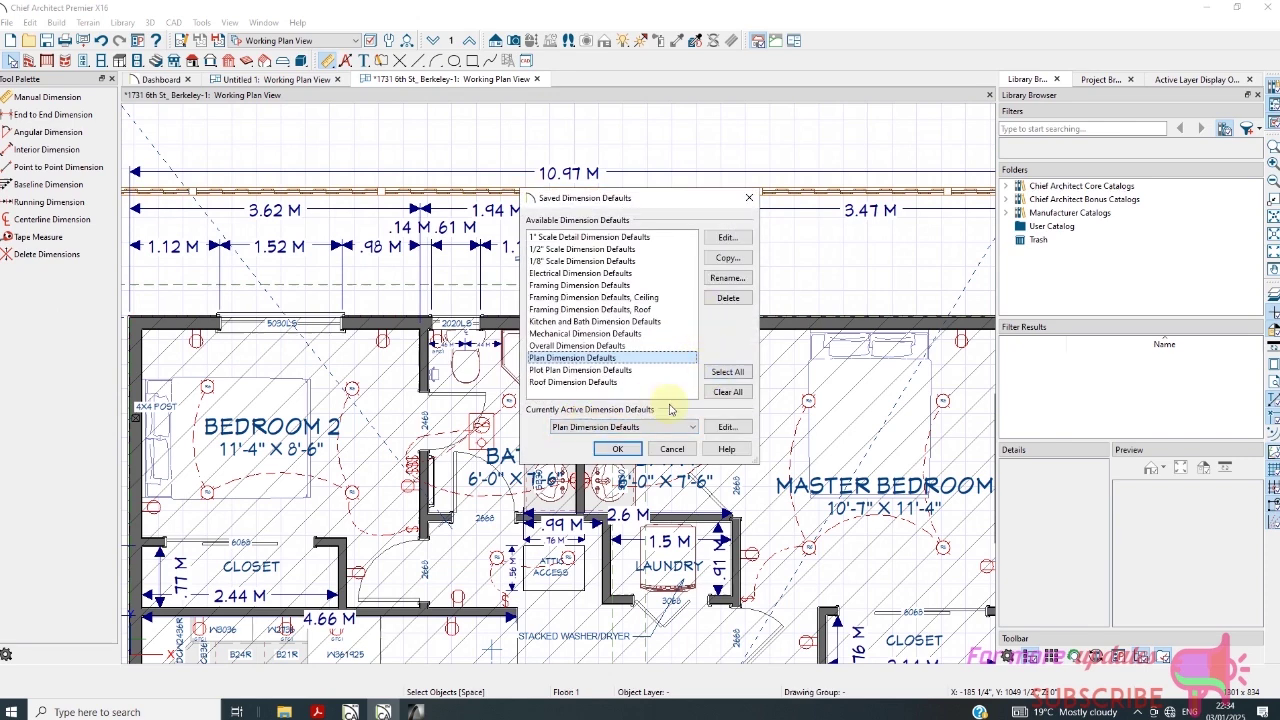
pyautogui.click(726, 427)
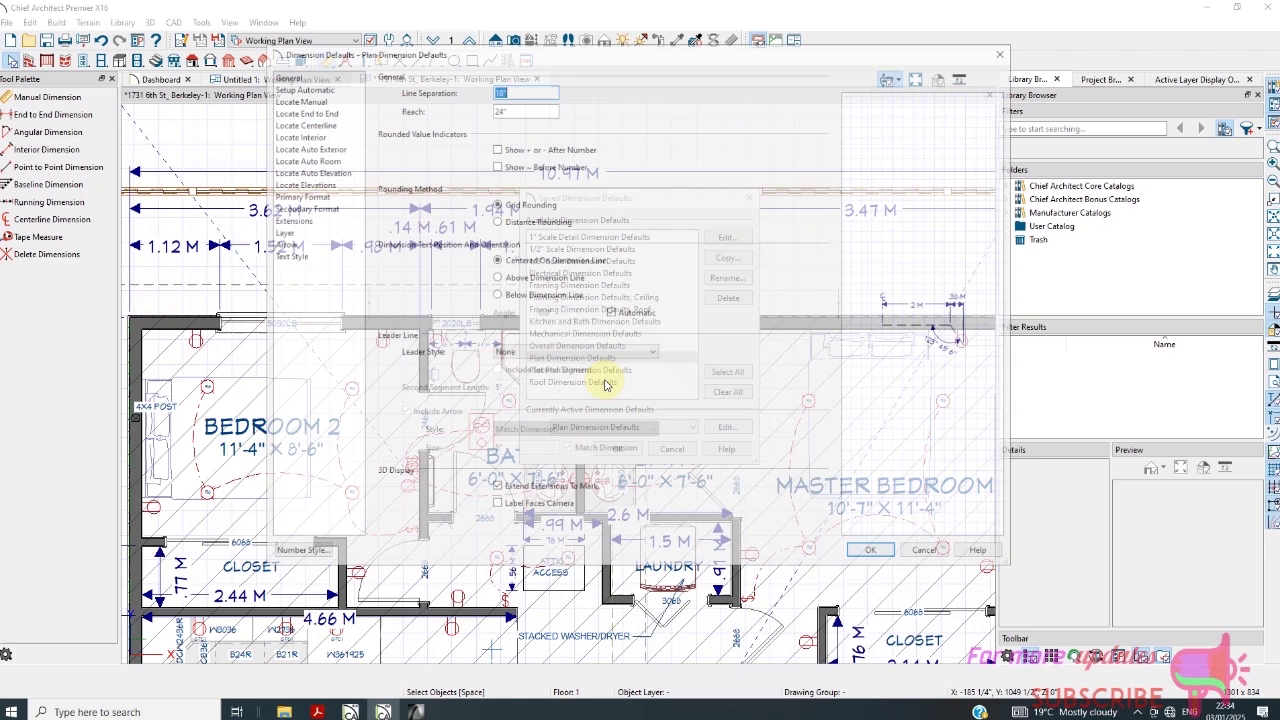
# Set the primary format's units to feet and inches ('-") and its accuracy to a smallest fraction of 1/16
pyautogui.click(300, 195)
pyautogui.click(505, 94)
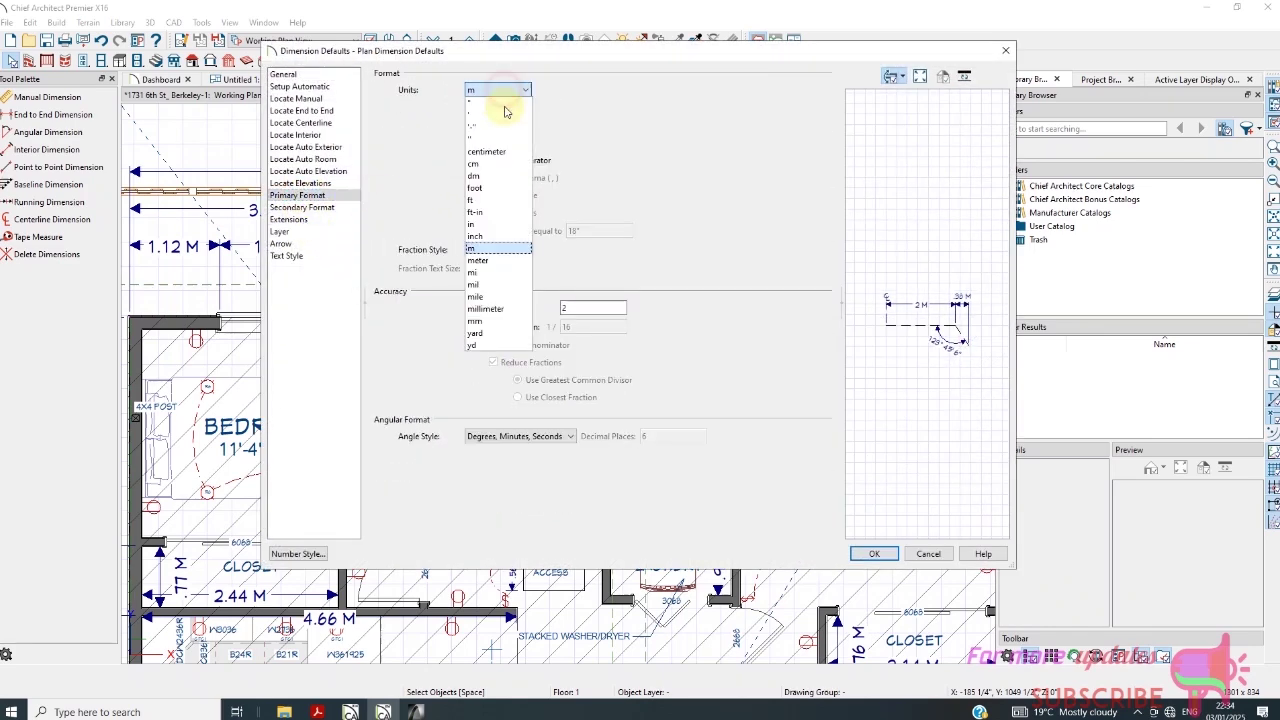
pyautogui.click(500, 120)
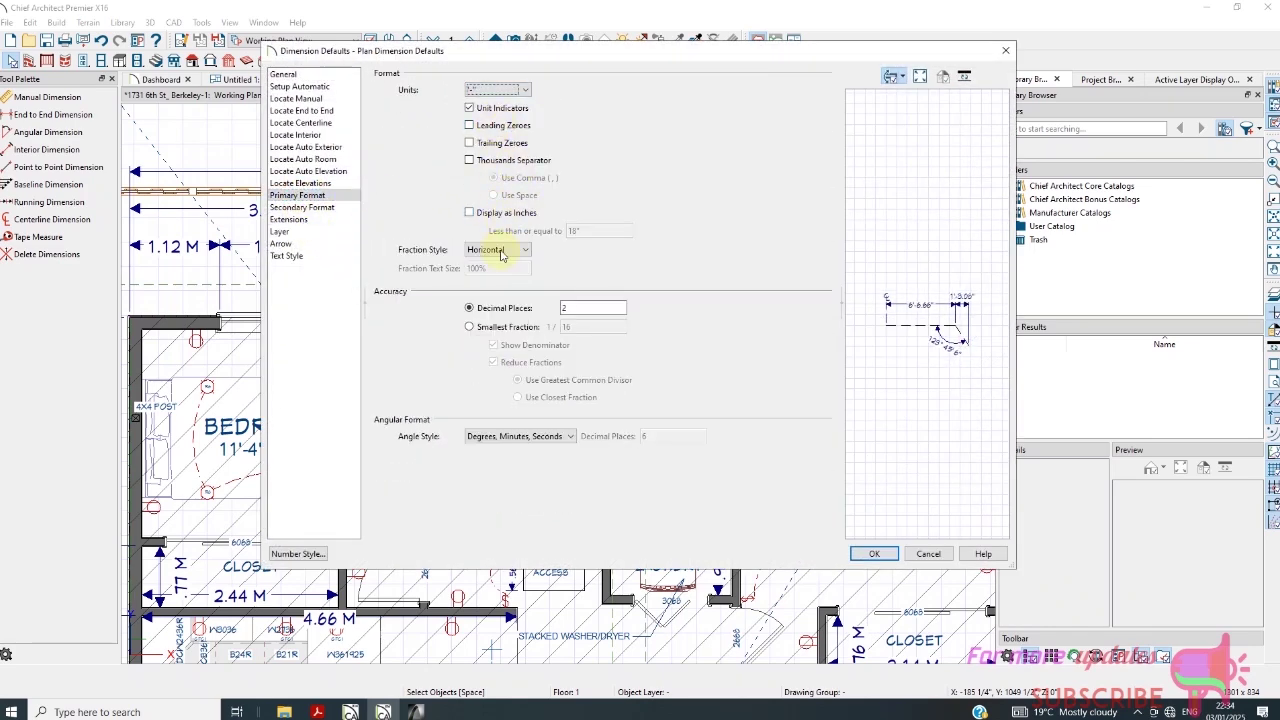
pyautogui.click(495, 329)
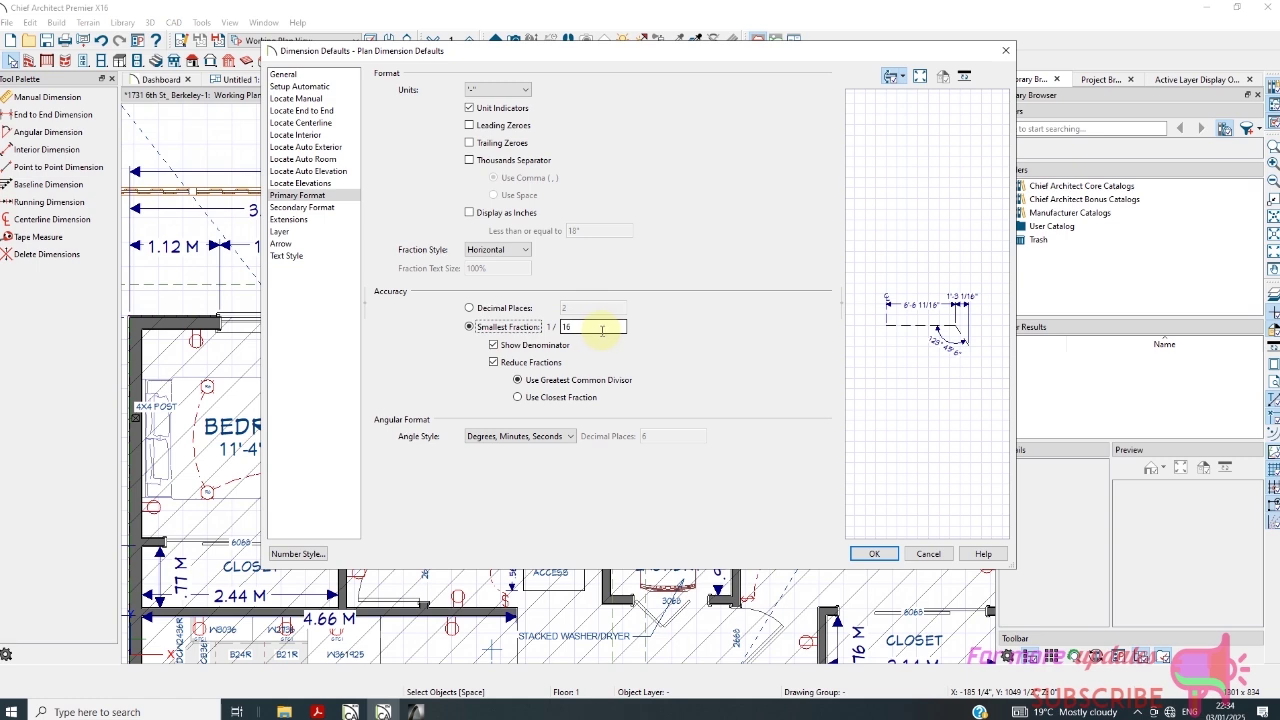
pyautogui.click(470, 126)
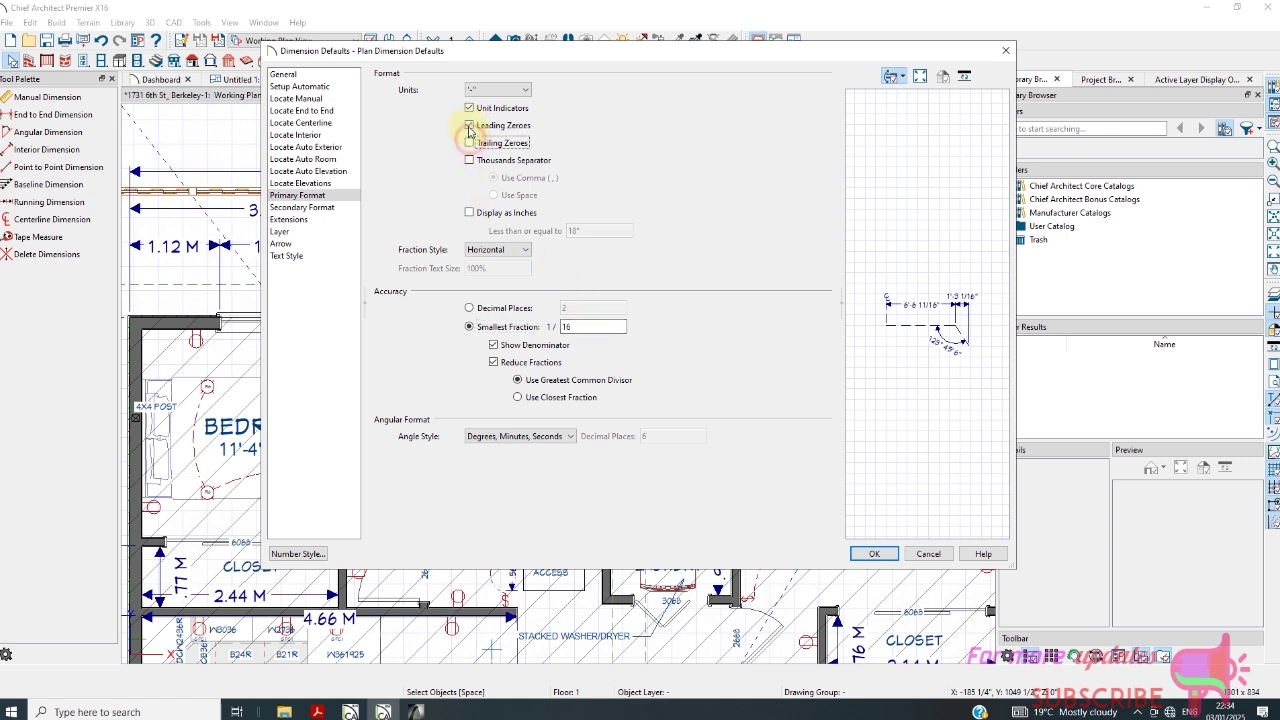
pyautogui.click(470, 125)
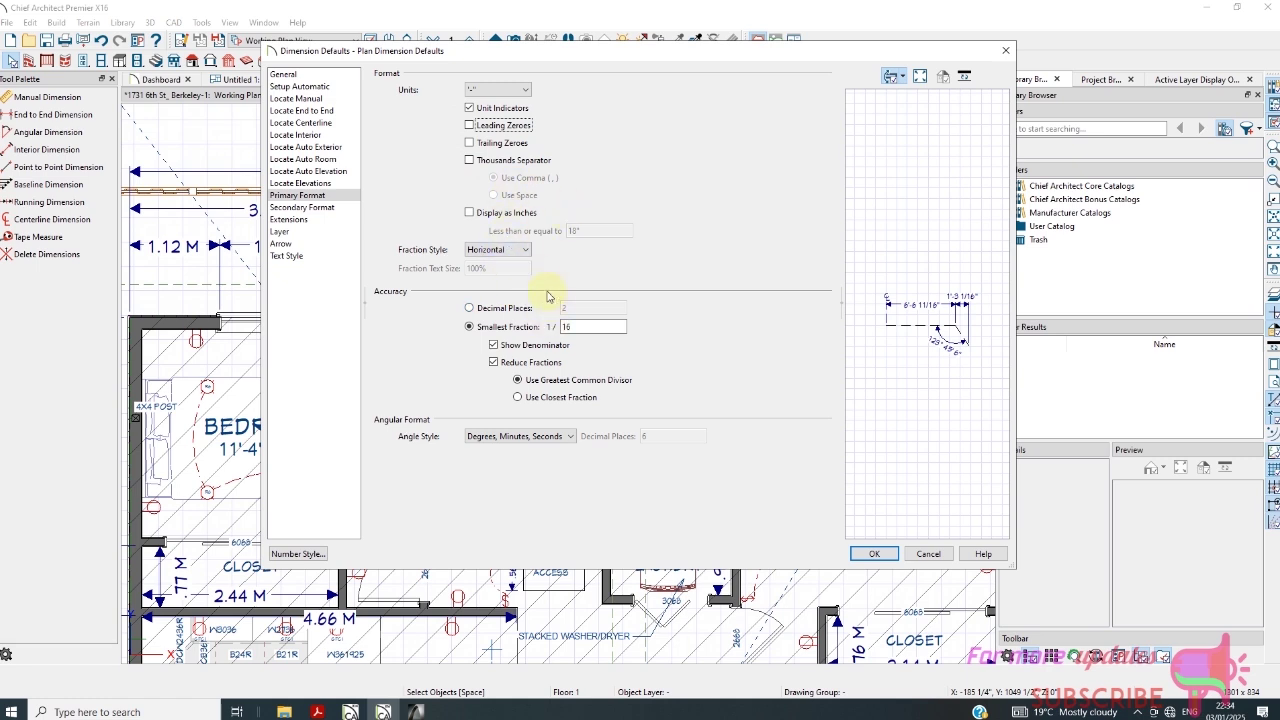
# Try the Diagonal and Vertical fraction styles for the primary format and compare them in the preview
pyautogui.click(521, 258)
pyautogui.click(518, 274)
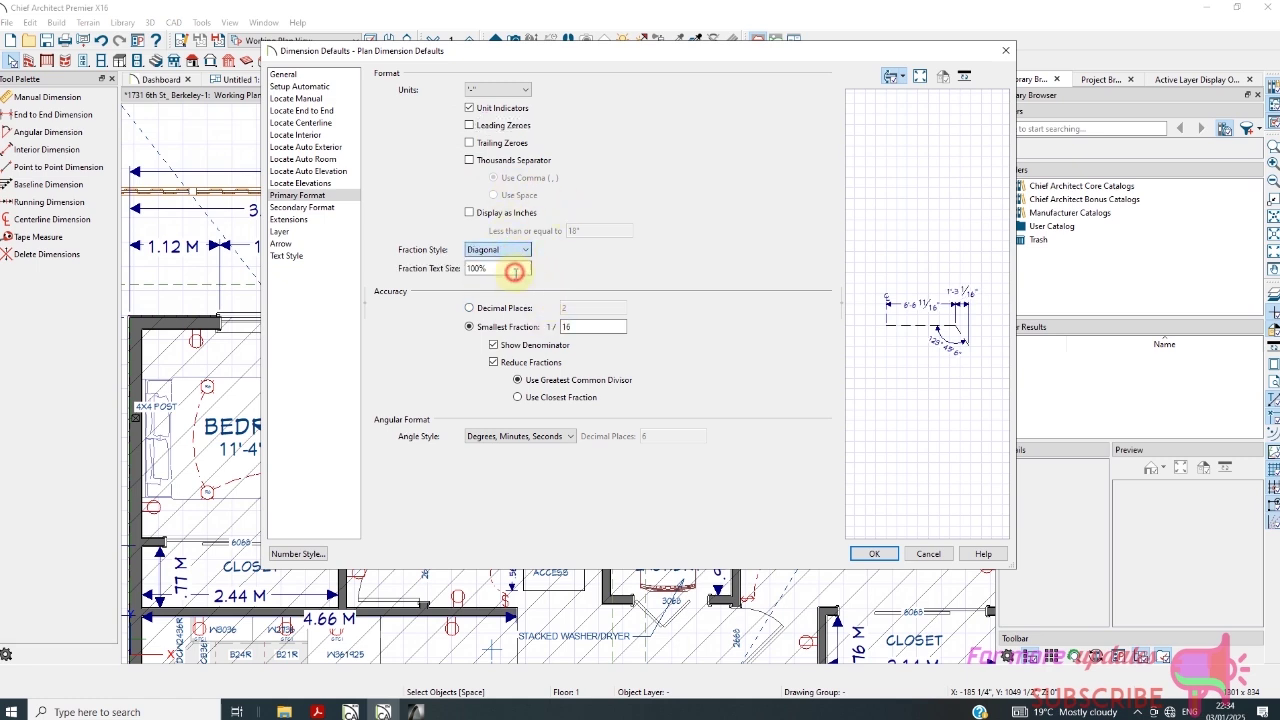
pyautogui.click(522, 250)
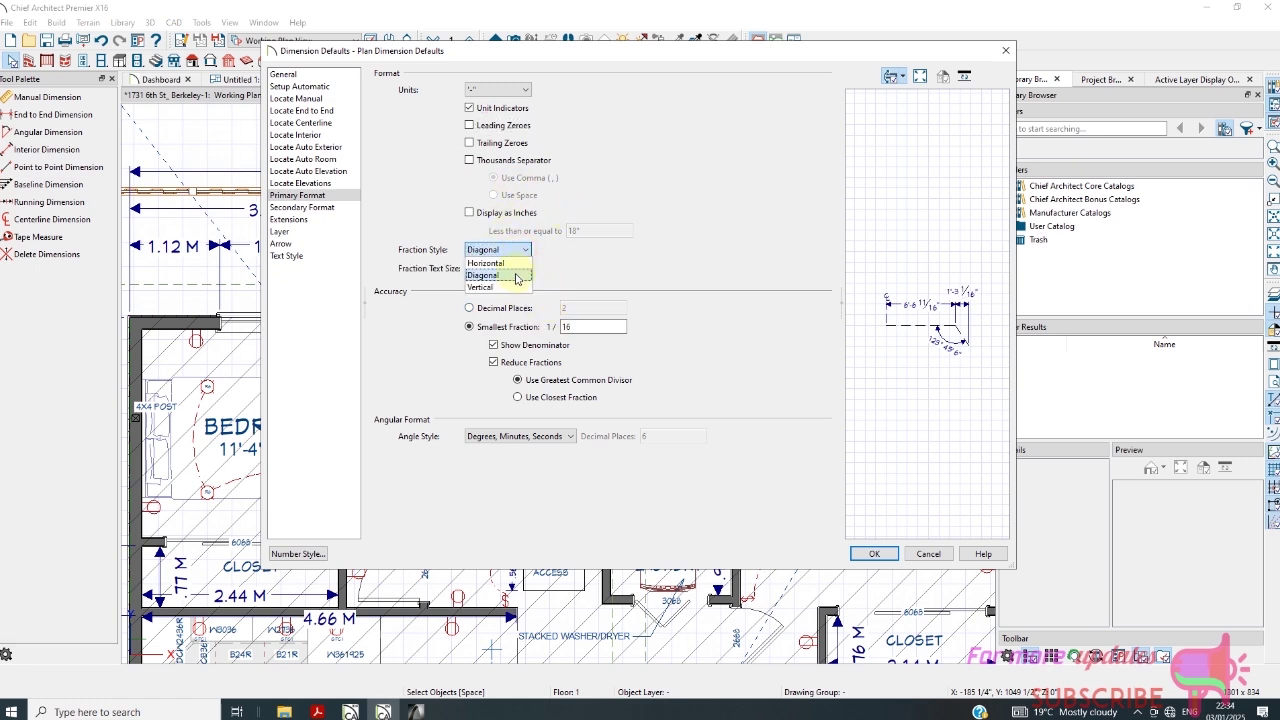
pyautogui.click(515, 274)
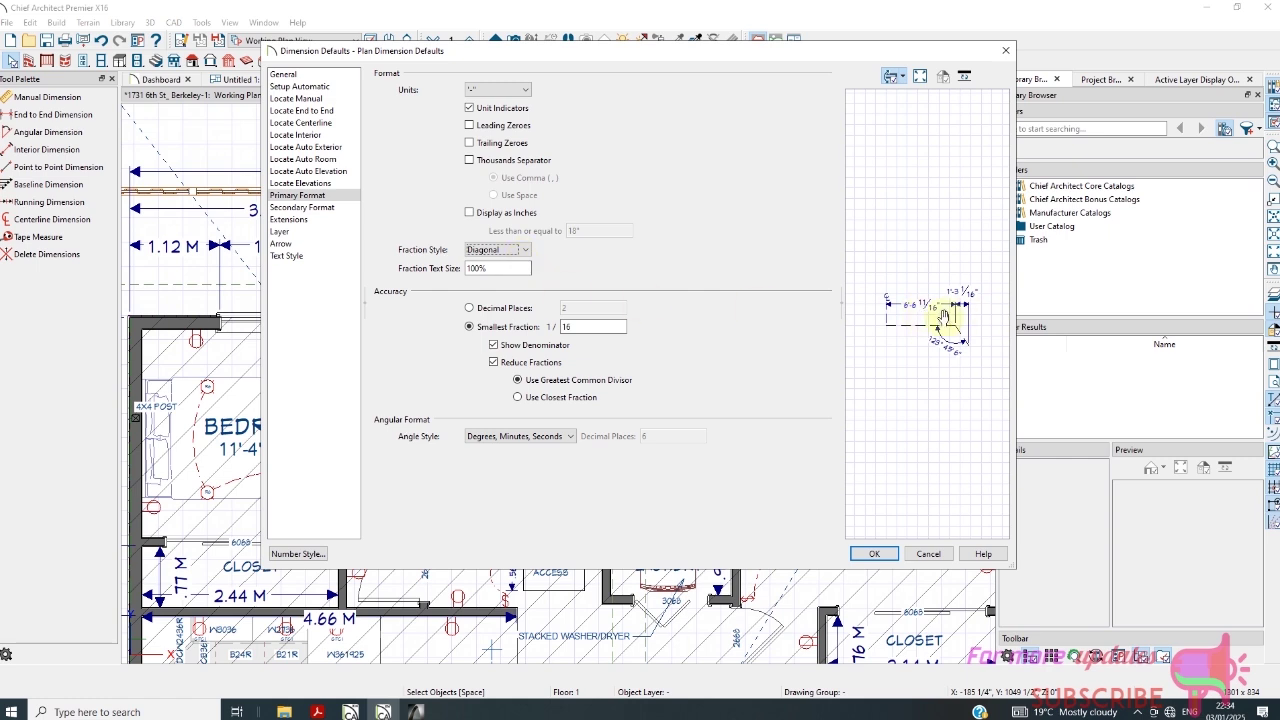
pyautogui.scroll(5, 943, 316)
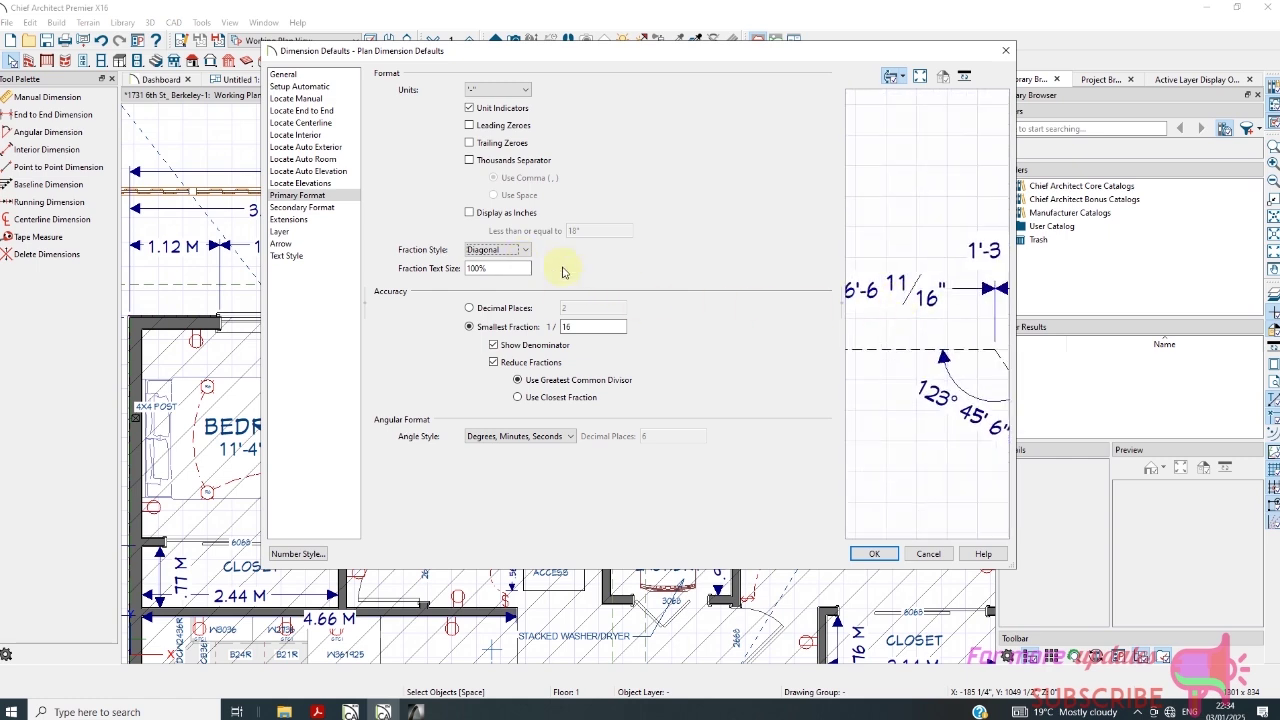
pyautogui.click(516, 250)
pyautogui.click(492, 288)
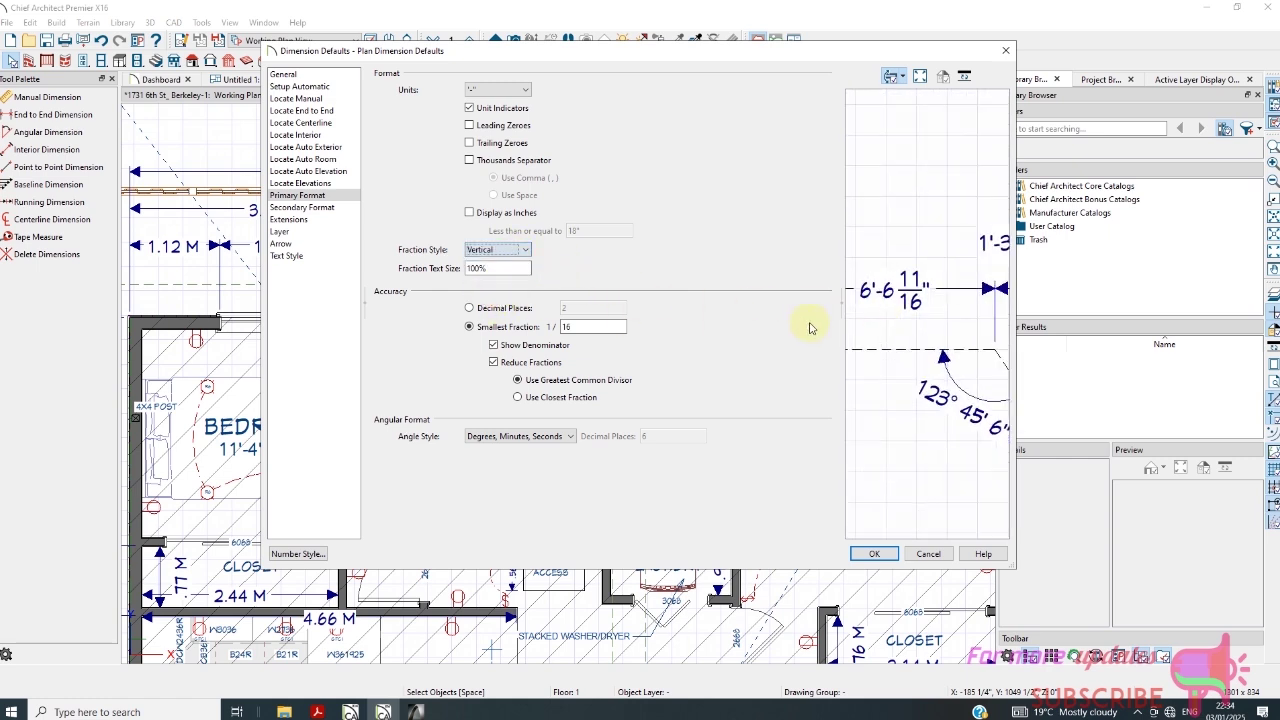
pyautogui.scroll(1, 960, 314)
pyautogui.scroll(-5, 960, 314)
# Return the primary format's fraction style to Horizontal and check the dimension preview
pyautogui.click(520, 250)
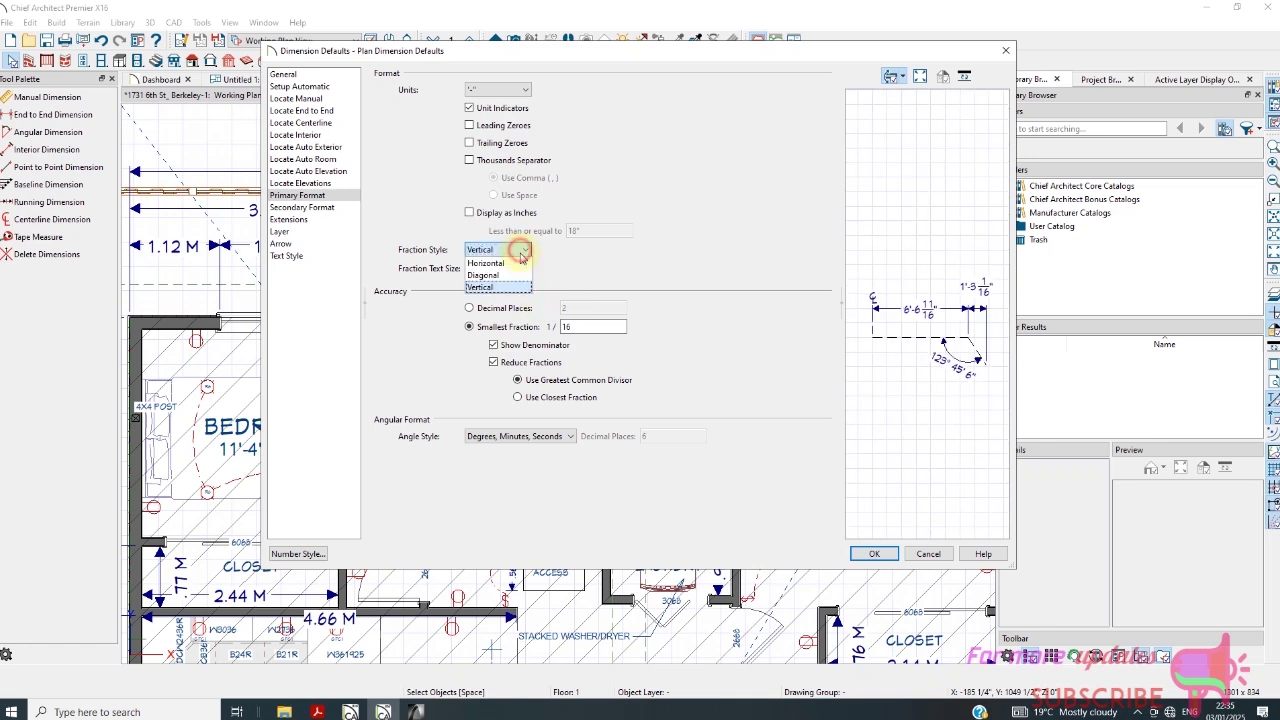
pyautogui.click(505, 264)
pyautogui.scroll(3, 918, 336)
pyautogui.scroll(-3, 920, 334)
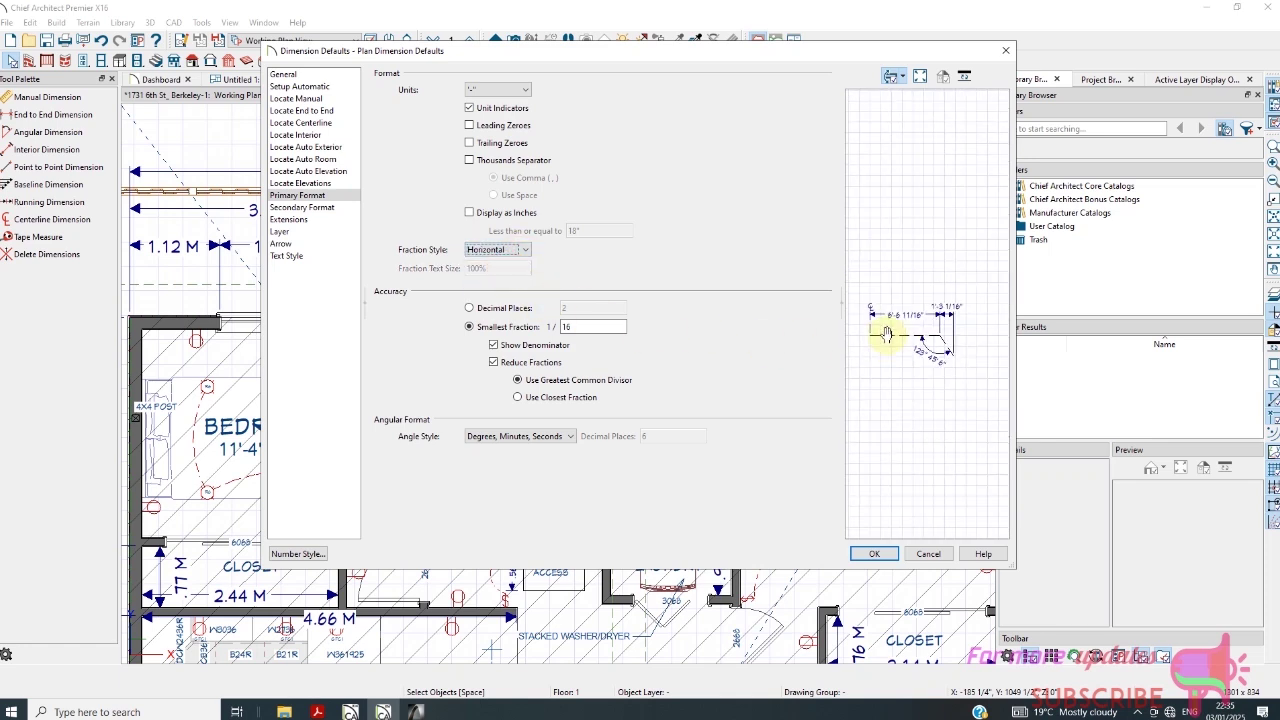
pyautogui.scroll(1, 910, 355)
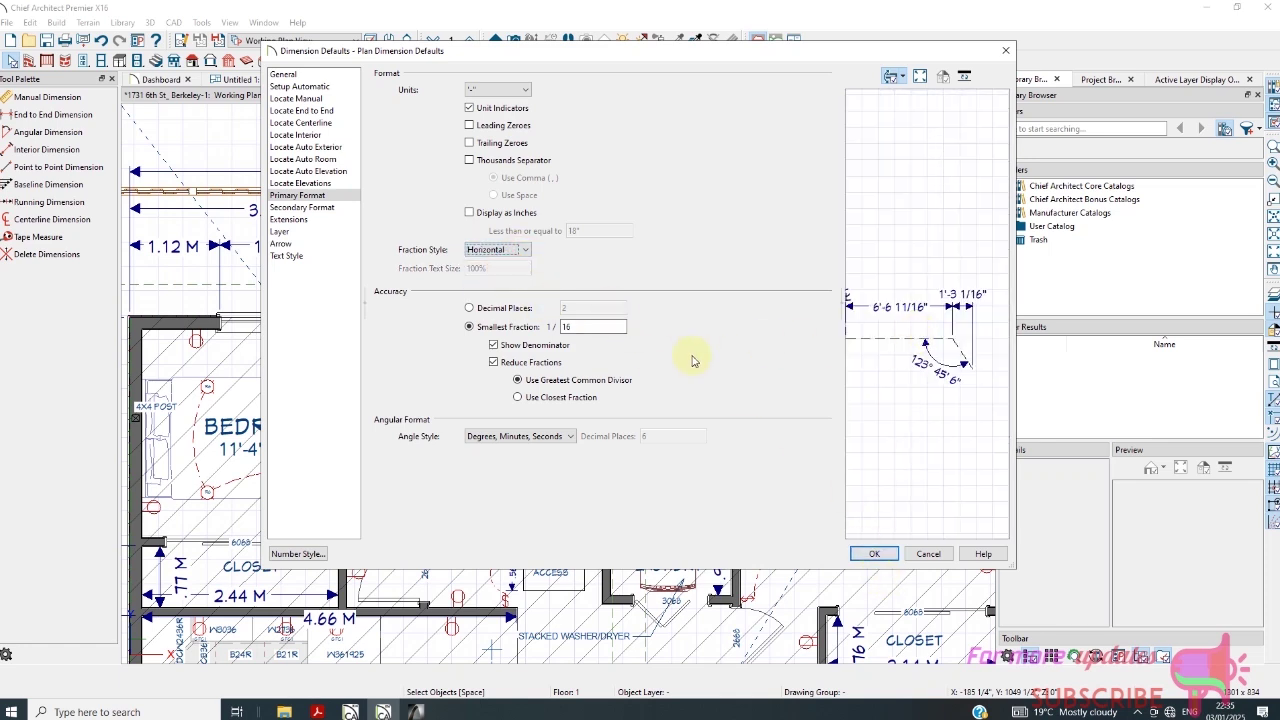
# Apply the dimension defaults to the plan and check the dimensions along the back wall, living room and porch
pyautogui.click(878, 553)
pyautogui.click(633, 449)
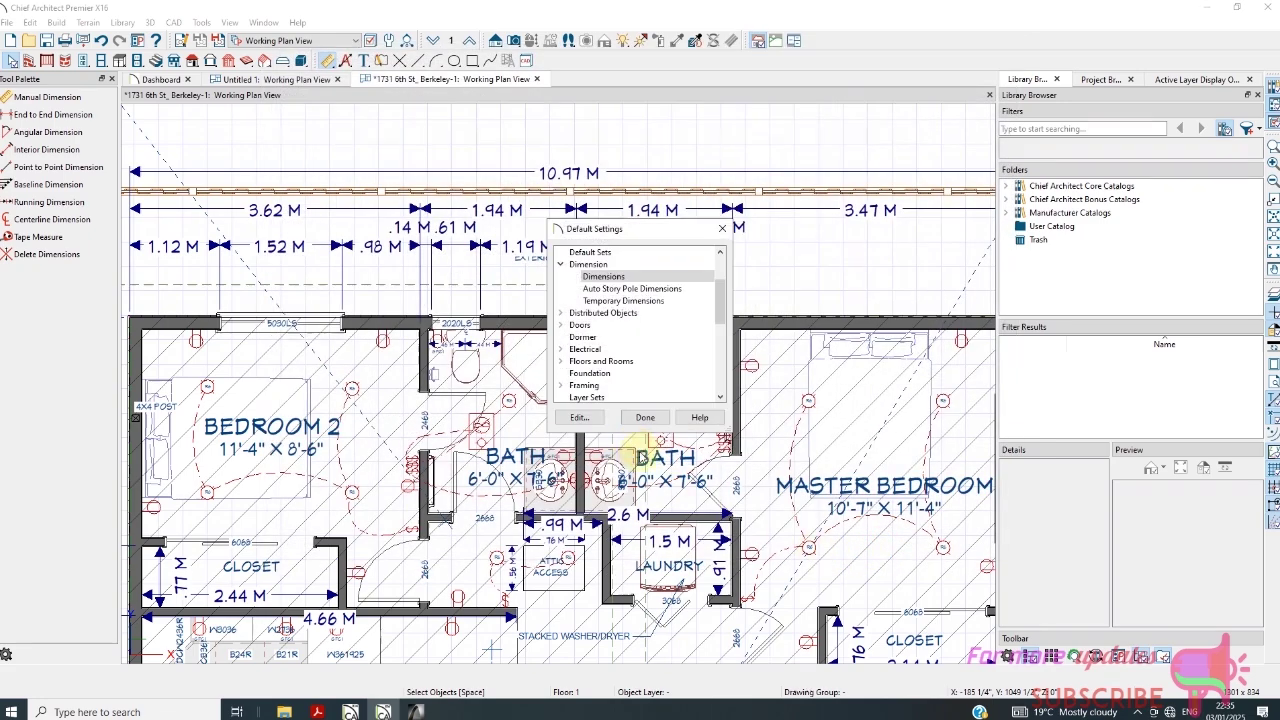
pyautogui.click(500, 421)
pyautogui.scroll(-1, 590, 333)
pyautogui.scroll(-2, 590, 333)
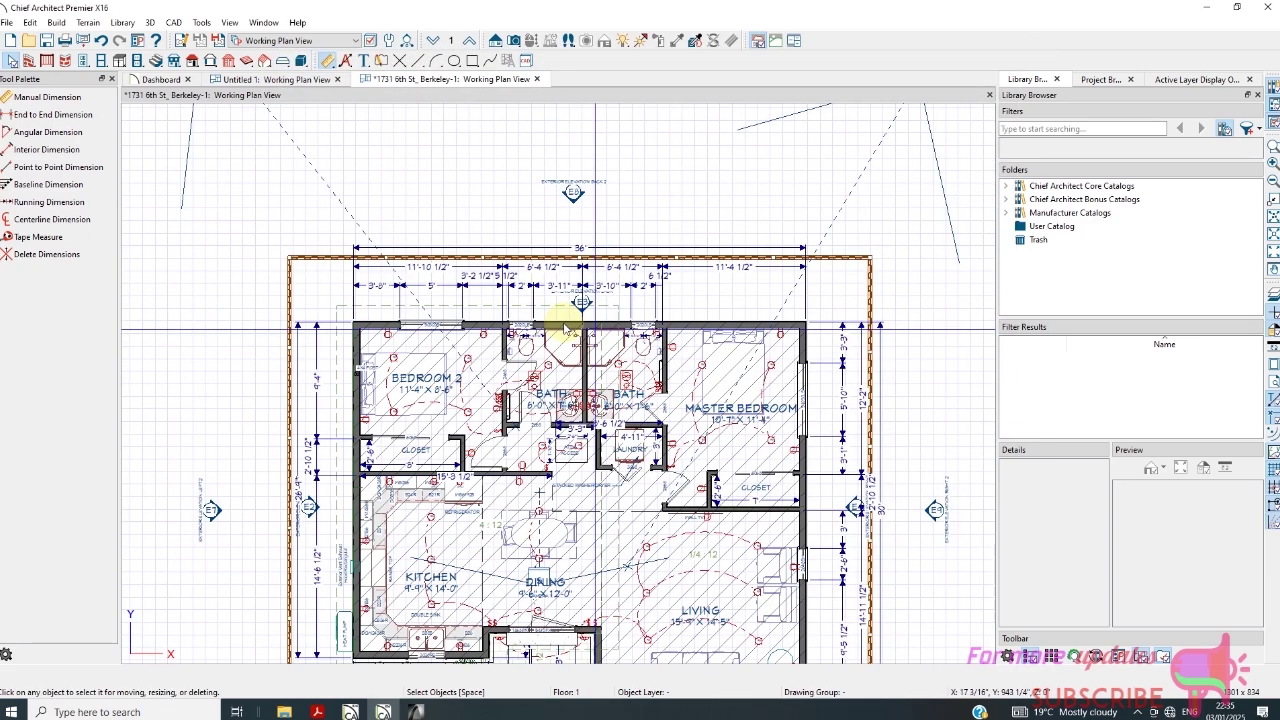
pyautogui.scroll(3, 651, 583)
pyautogui.scroll(-4, 650, 605)
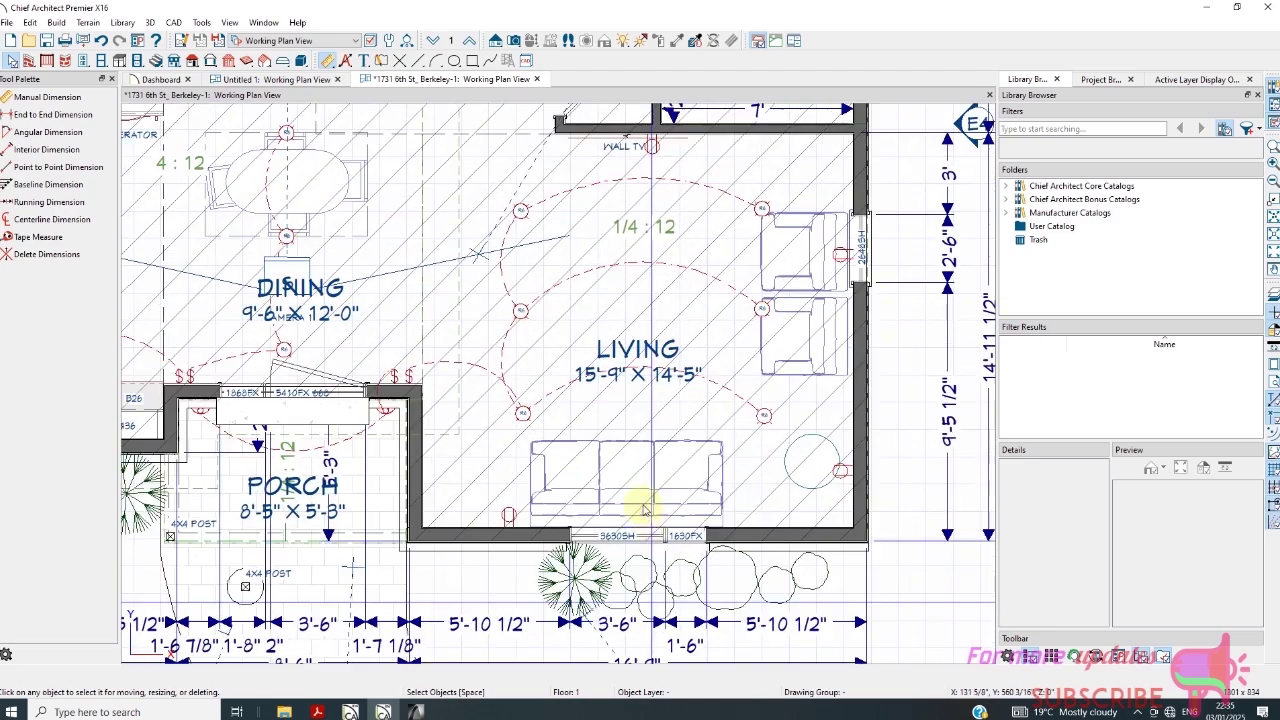
pyautogui.scroll(-1, 633, 541)
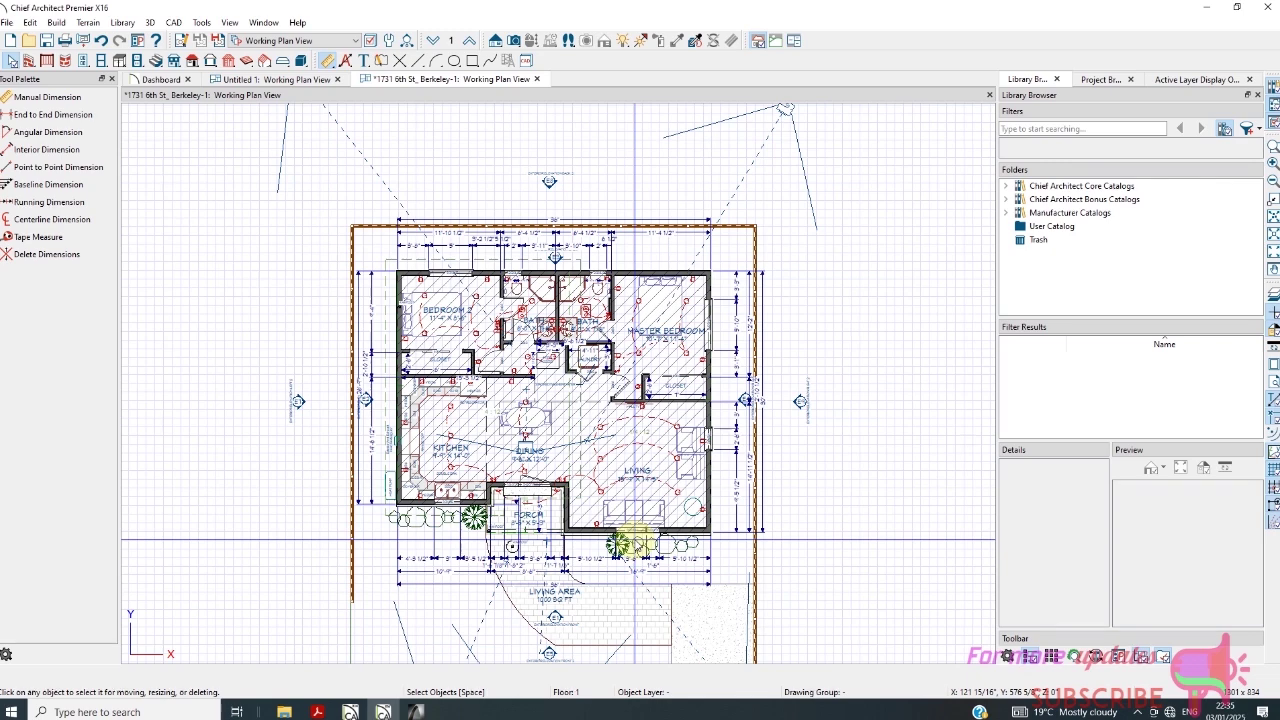
pyautogui.click(1138, 712)
pyautogui.click(1124, 684)
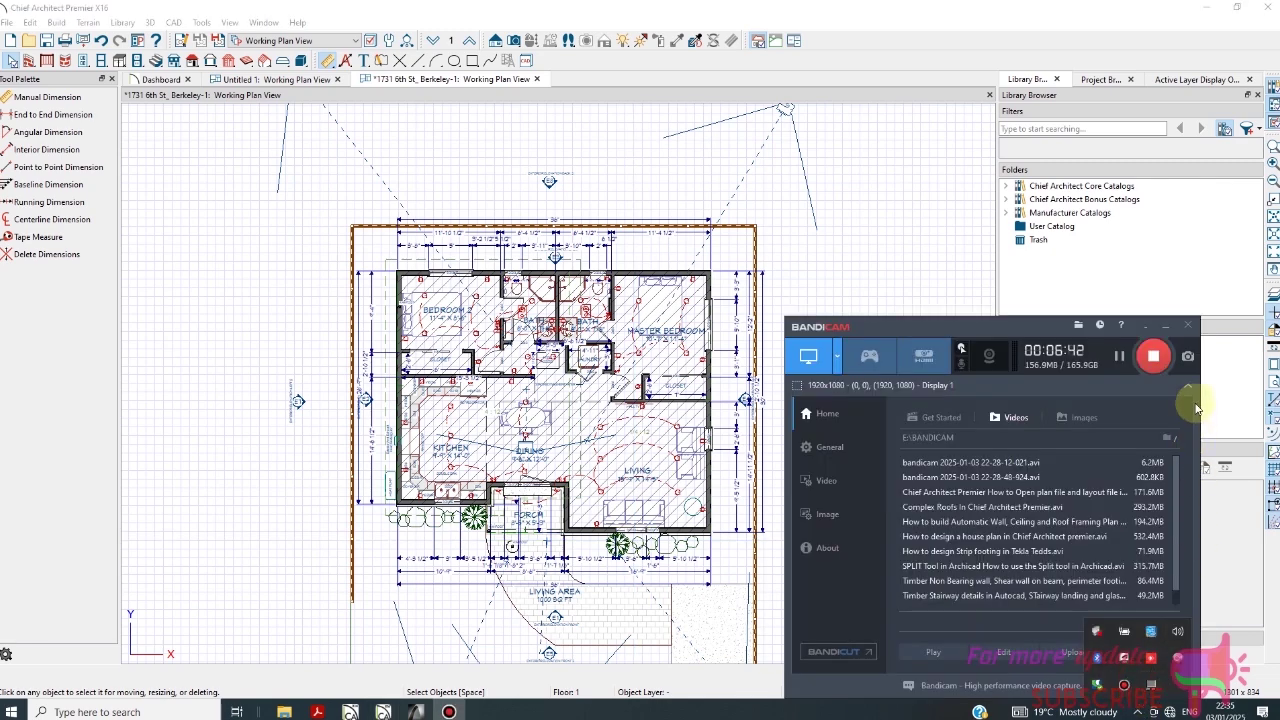